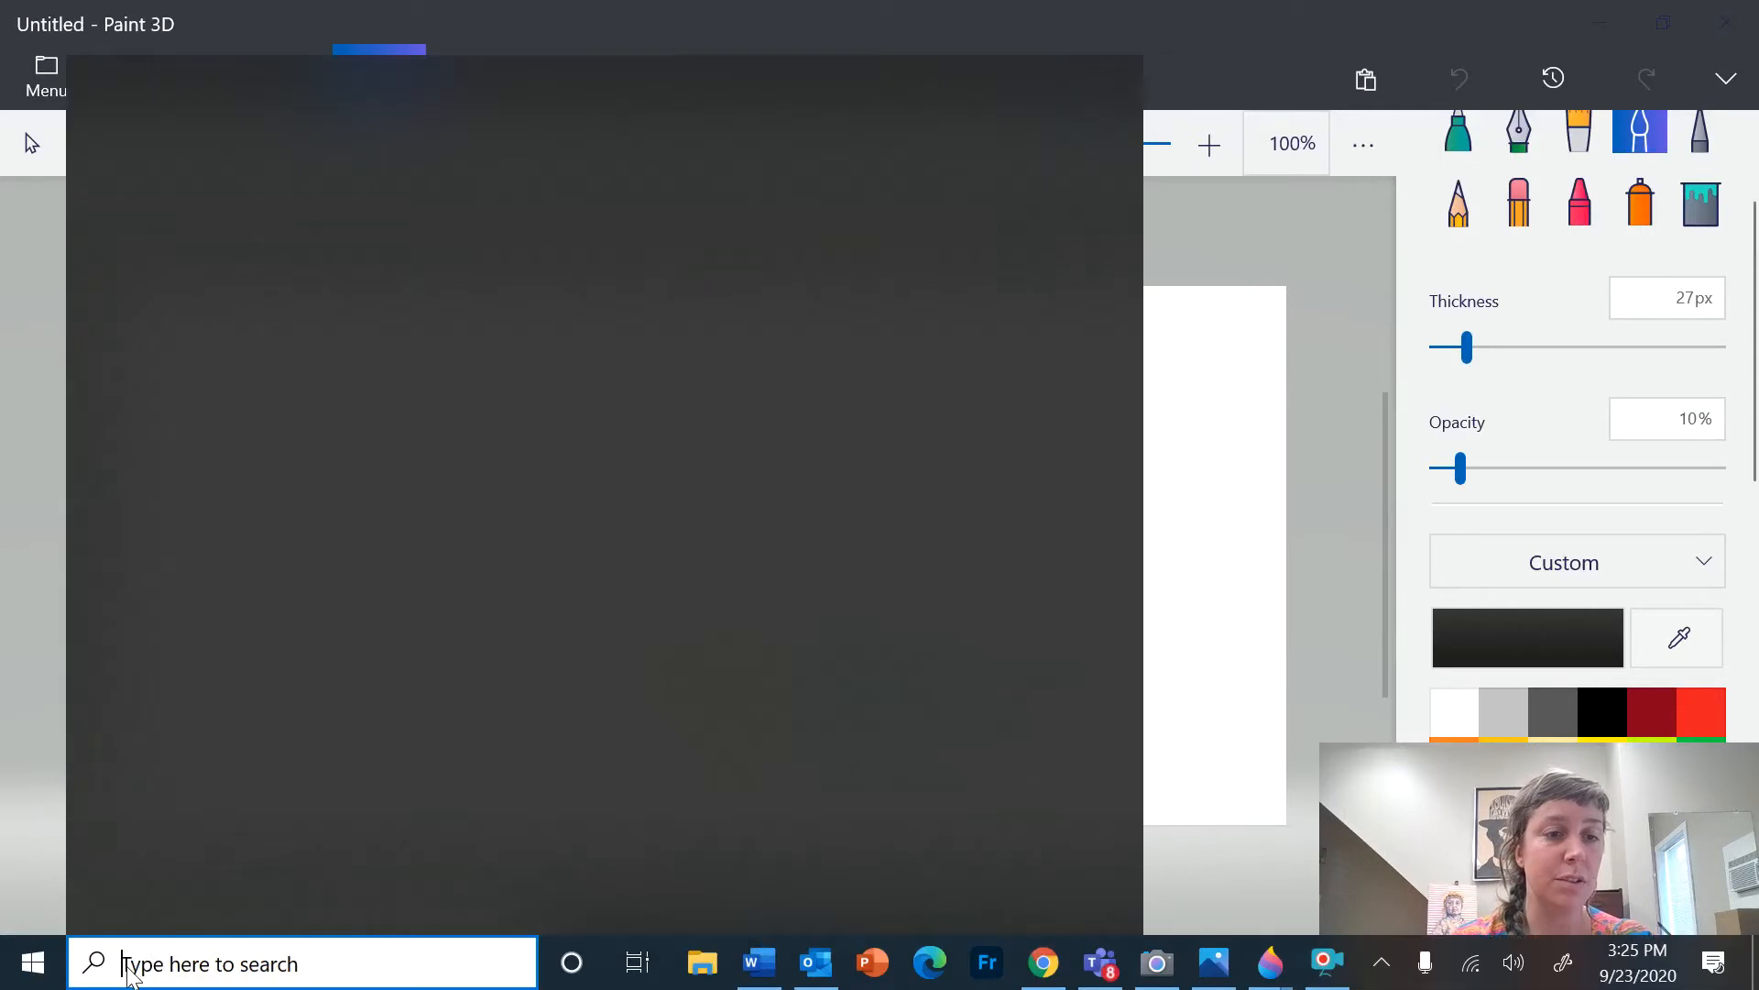
Find and open Paint 3D, and start a new blank project
{"action": "type", "text": "paint"}
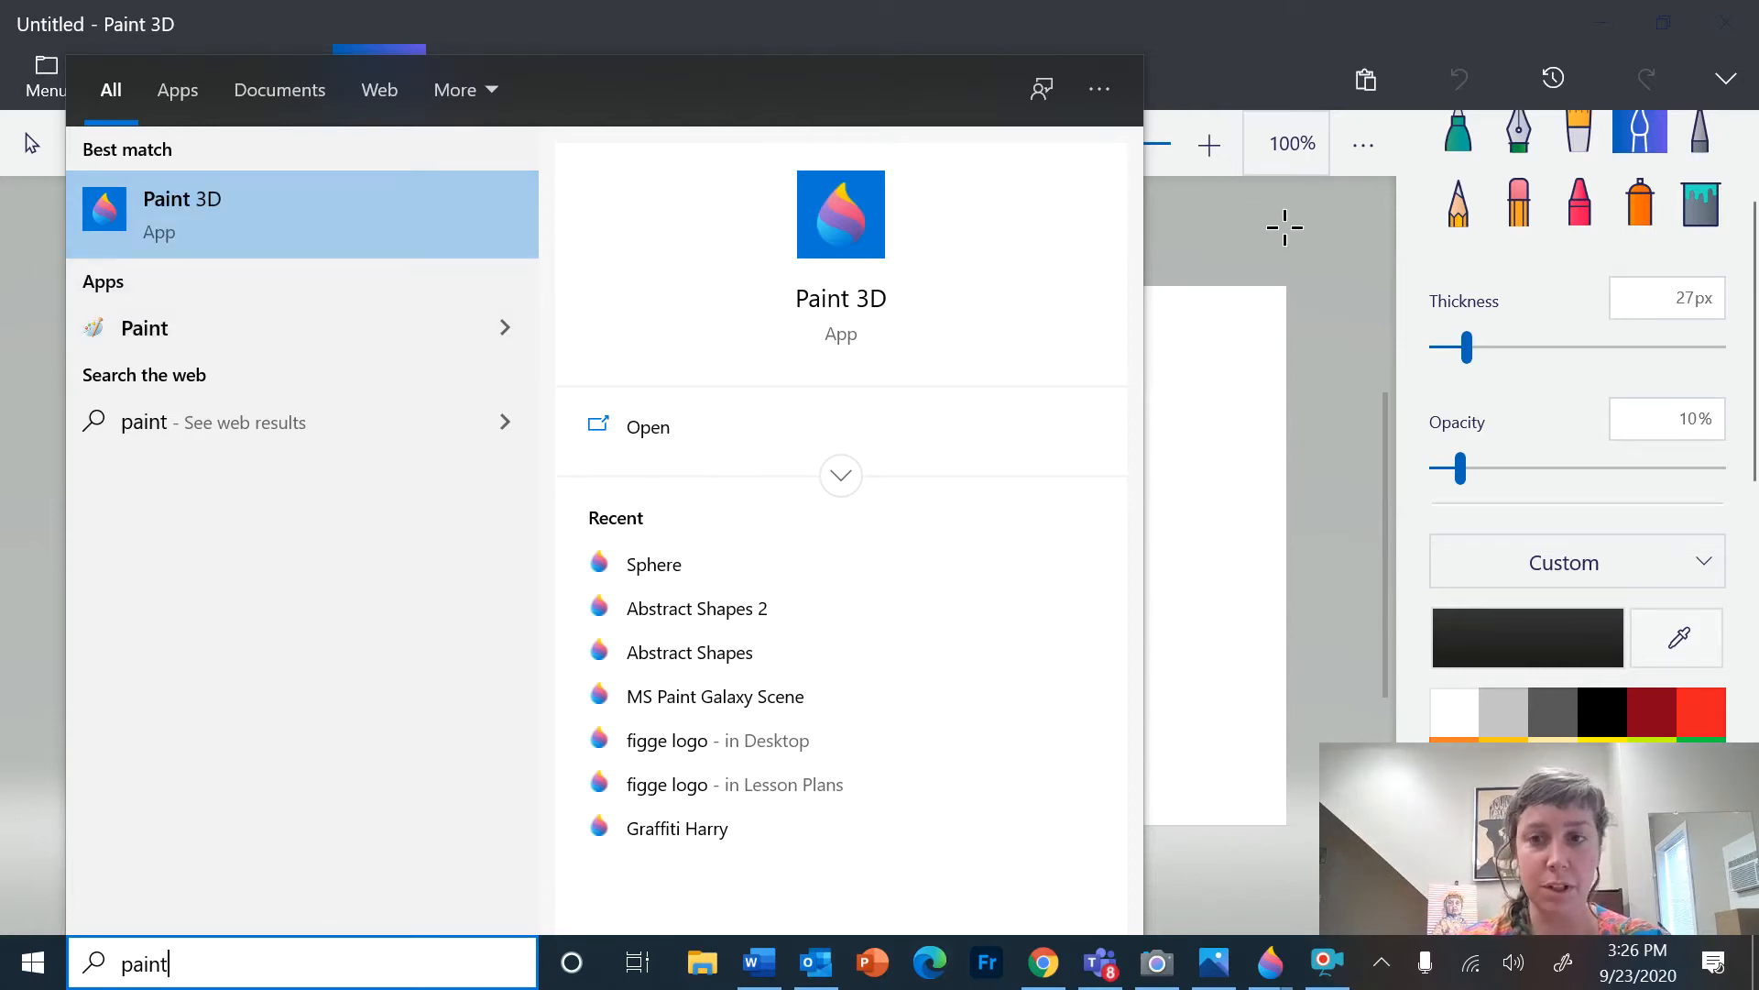
{"action": "left_click", "coordinate": [262, 202]}
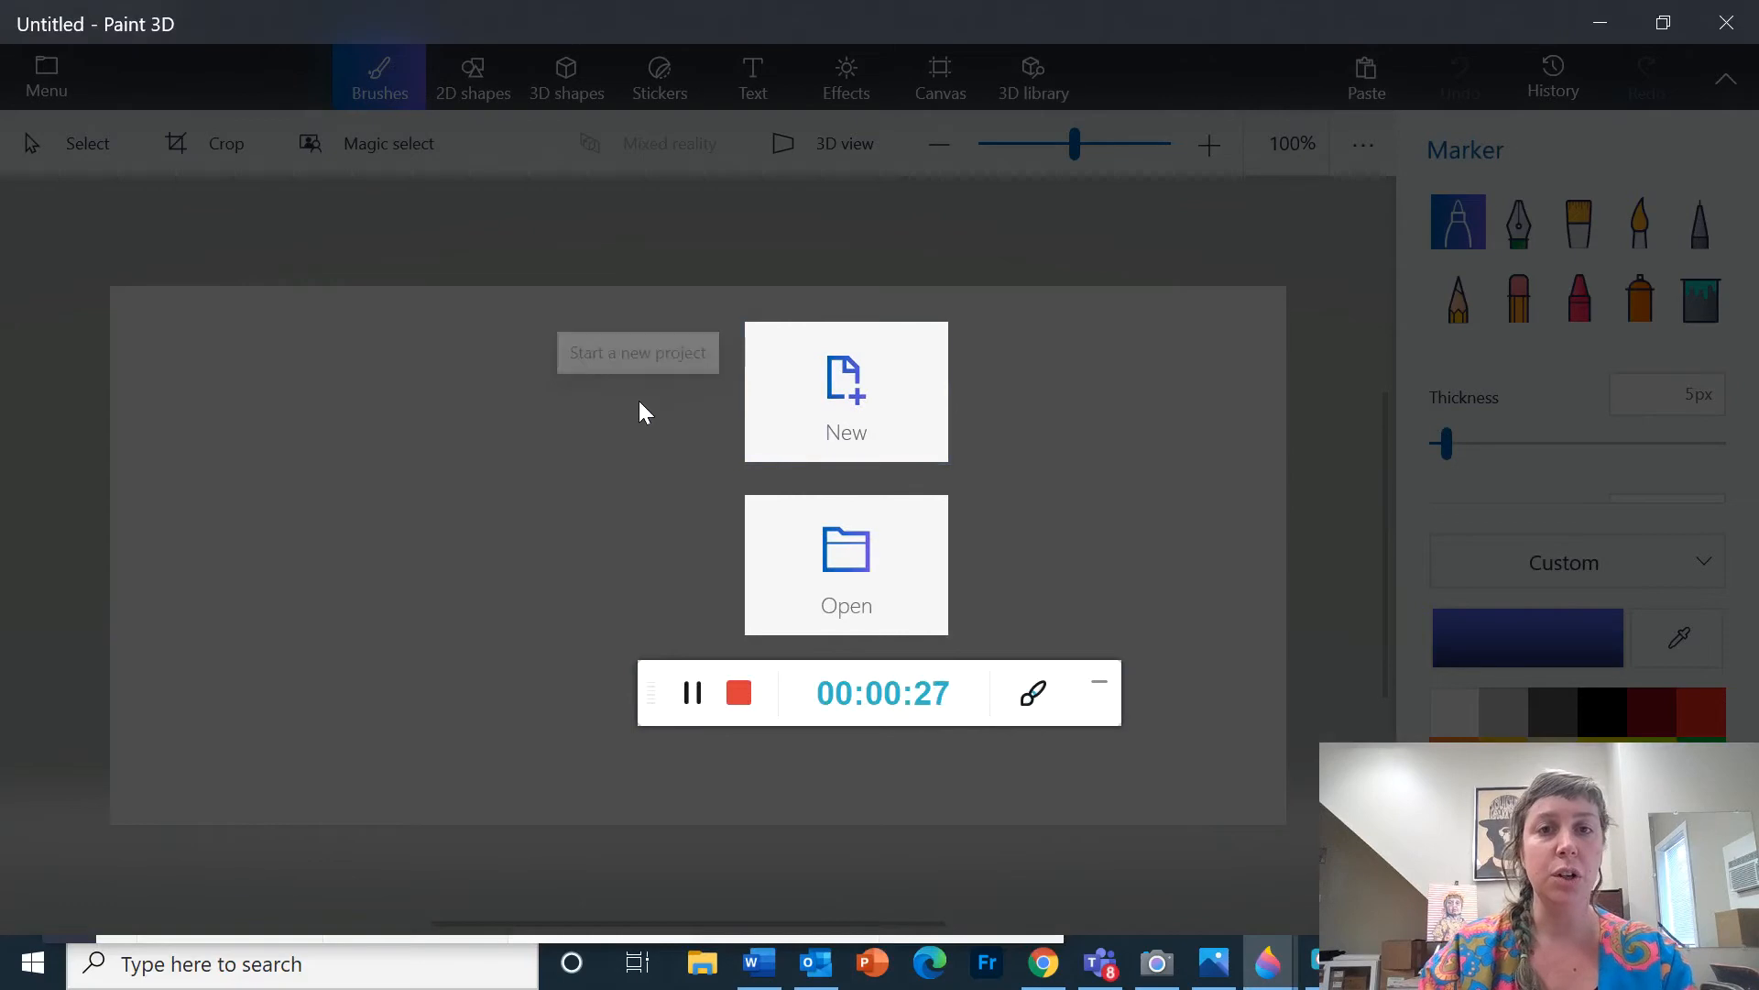
{"action": "left_click", "coordinate": [881, 394]}
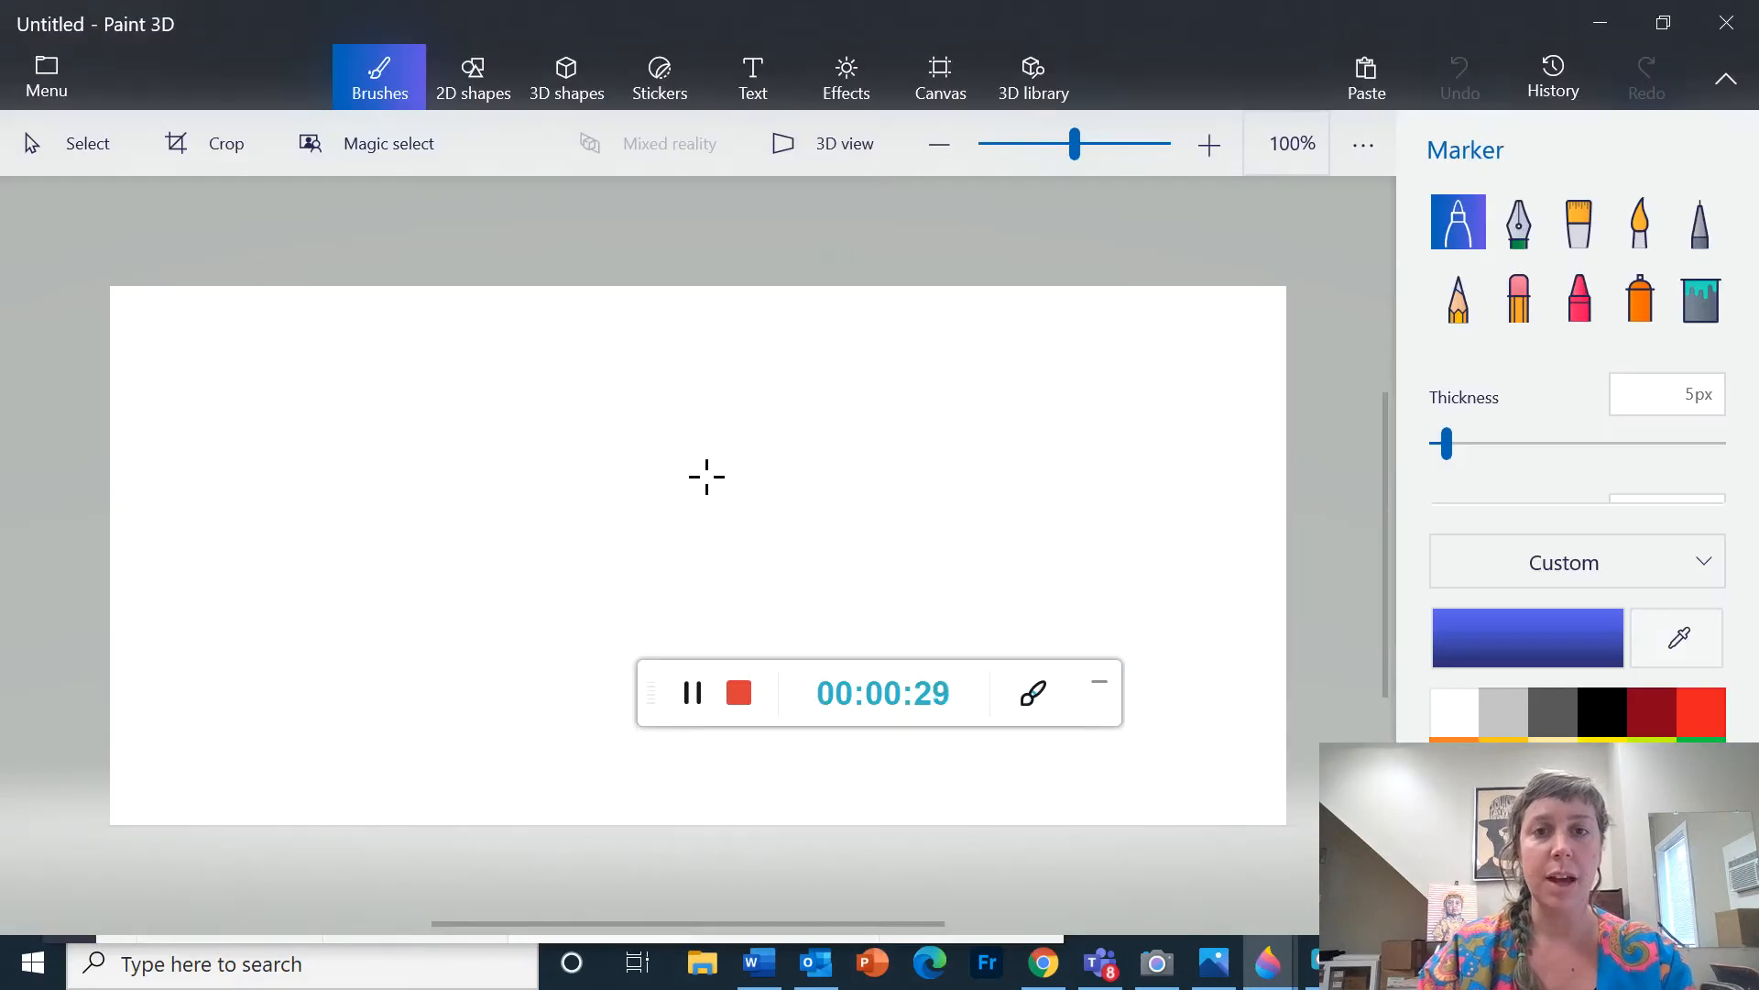
{"action": "scroll", "coordinate": [707, 477], "scroll_direction": "down", "scroll_amount": 3}
{"action": "left_click_drag", "start_coordinate": [1047, 163], "coordinate": [1074, 145]}
{"action": "left_click_drag", "start_coordinate": [985, 676], "coordinate": [376, 868]}
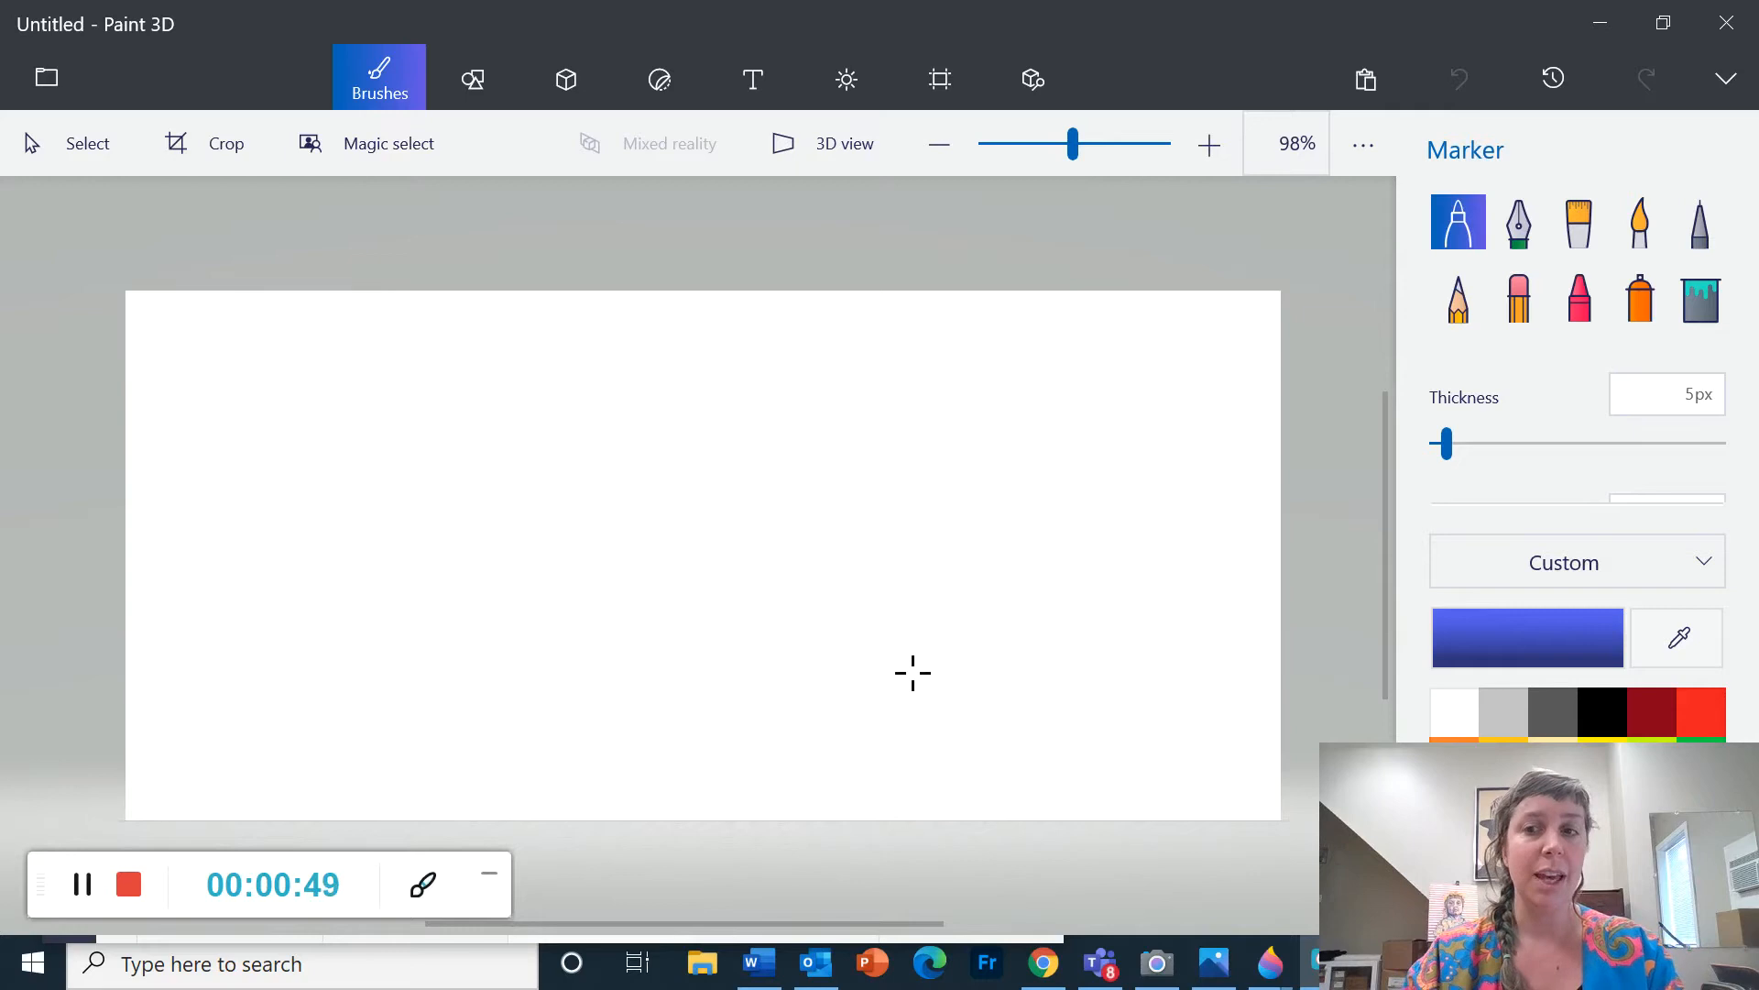
{"action": "left_click", "coordinate": [568, 81]}
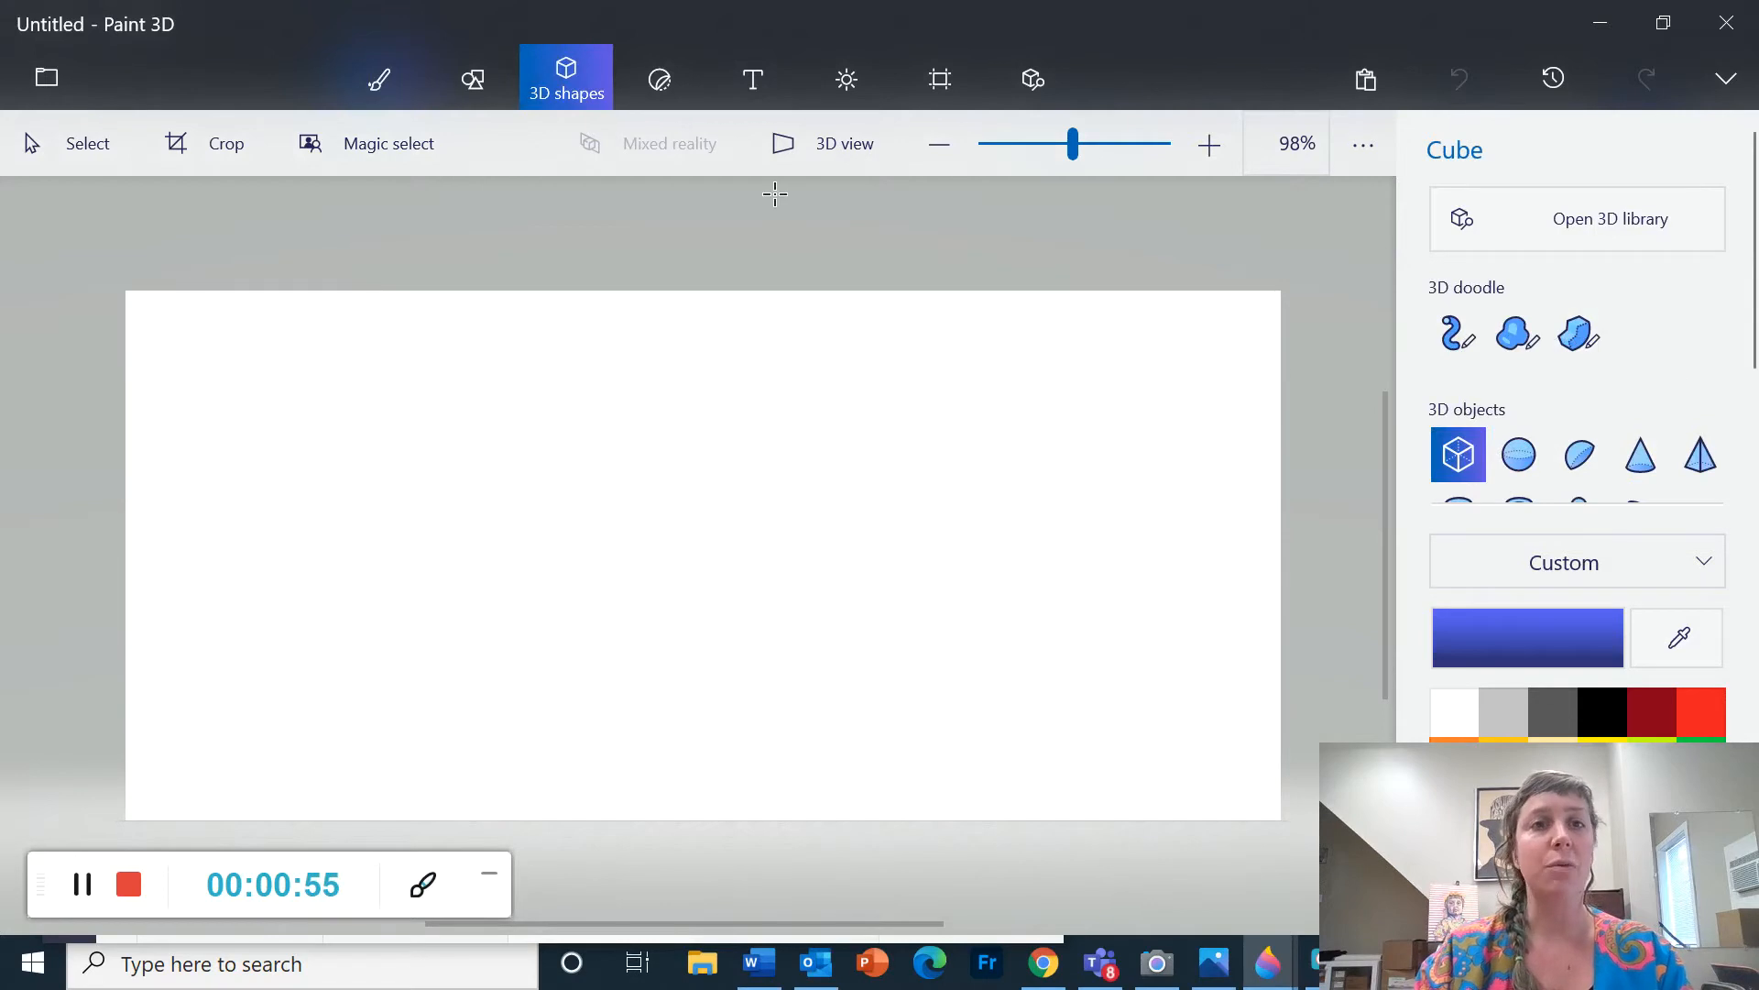
{"action": "left_click", "coordinate": [482, 75]}
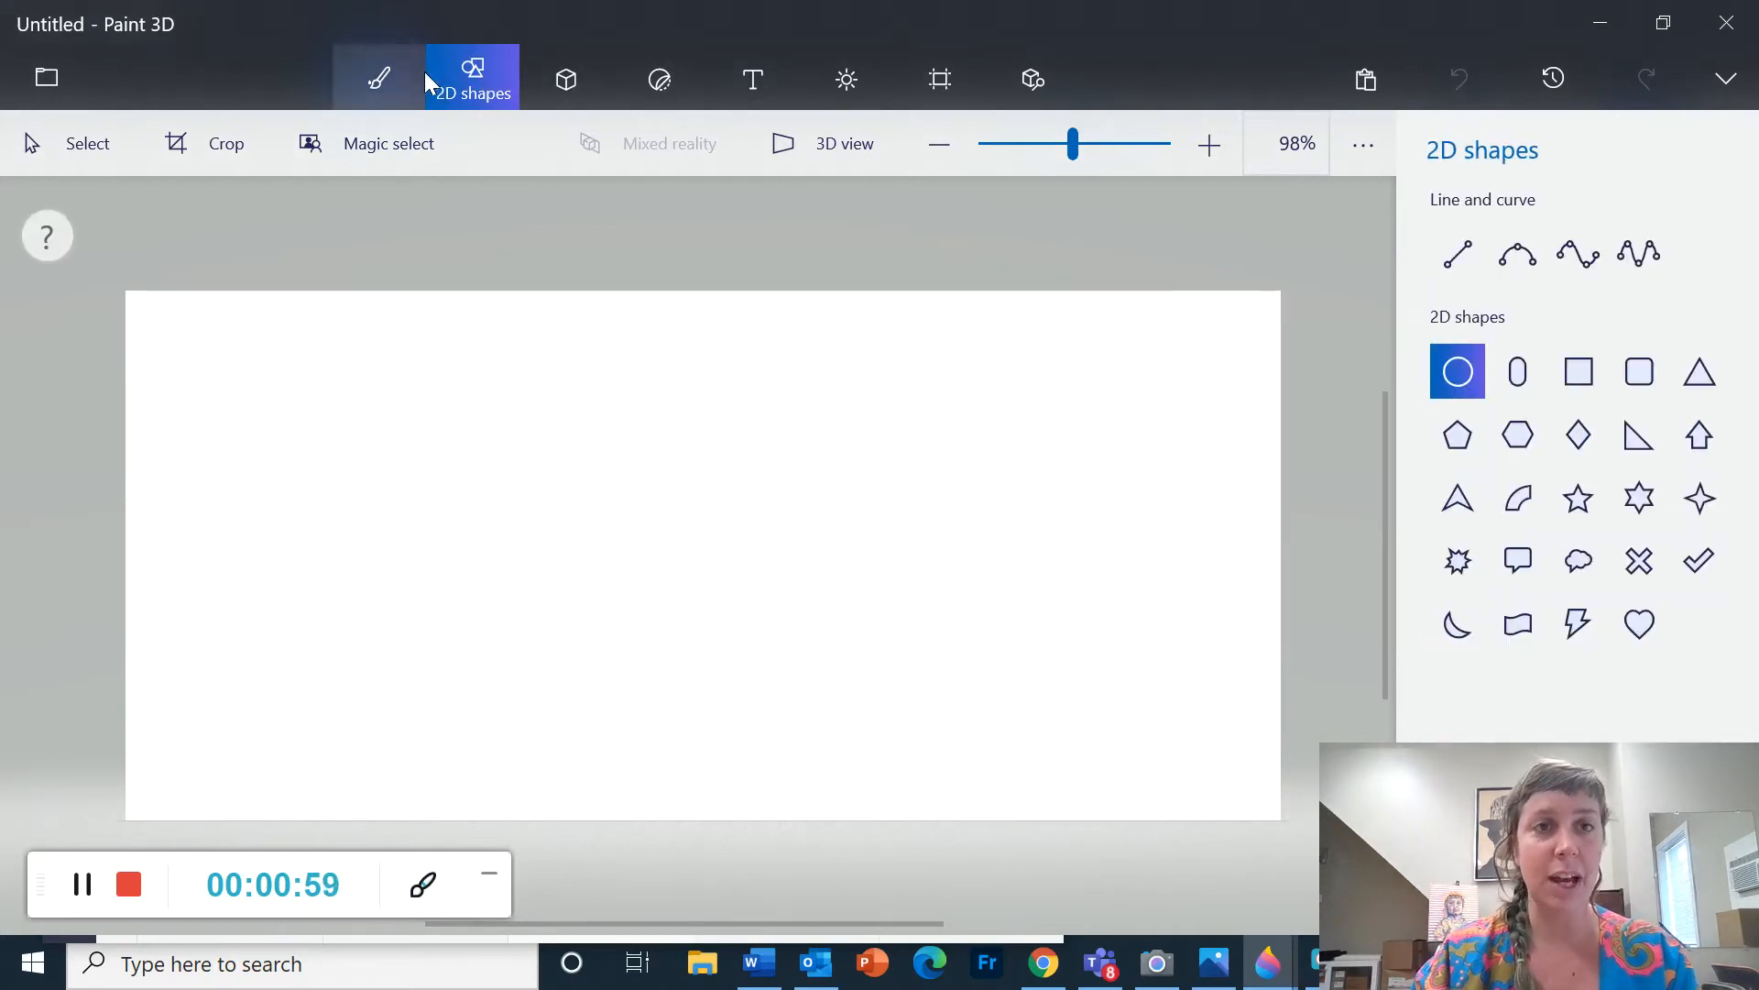
{"action": "left_click", "coordinate": [574, 81]}
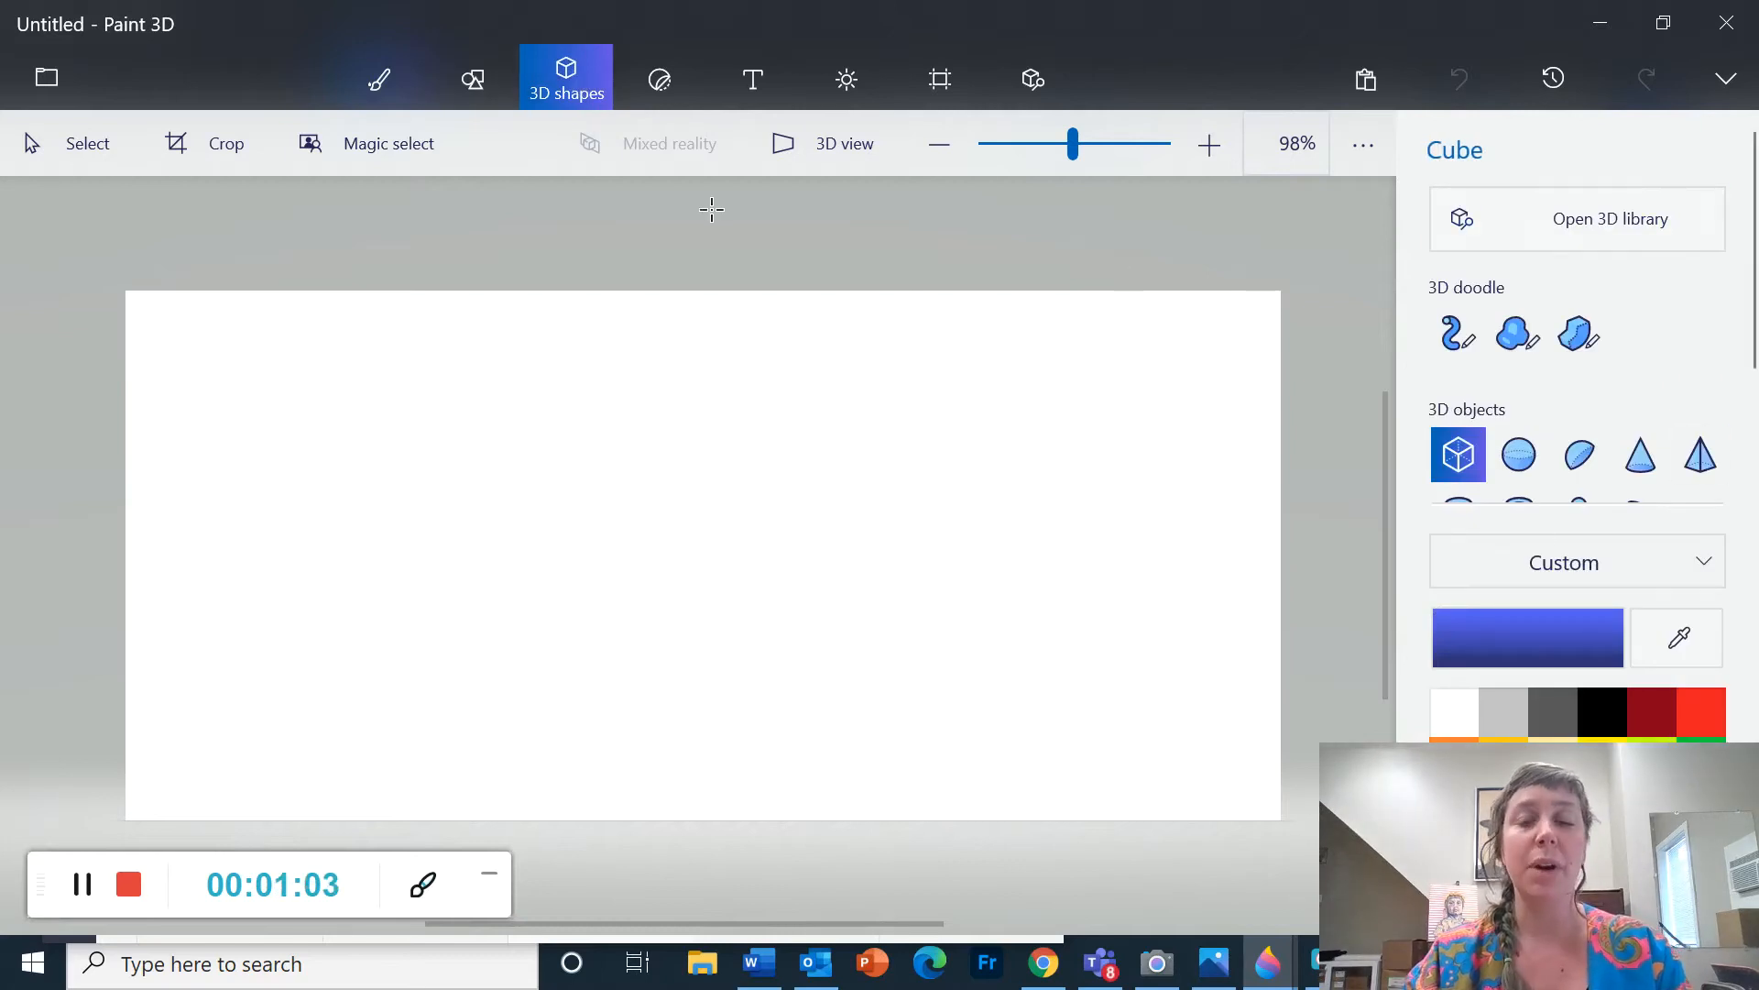
Dismiss the meeting notification and draw a straight horizontal line across the full width of the canvas, near mid-height
{"action": "left_click", "coordinate": [474, 82]}
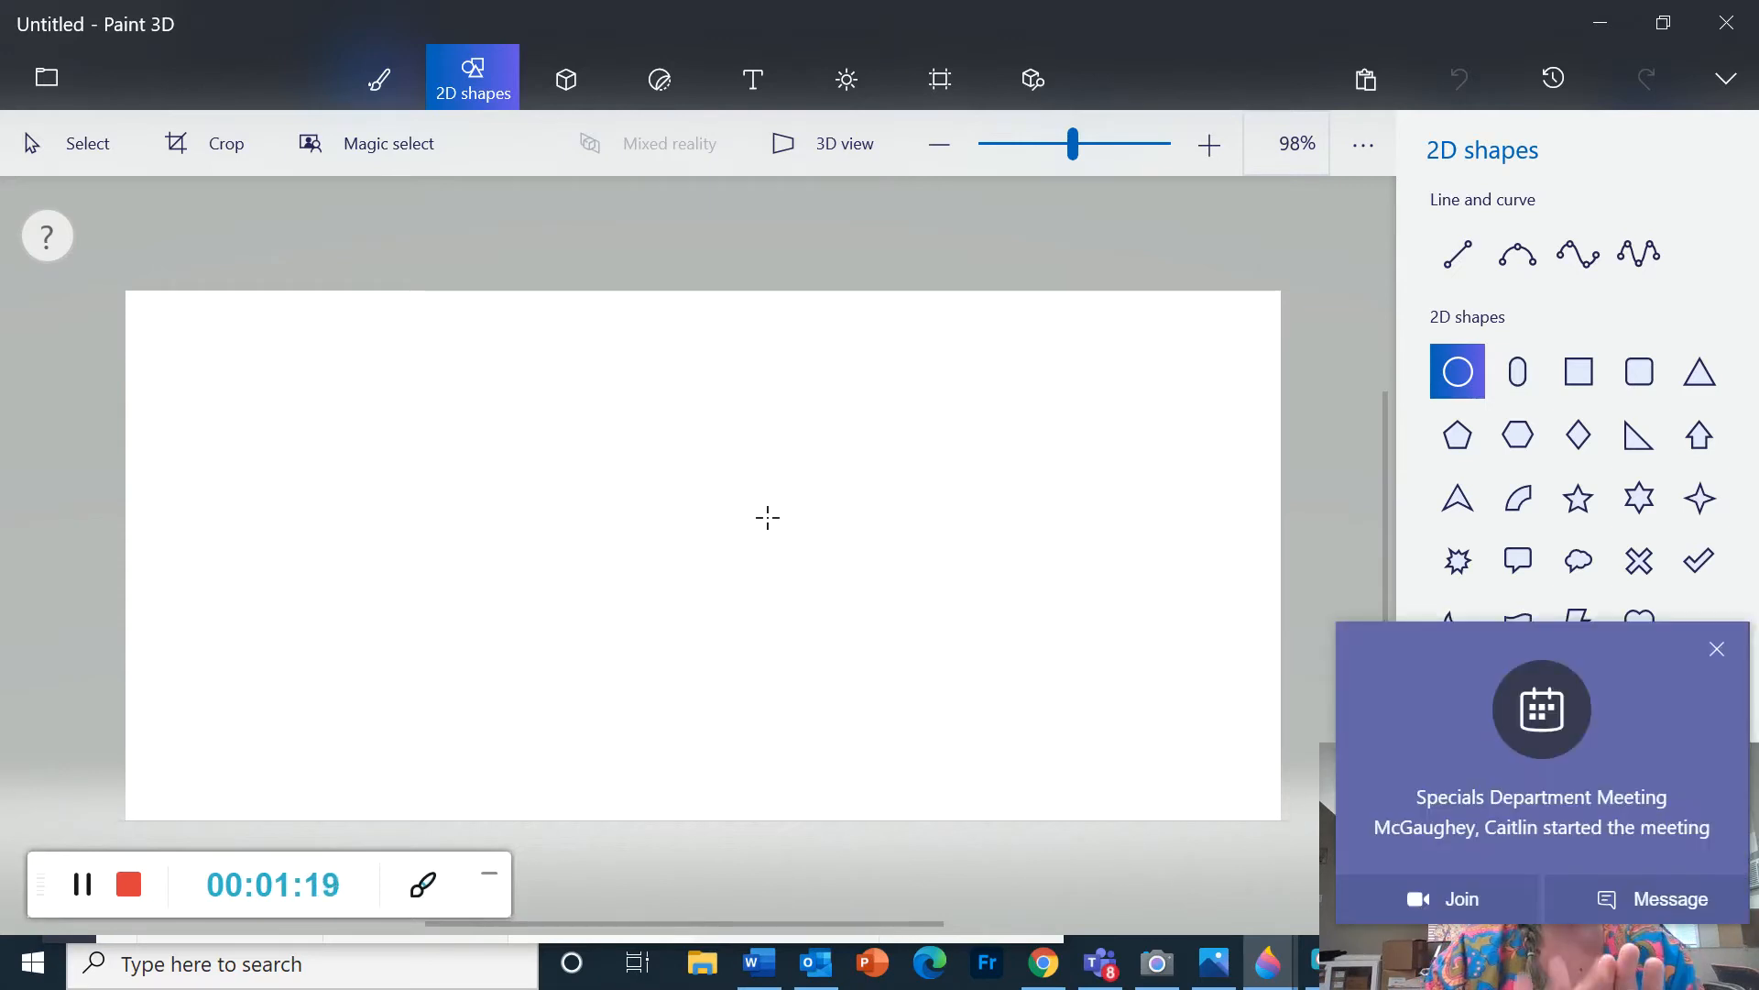
{"action": "left_click", "coordinate": [1708, 649]}
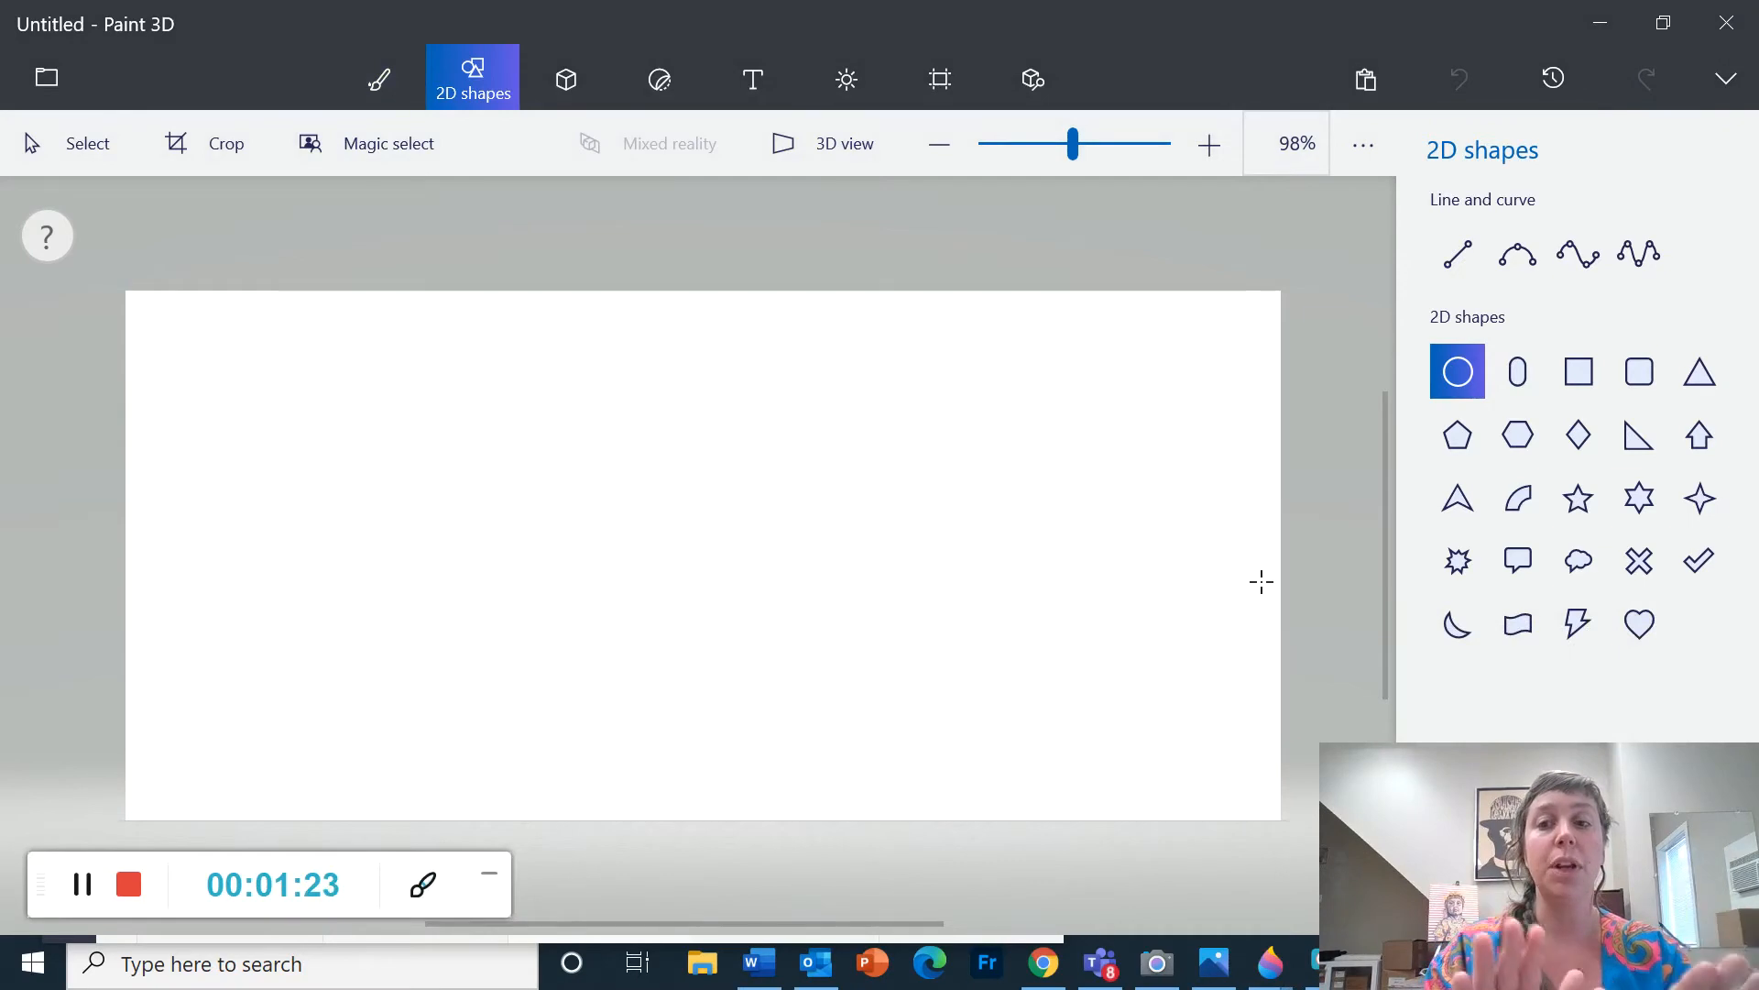
{"action": "left_click", "coordinate": [1471, 269]}
{"action": "mouse_move", "coordinate": [103, 553]}
{"action": "left_mouse_down"}
{"action": "mouse_move", "coordinate": [1268, 582]}
{"action": "mouse_move", "coordinate": [1315, 548]}
{"action": "left_mouse_up"}
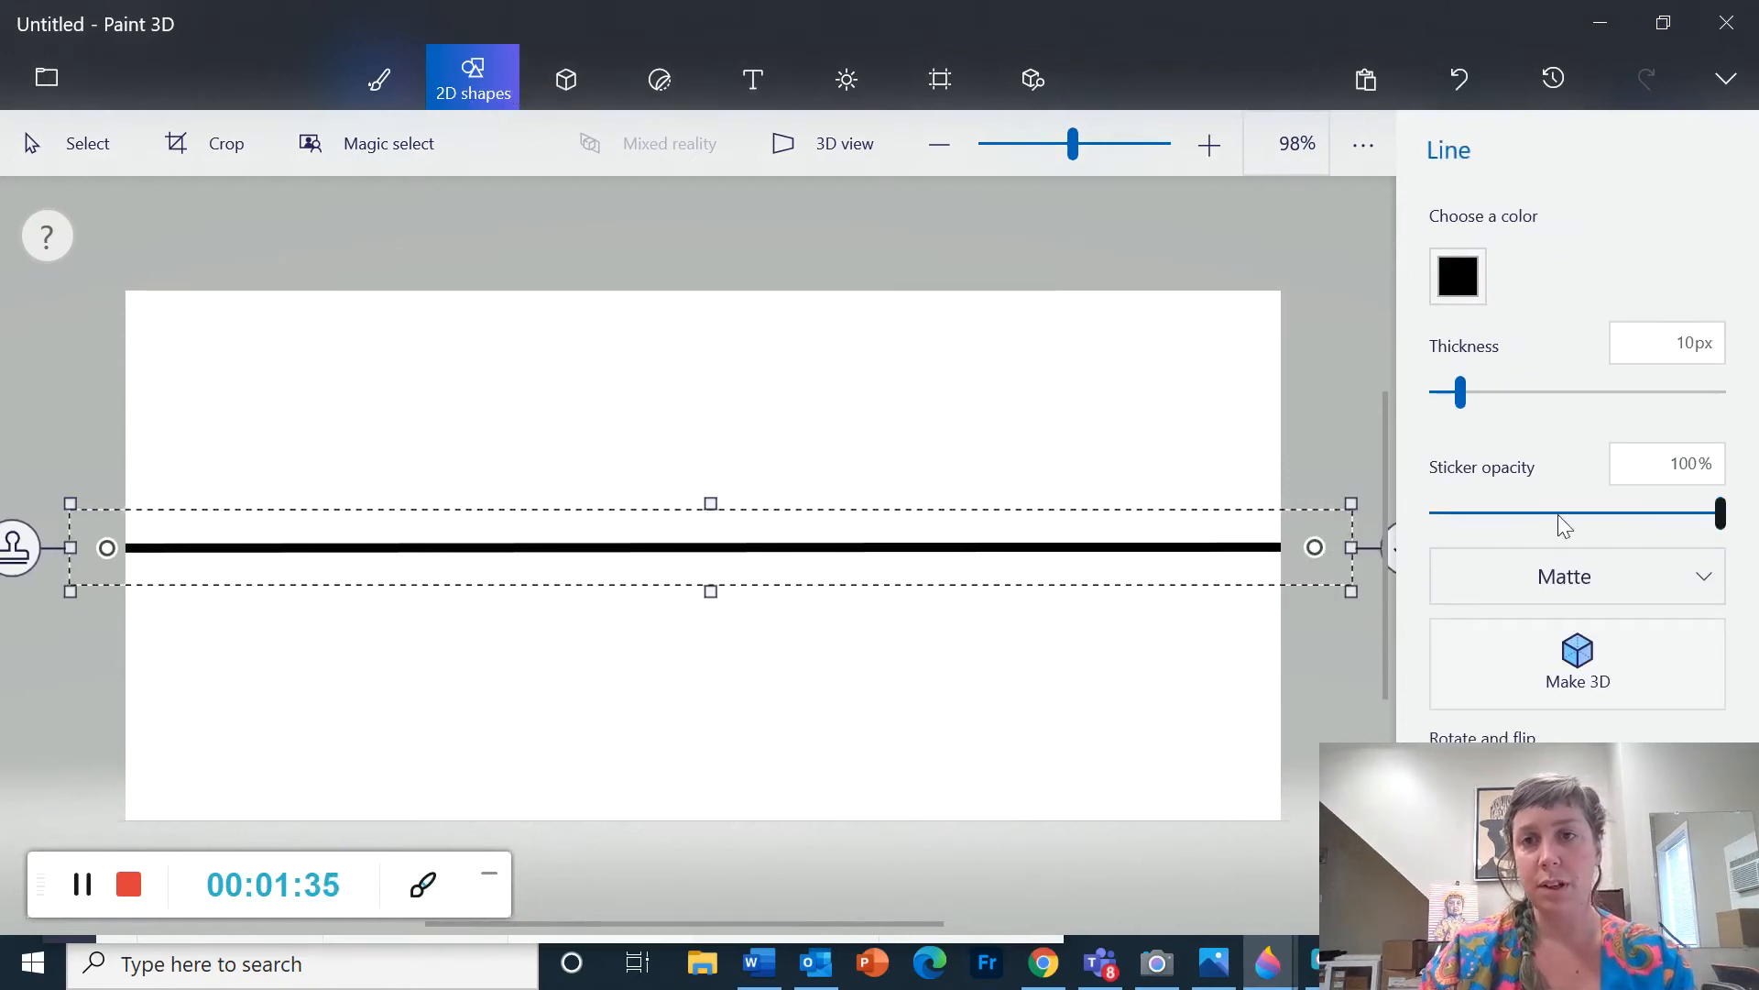
Recolour the horizontal line with a custom medium green, made by darkening and saturating the pale green swatch
{"action": "left_click", "coordinate": [1461, 283]}
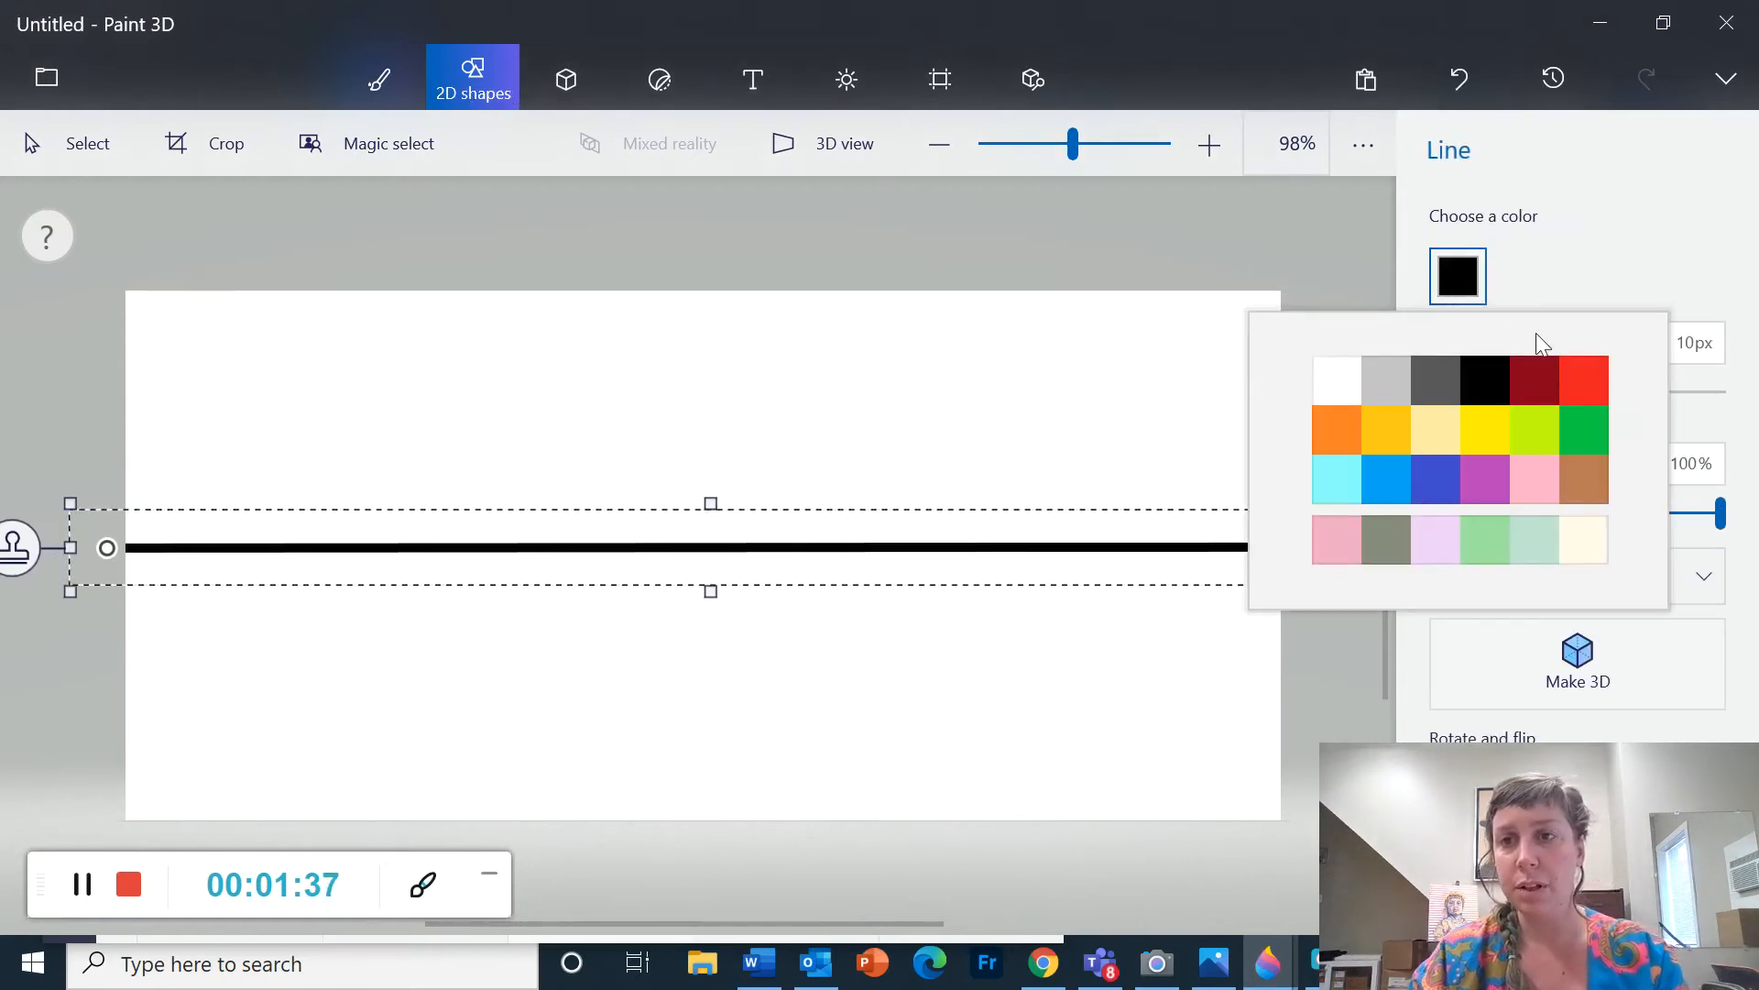
{"action": "left_click", "coordinate": [1537, 541]}
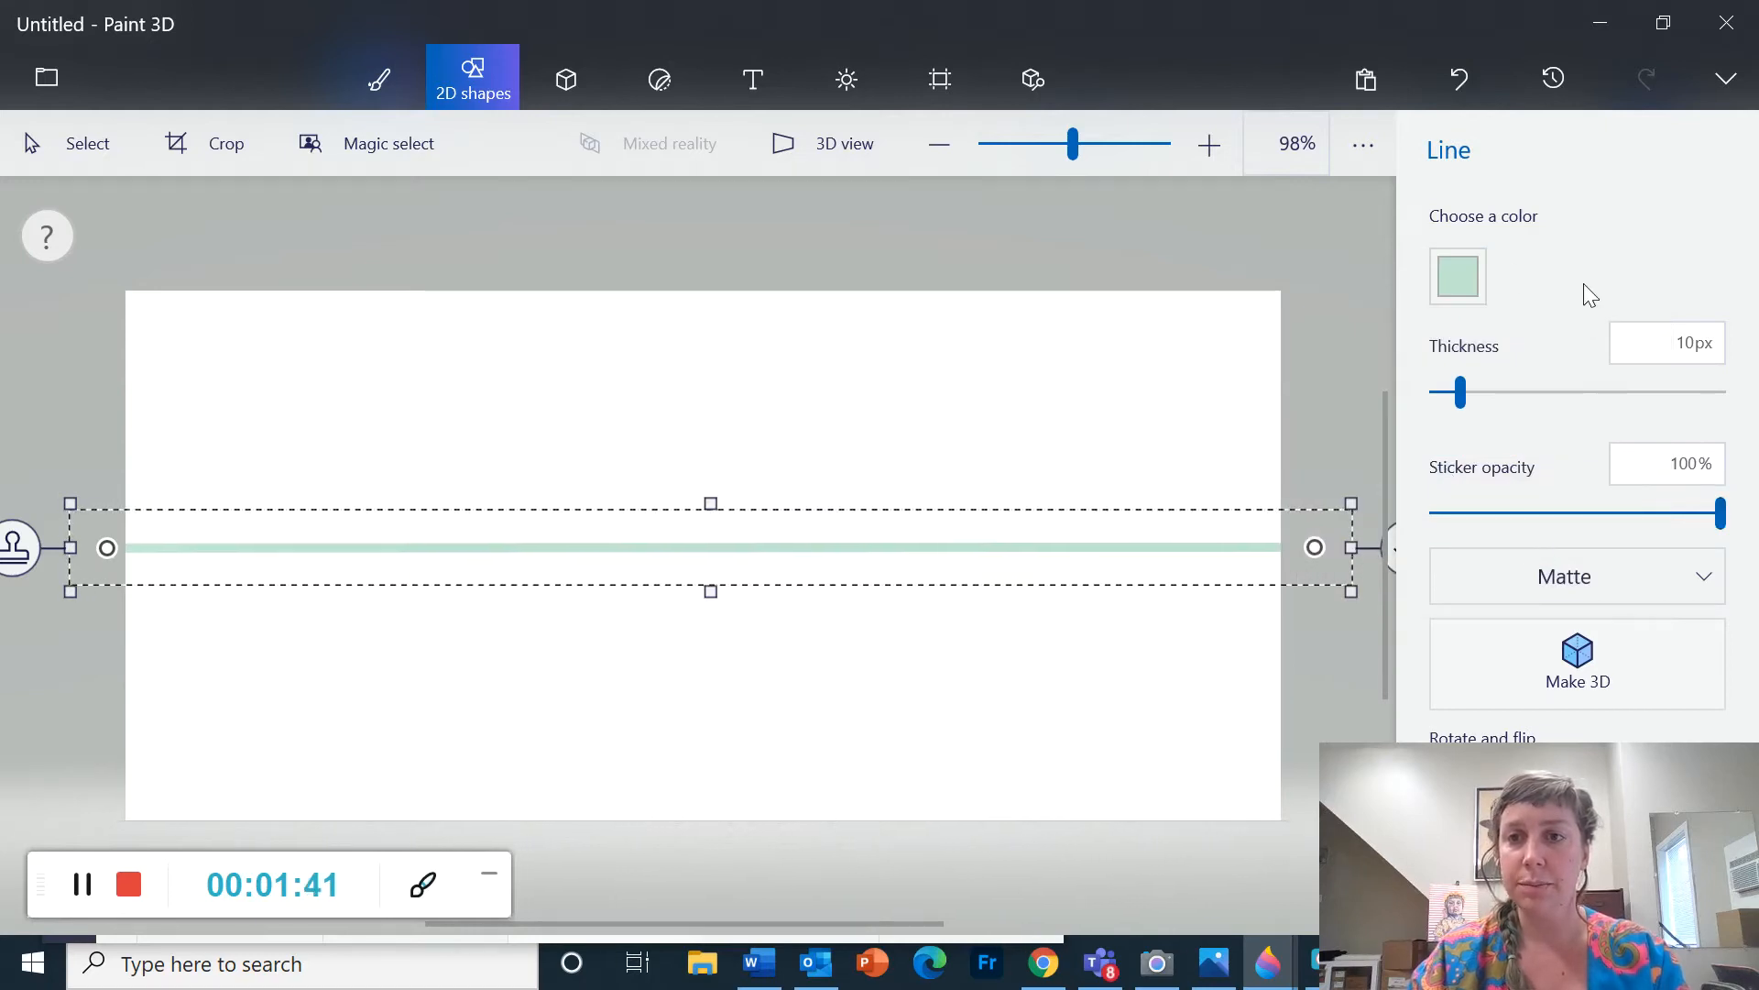
{"action": "left_click", "coordinate": [1464, 277]}
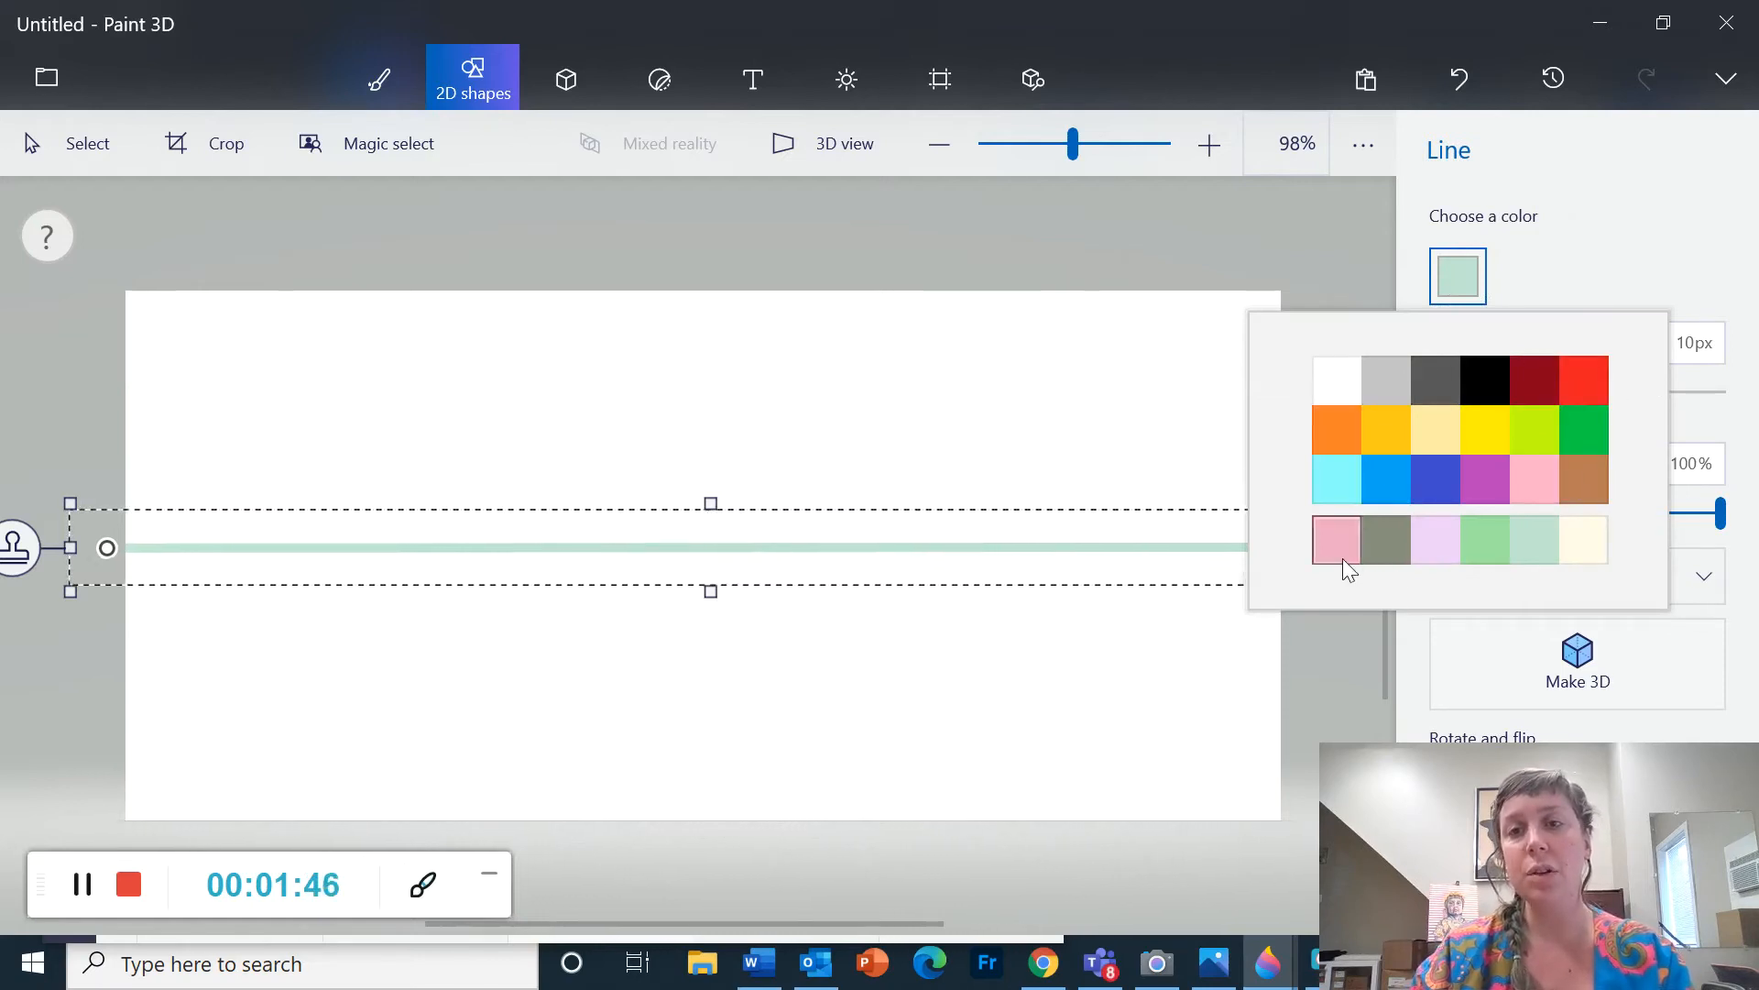
{"action": "left_click", "coordinate": [1532, 548]}
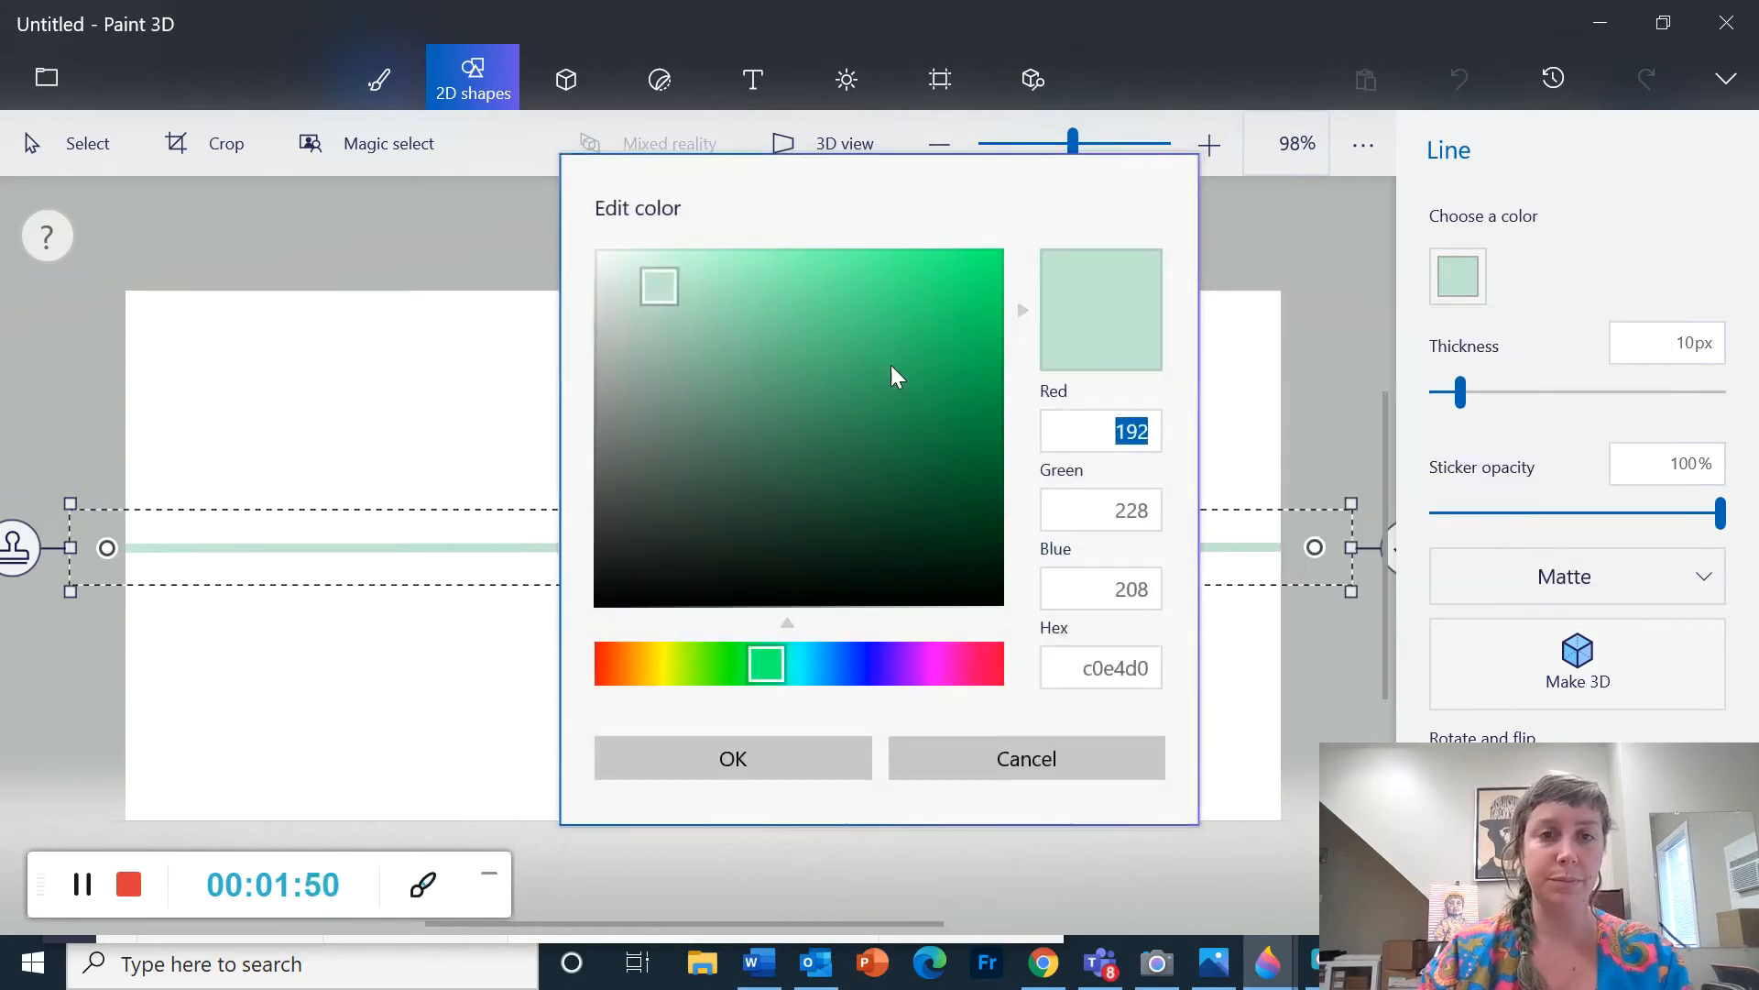
{"action": "mouse_move", "coordinate": [652, 284]}
{"action": "left_mouse_down"}
{"action": "mouse_move", "coordinate": [751, 458]}
{"action": "mouse_move", "coordinate": [652, 330]}
{"action": "mouse_move", "coordinate": [759, 350]}
{"action": "mouse_move", "coordinate": [771, 398]}
{"action": "mouse_move", "coordinate": [775, 365]}
{"action": "left_mouse_up"}
{"action": "left_click", "coordinate": [755, 752]}
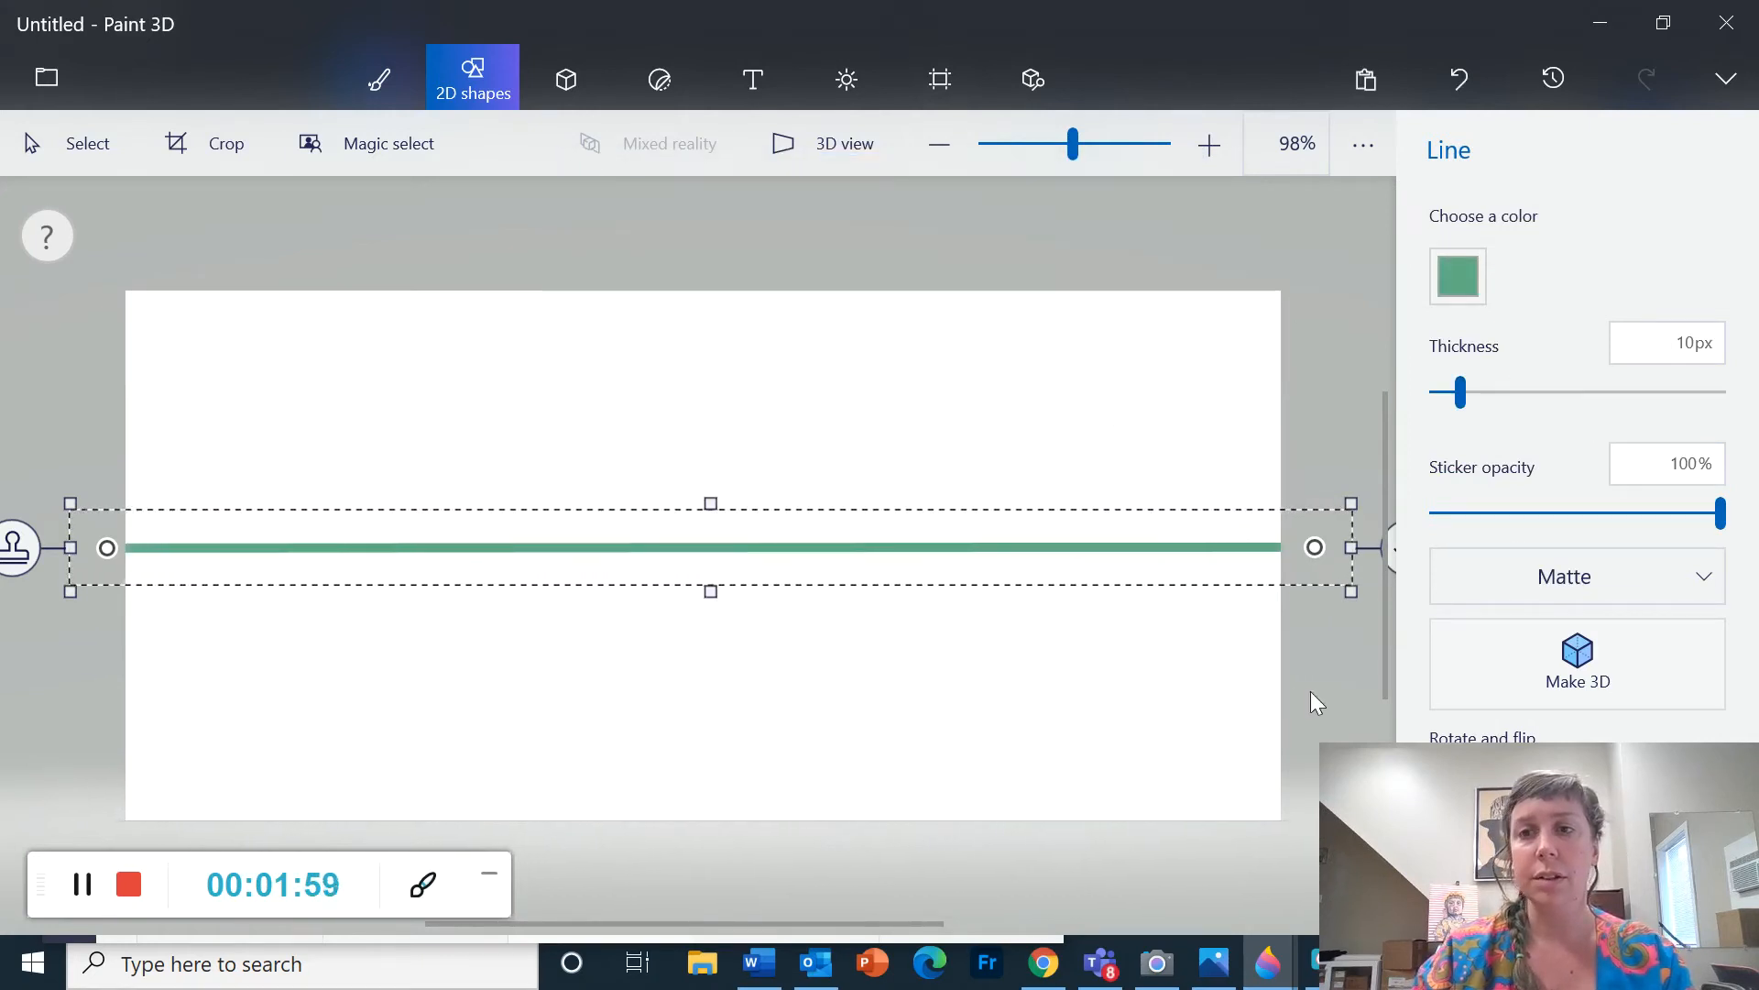
Sample the green of the horizontal line and fill the canvas area below the line with it
{"action": "left_click", "coordinate": [375, 81]}
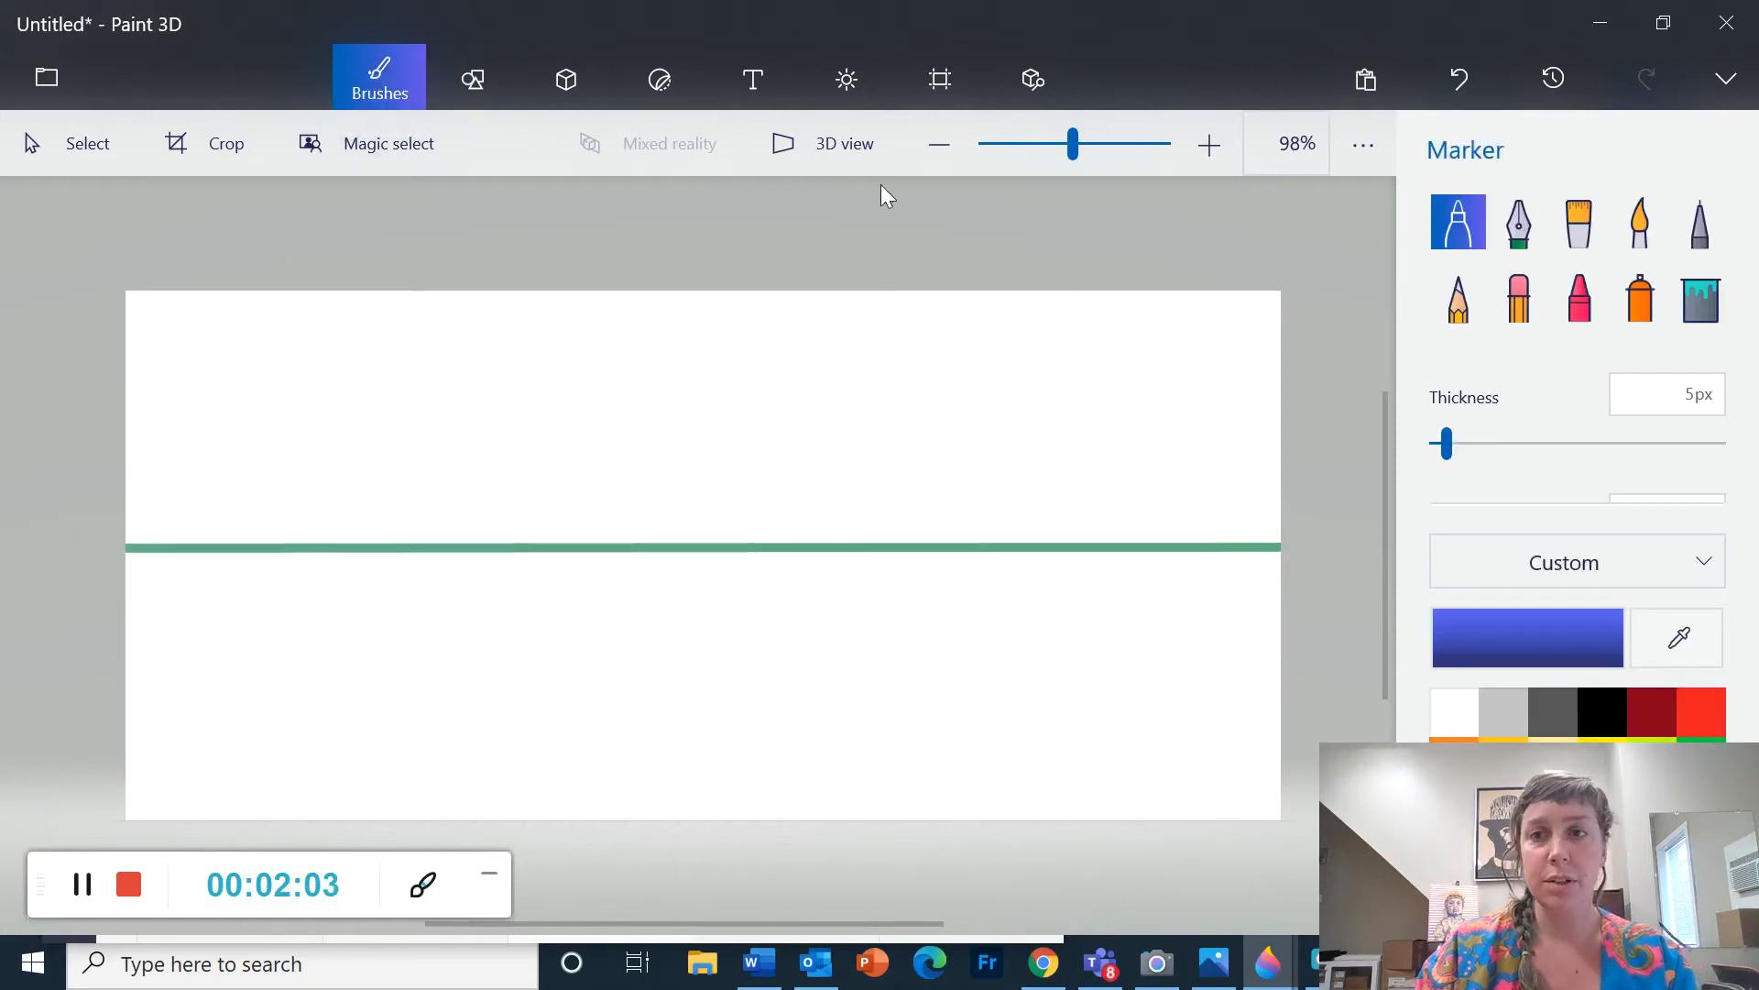
{"action": "left_click", "coordinate": [1705, 295]}
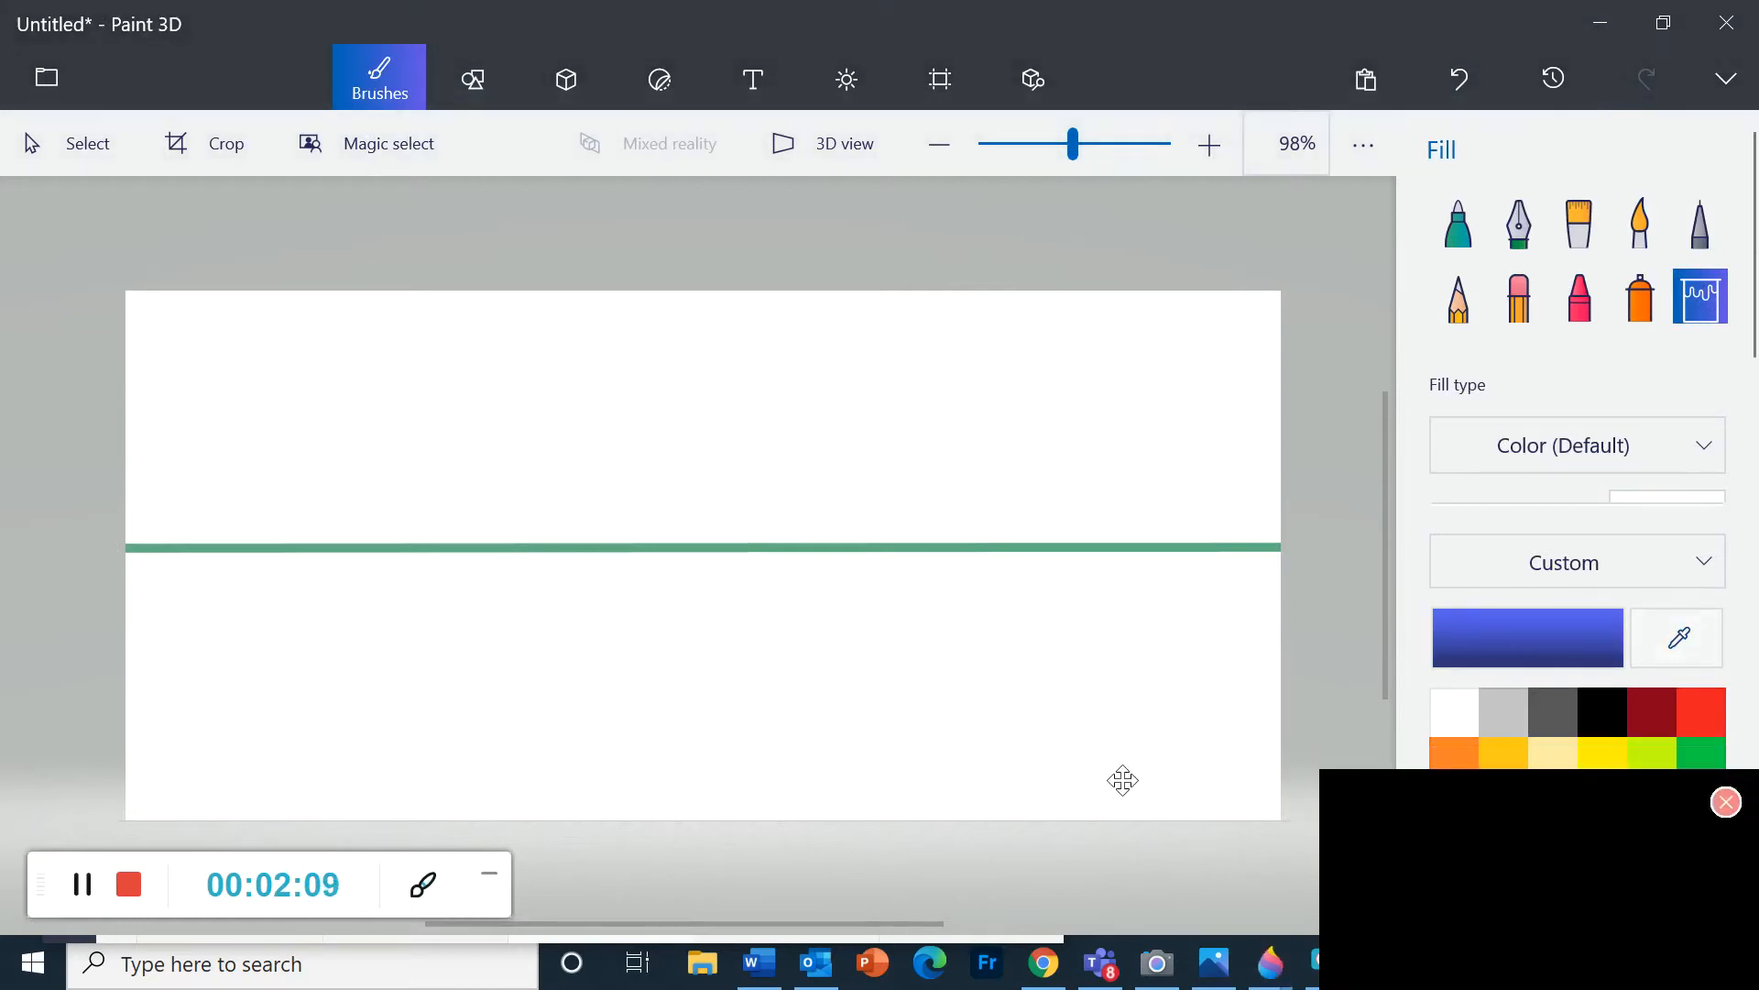
{"action": "left_click_drag", "start_coordinate": [1448, 836], "coordinate": [356, 836]}
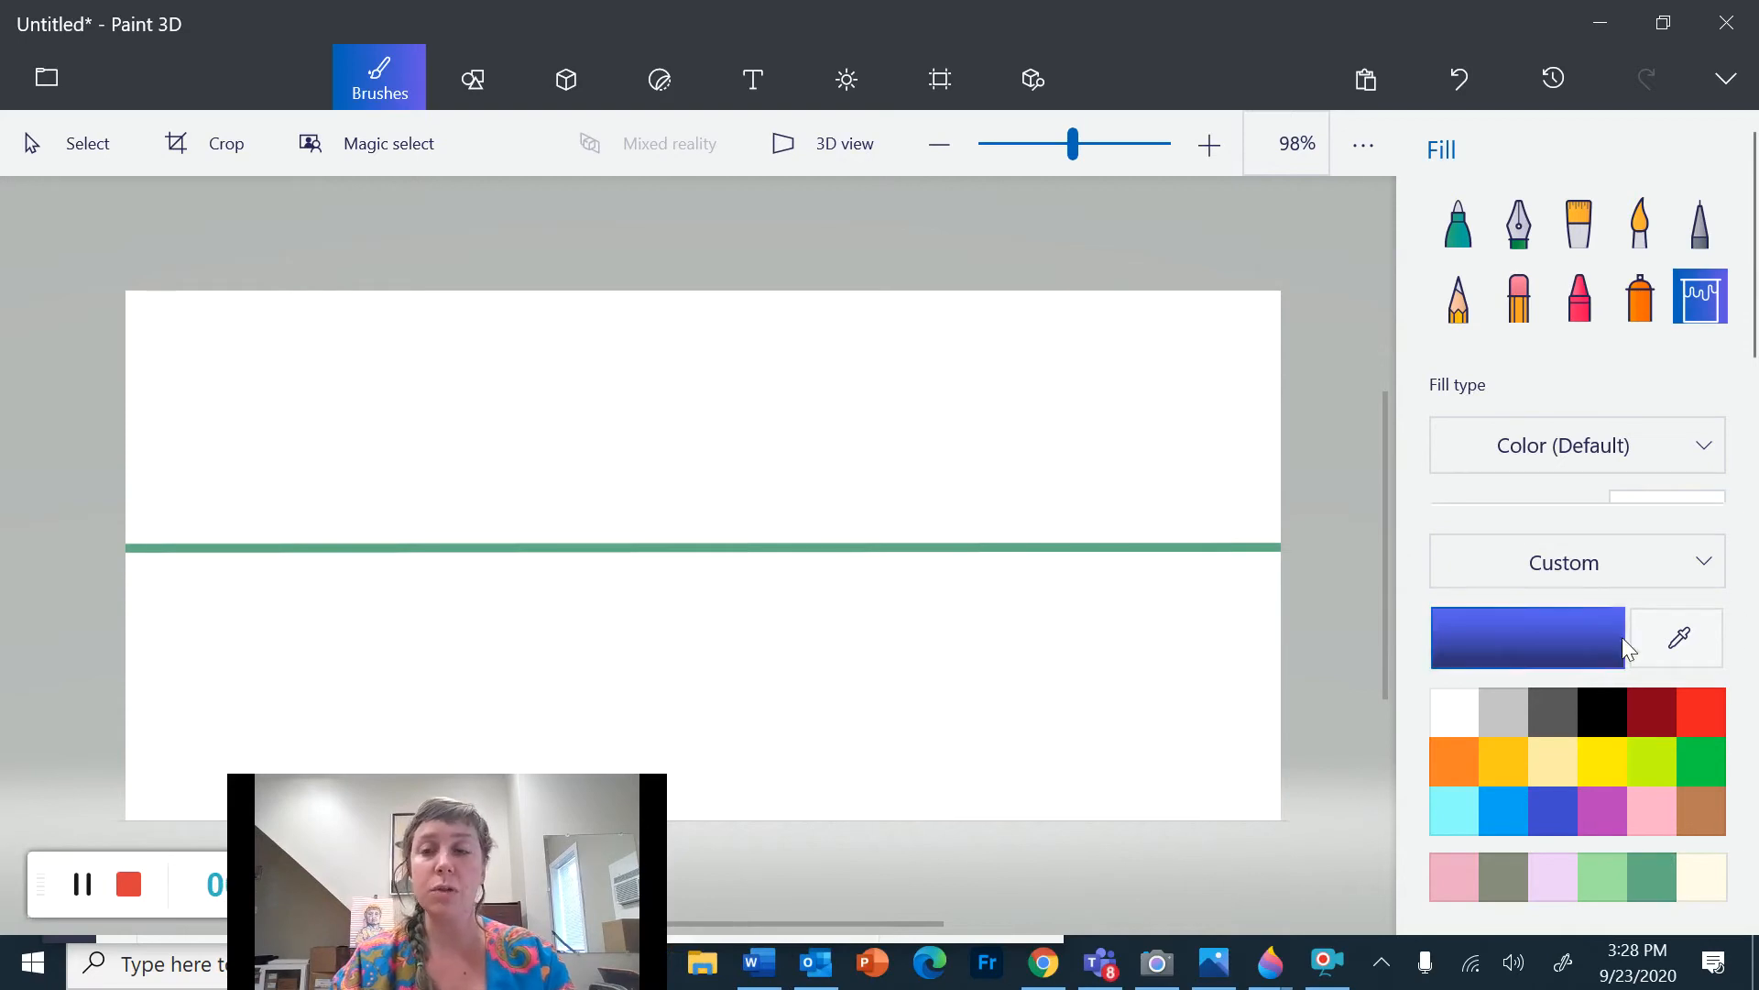
{"action": "left_click", "coordinate": [1688, 650]}
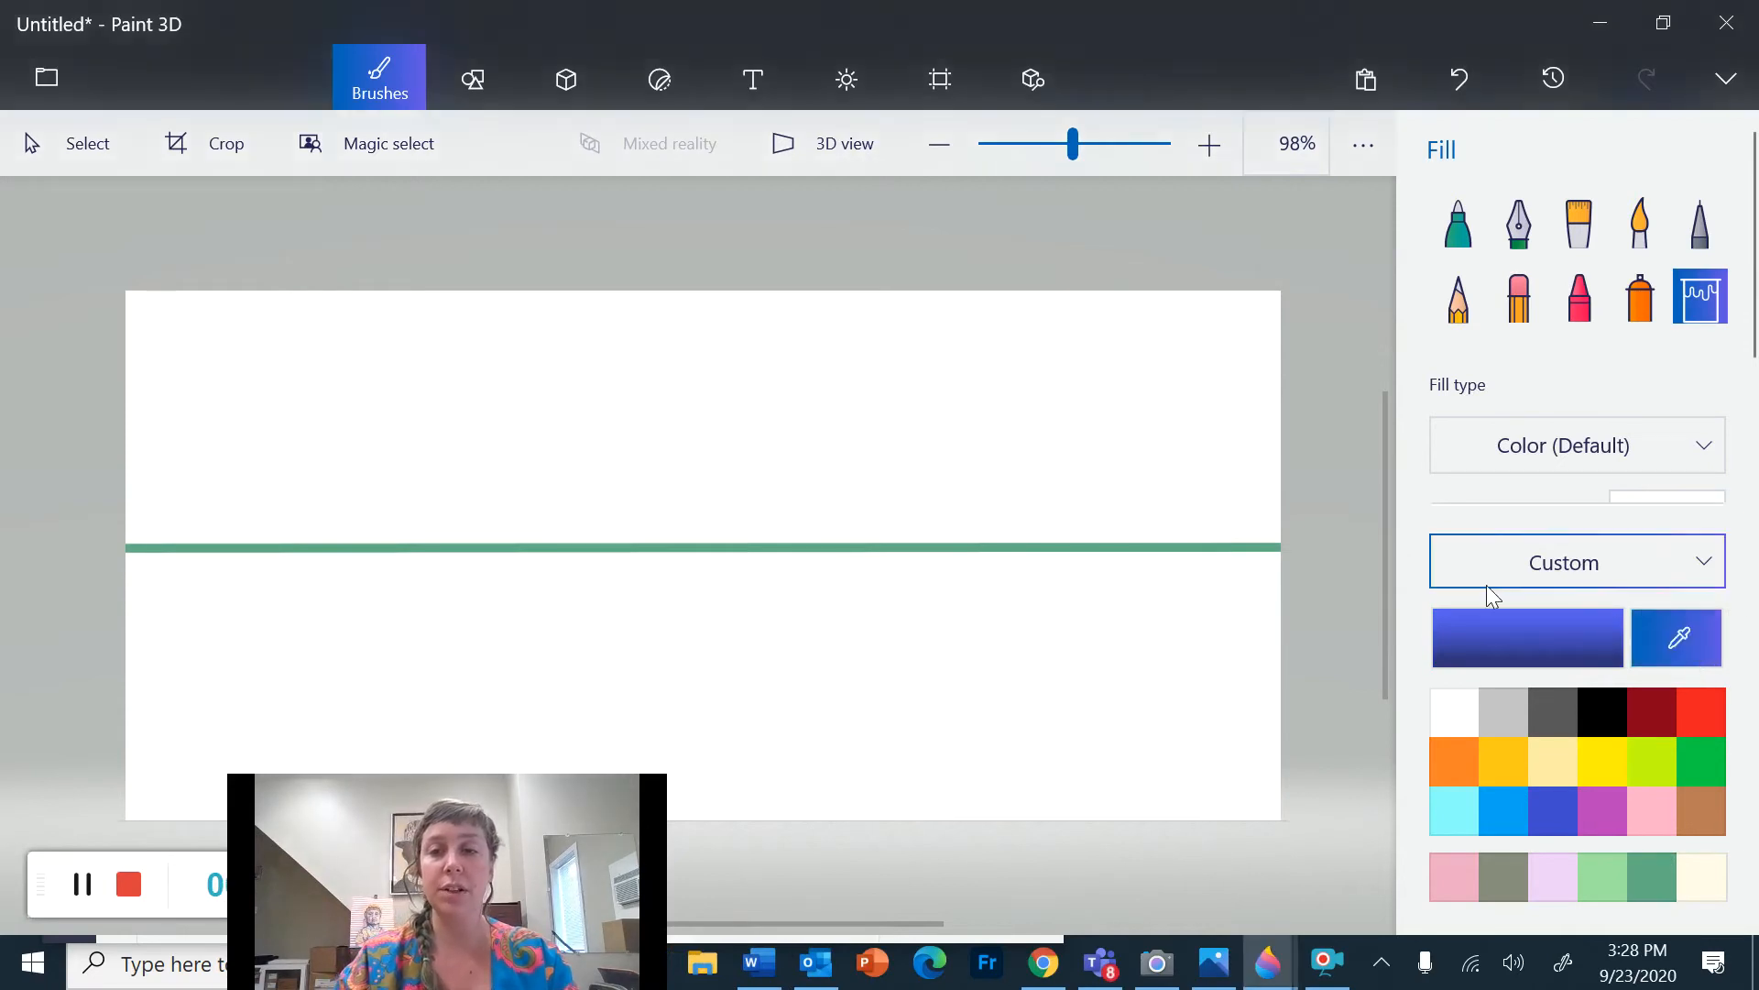
{"action": "left_click", "coordinate": [1162, 547]}
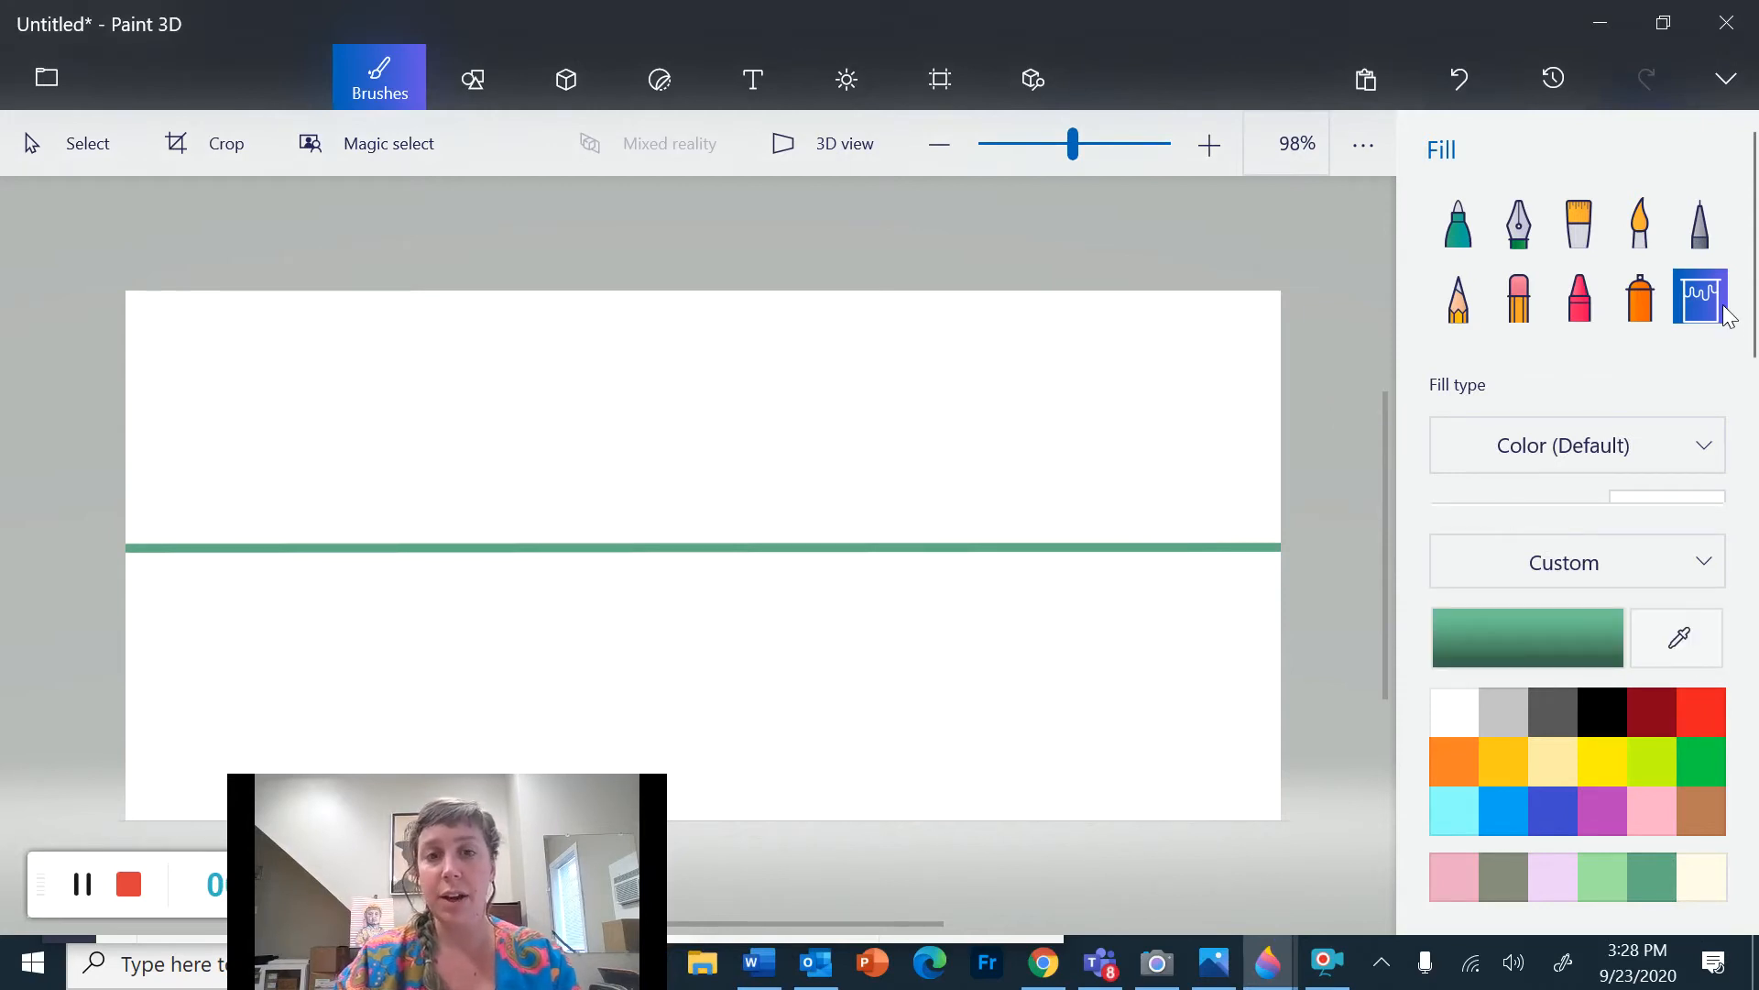
{"action": "left_click", "coordinate": [992, 643]}
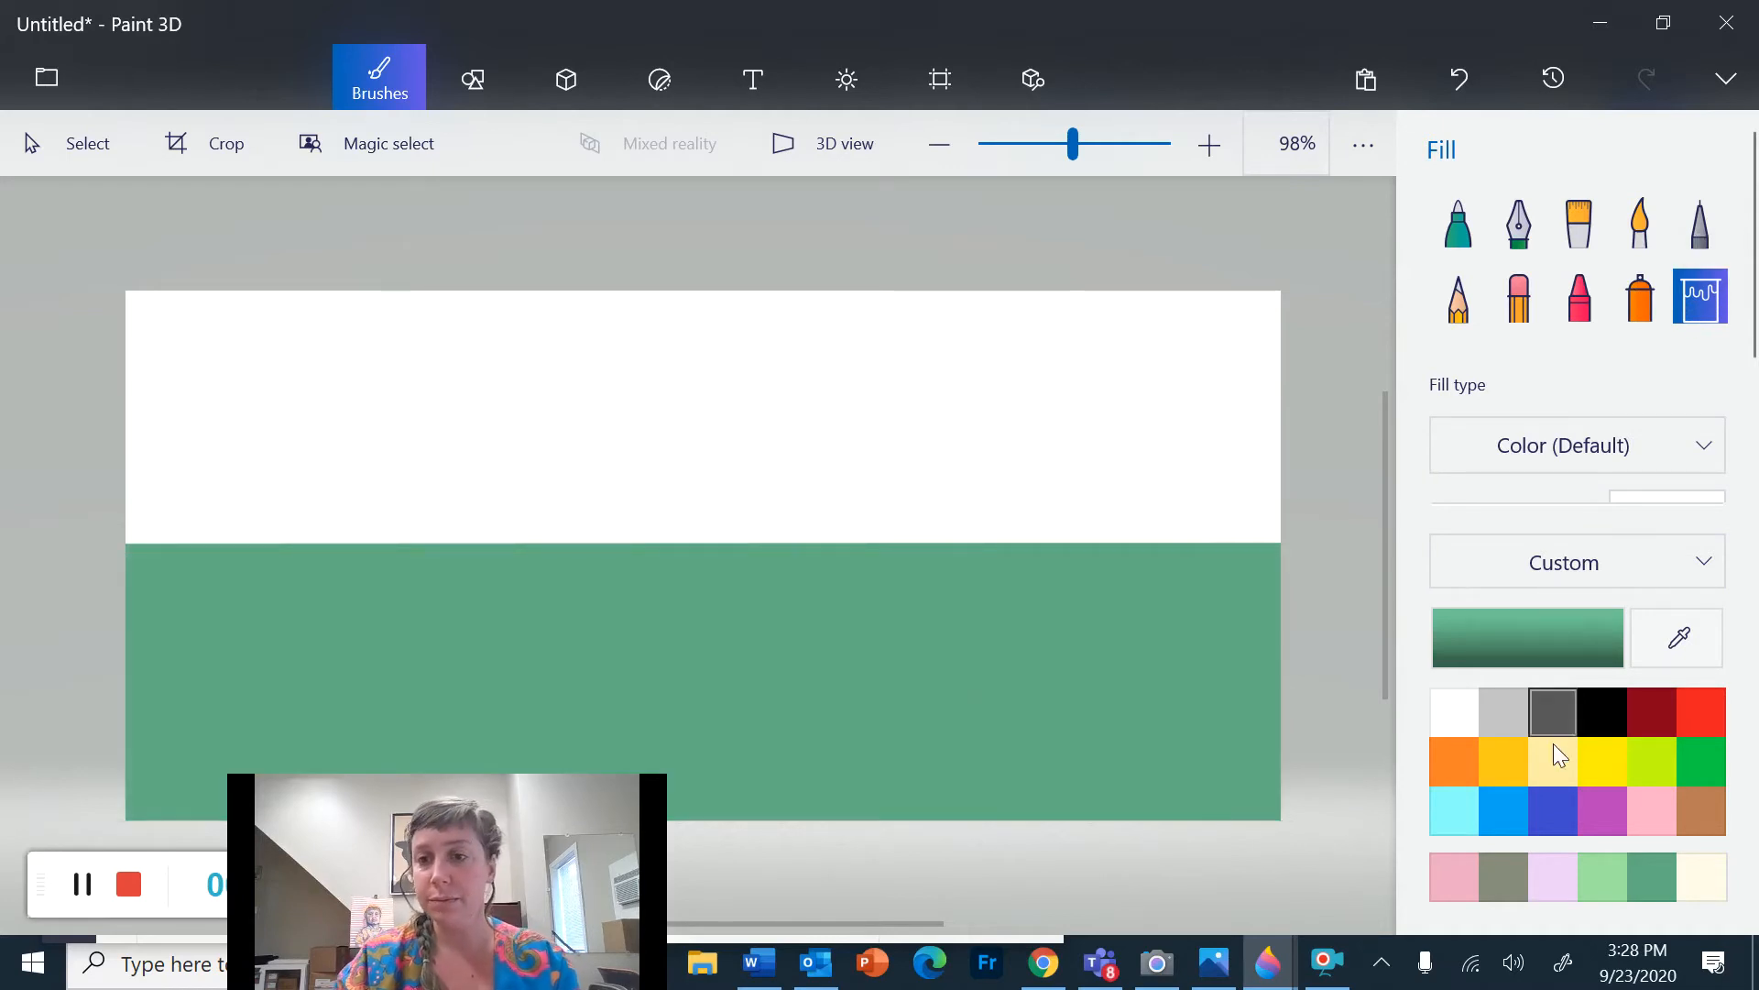
Mix a very pale pinkish grey from the light grey swatch and fill the area above the line with it
{"action": "left_click", "coordinate": [1501, 726]}
{"action": "left_click", "coordinate": [1534, 636]}
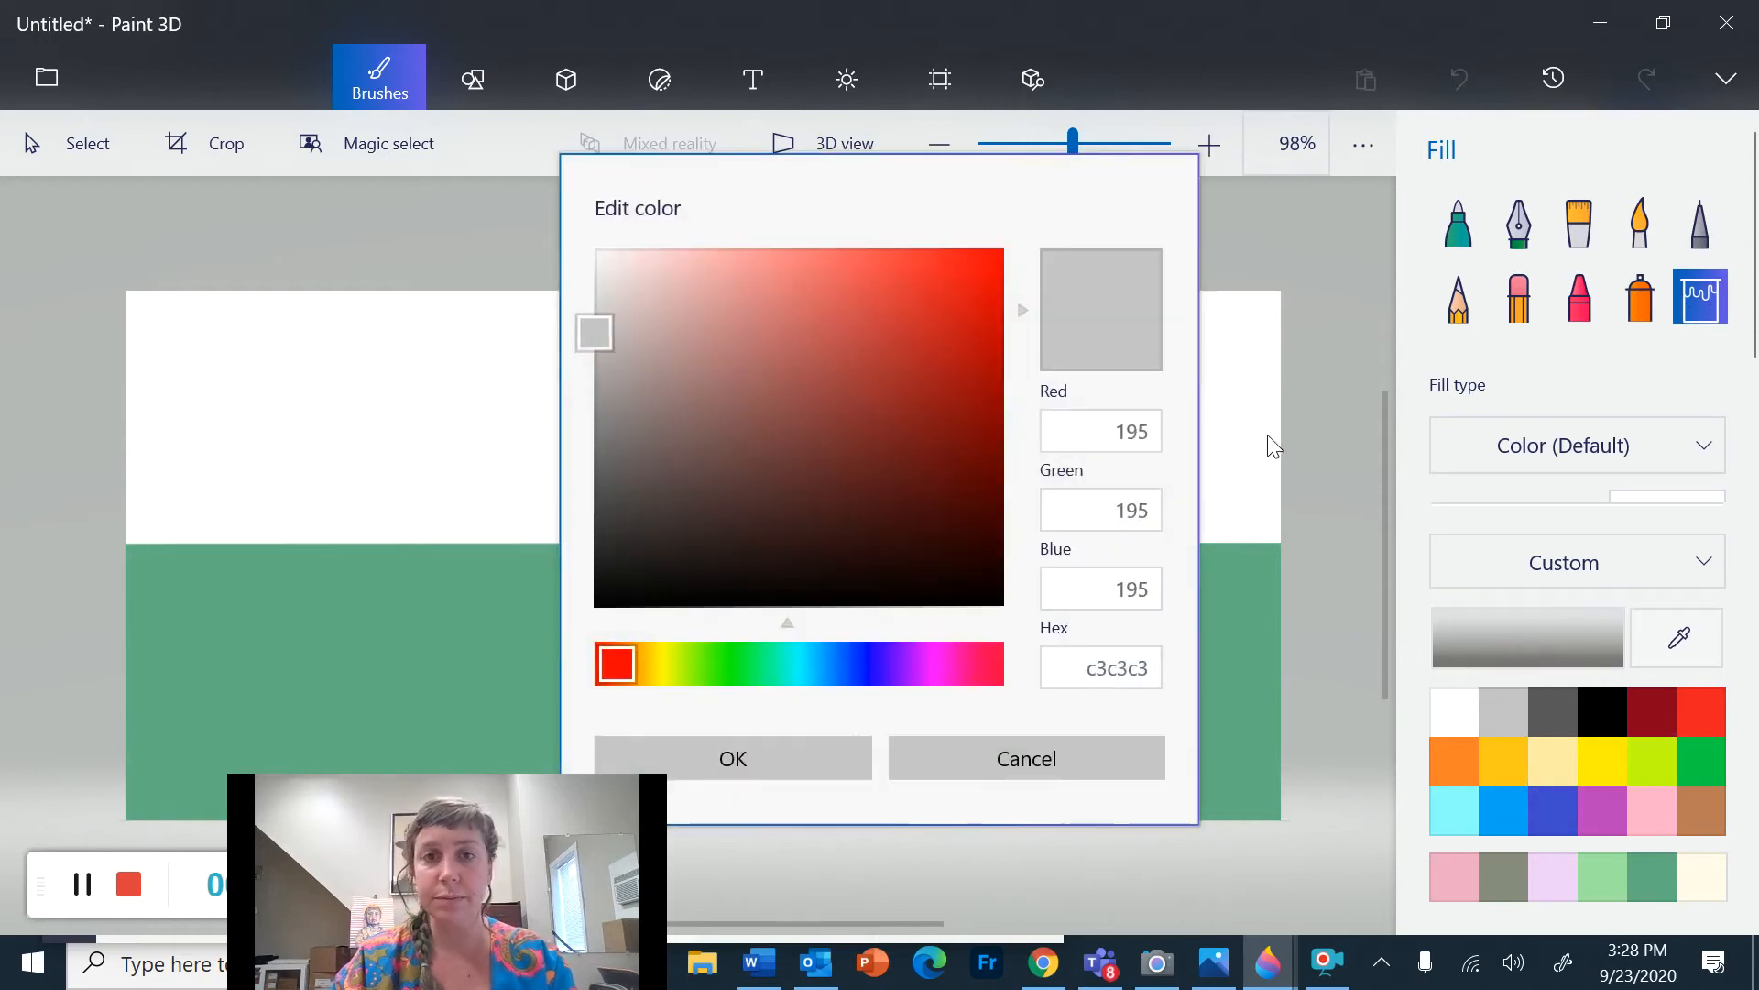
{"action": "left_click_drag", "start_coordinate": [602, 320], "coordinate": [622, 273]}
{"action": "left_click", "coordinate": [712, 774]}
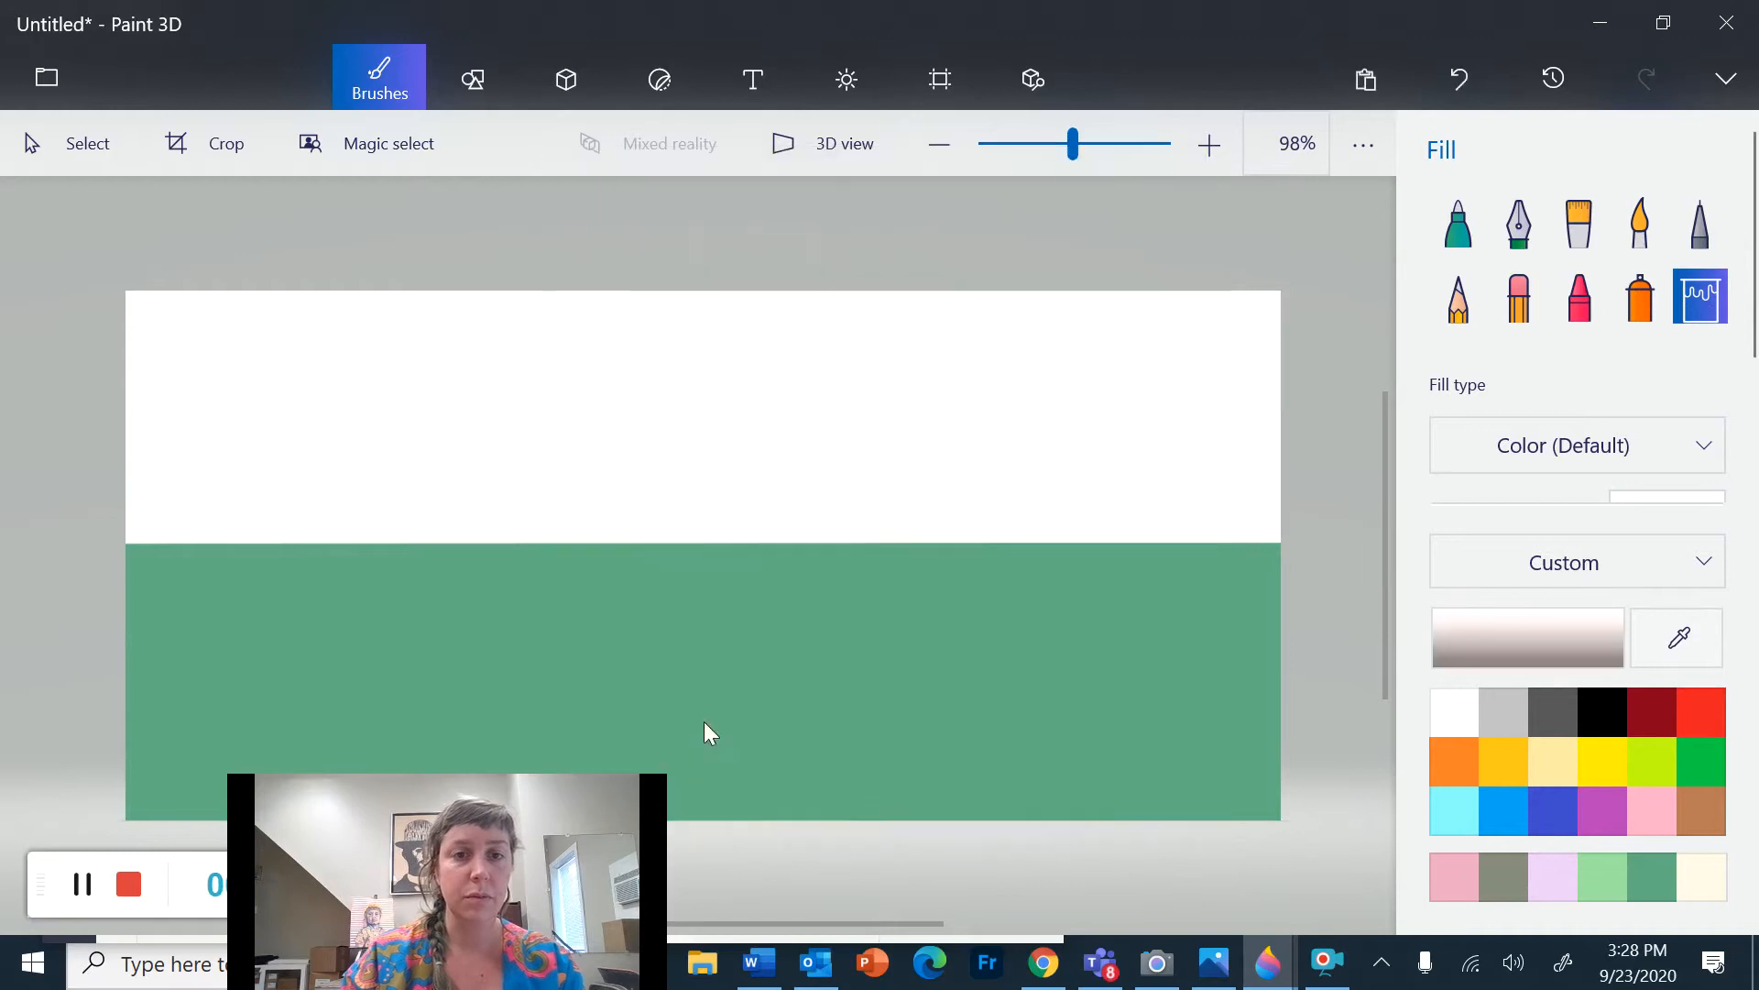
{"action": "left_click", "coordinate": [565, 376]}
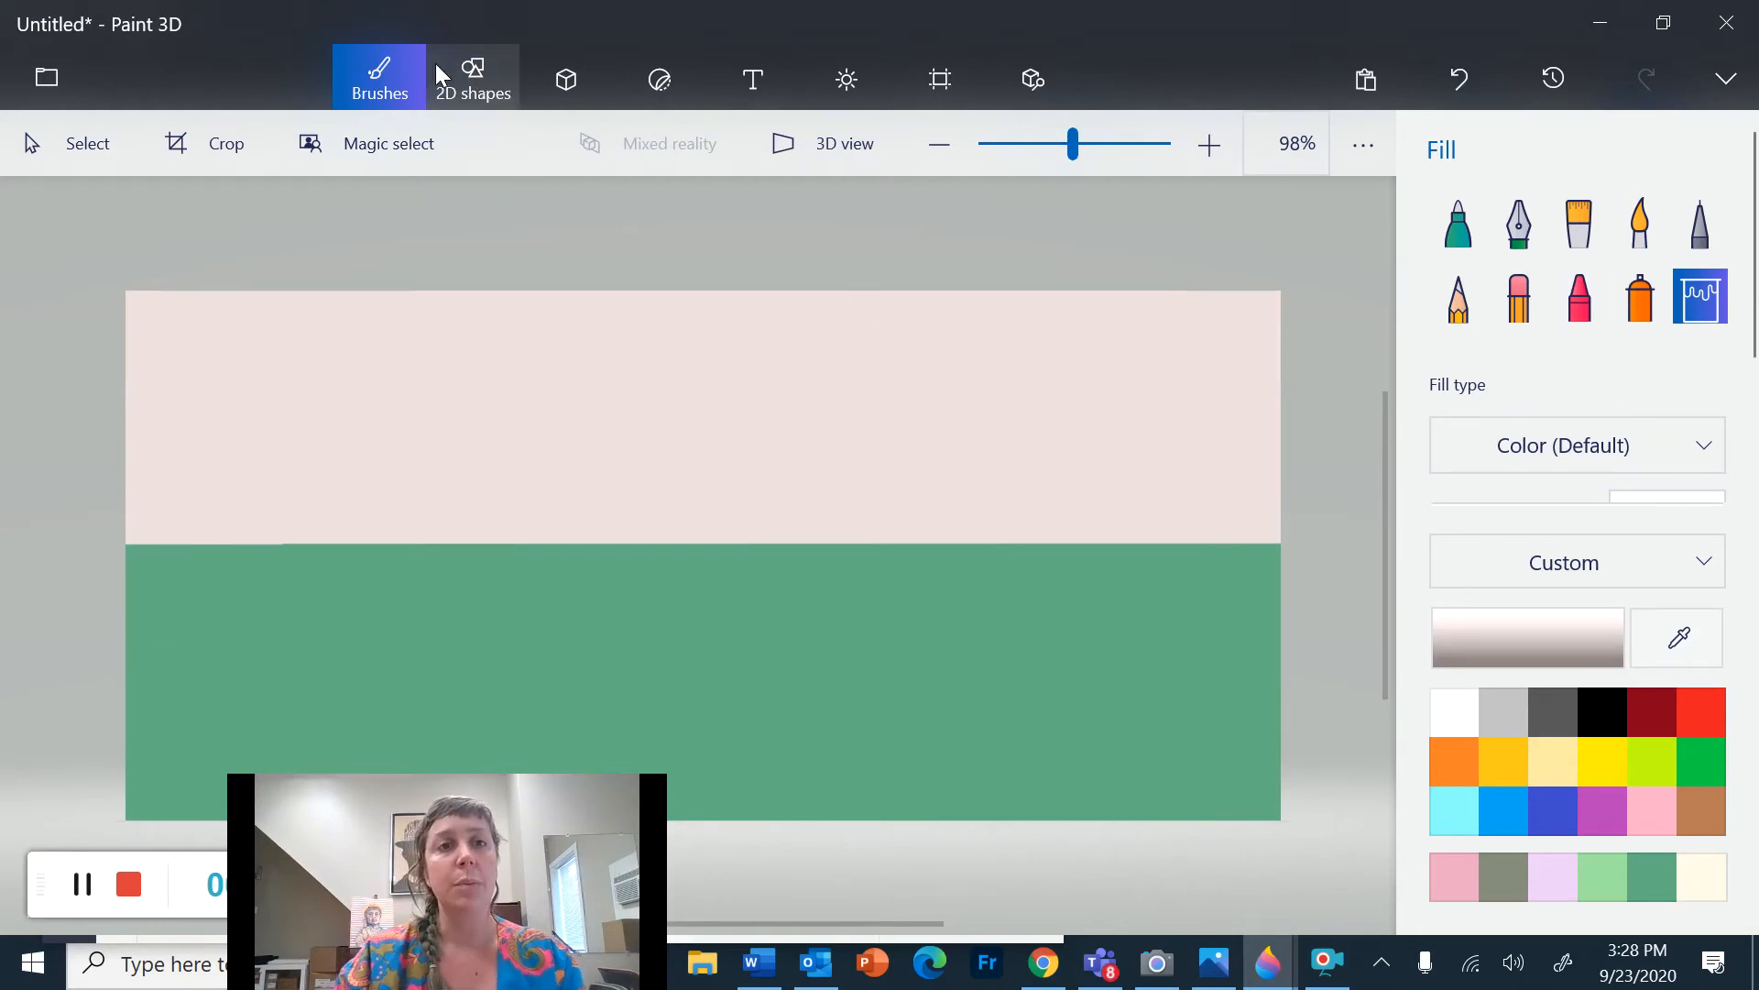
Draw a wide, flat ellipse with the 2D circle shape on the green area, right of the canvas centre
{"action": "left_click", "coordinate": [471, 71]}
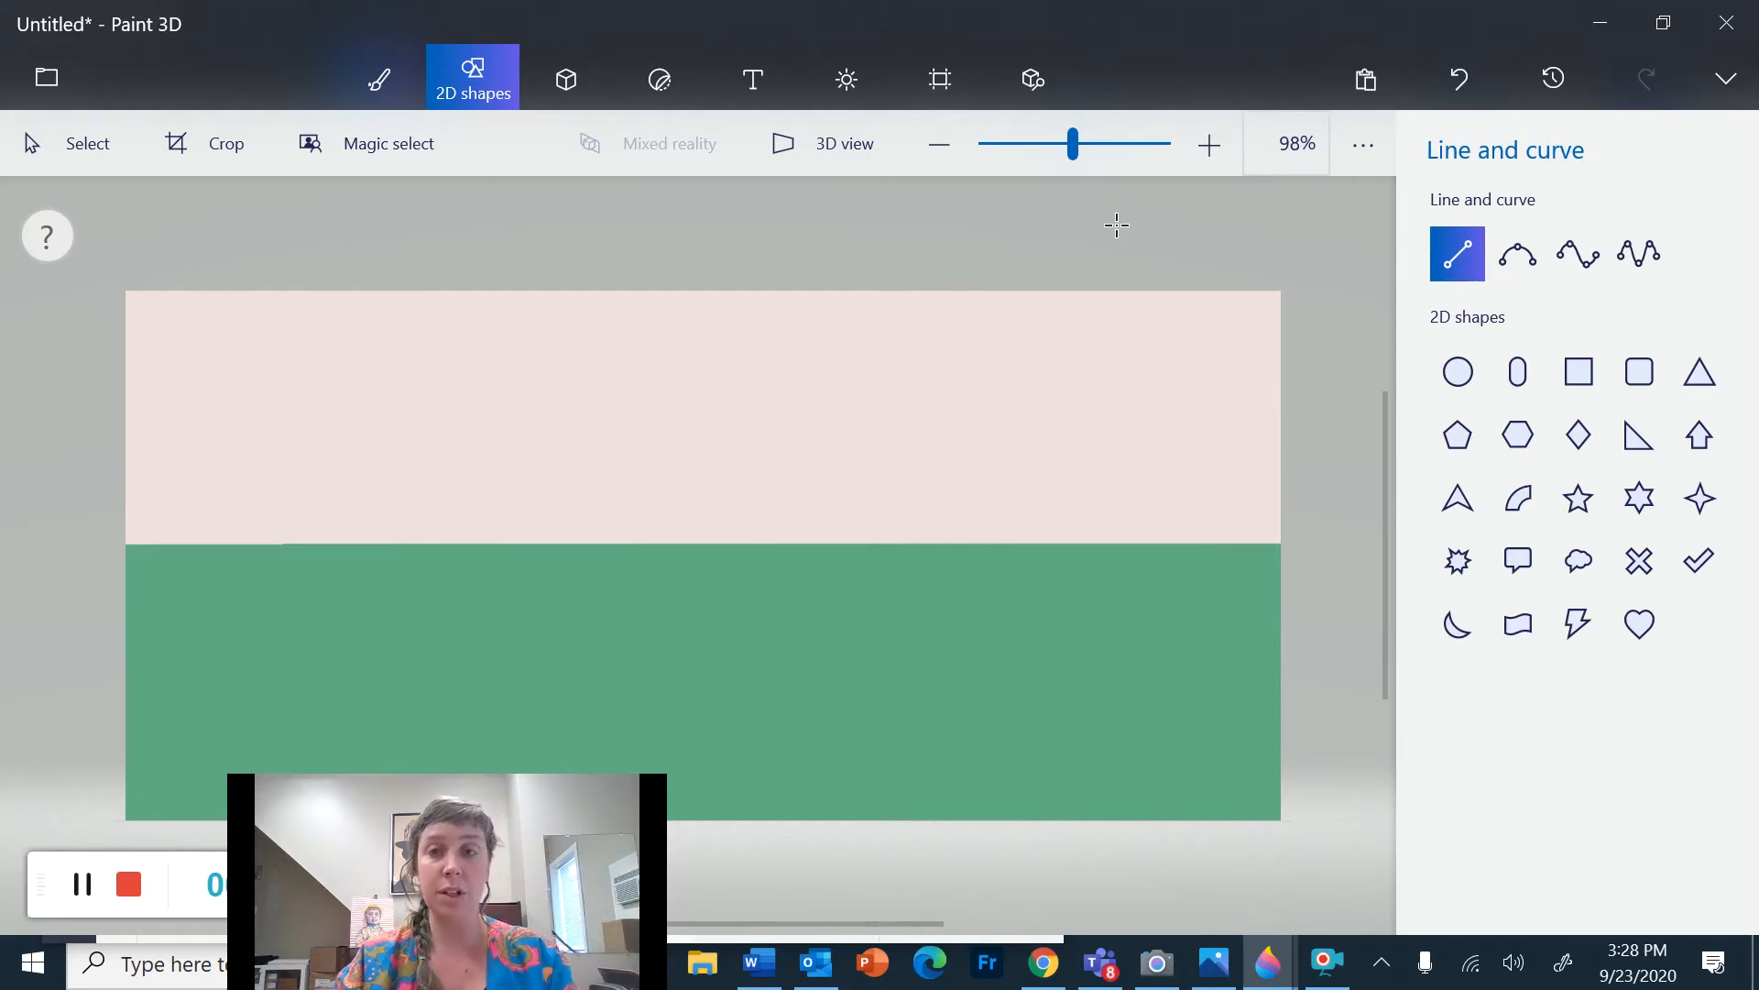
{"action": "left_click", "coordinate": [1459, 369]}
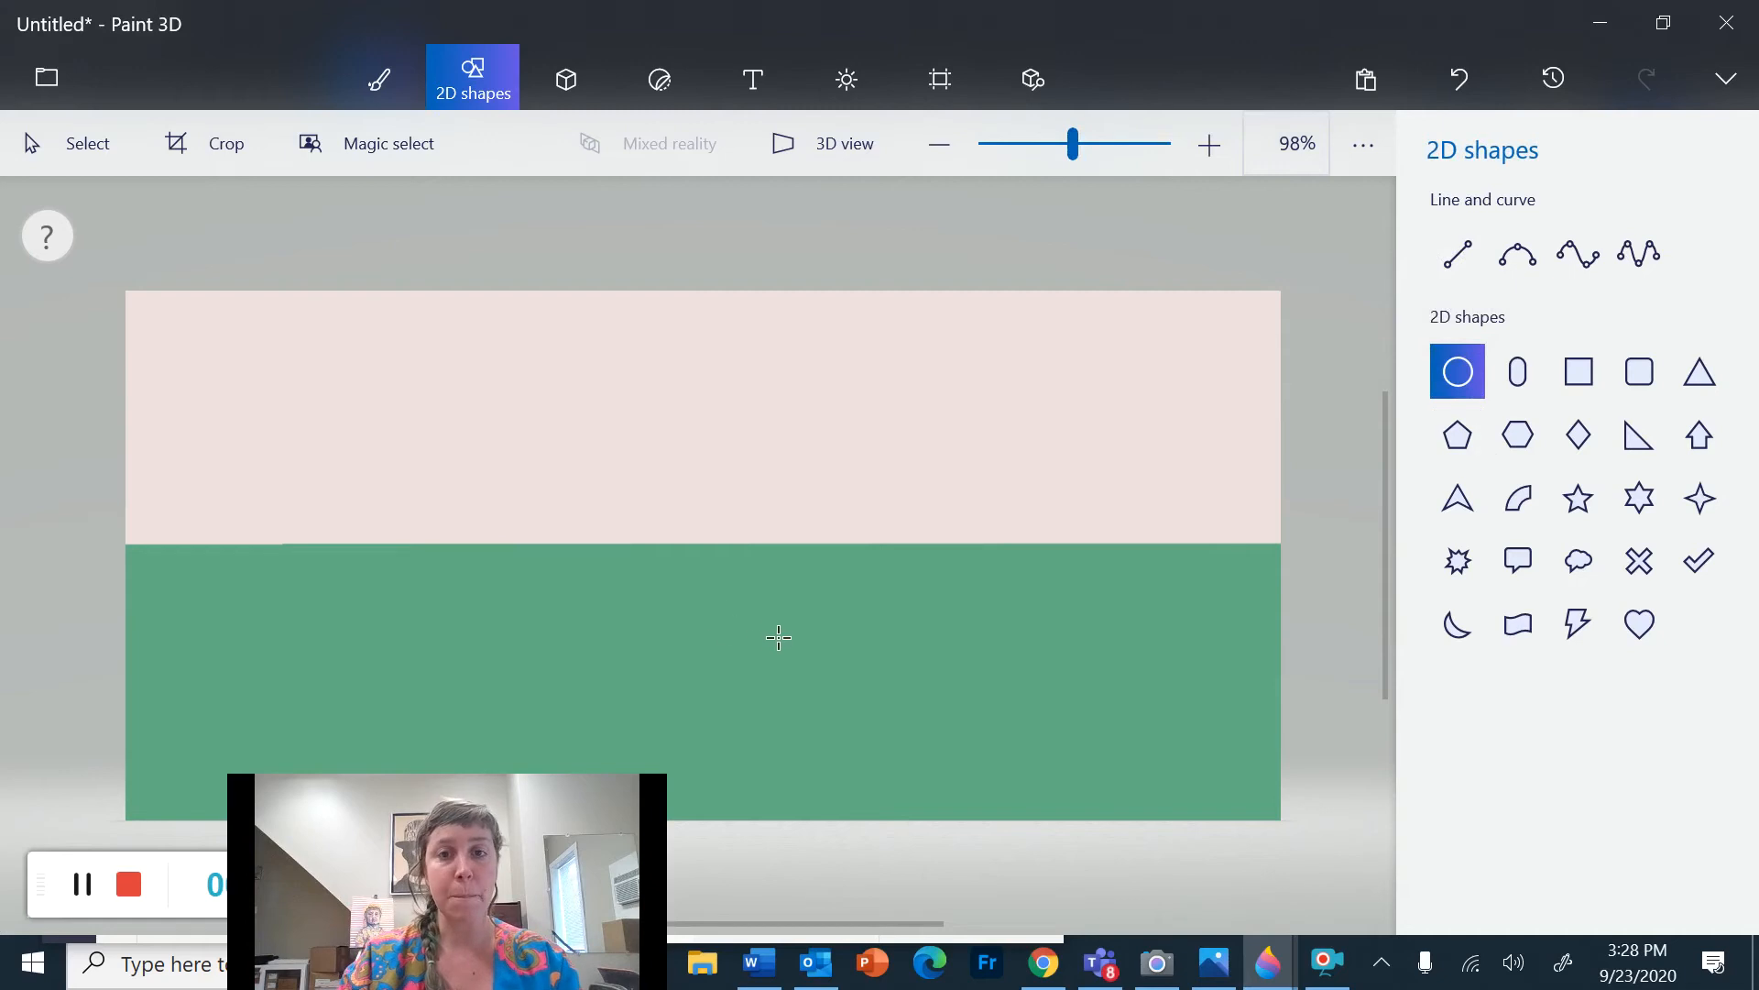
{"action": "left_click_drag", "start_coordinate": [793, 654], "coordinate": [1131, 697]}
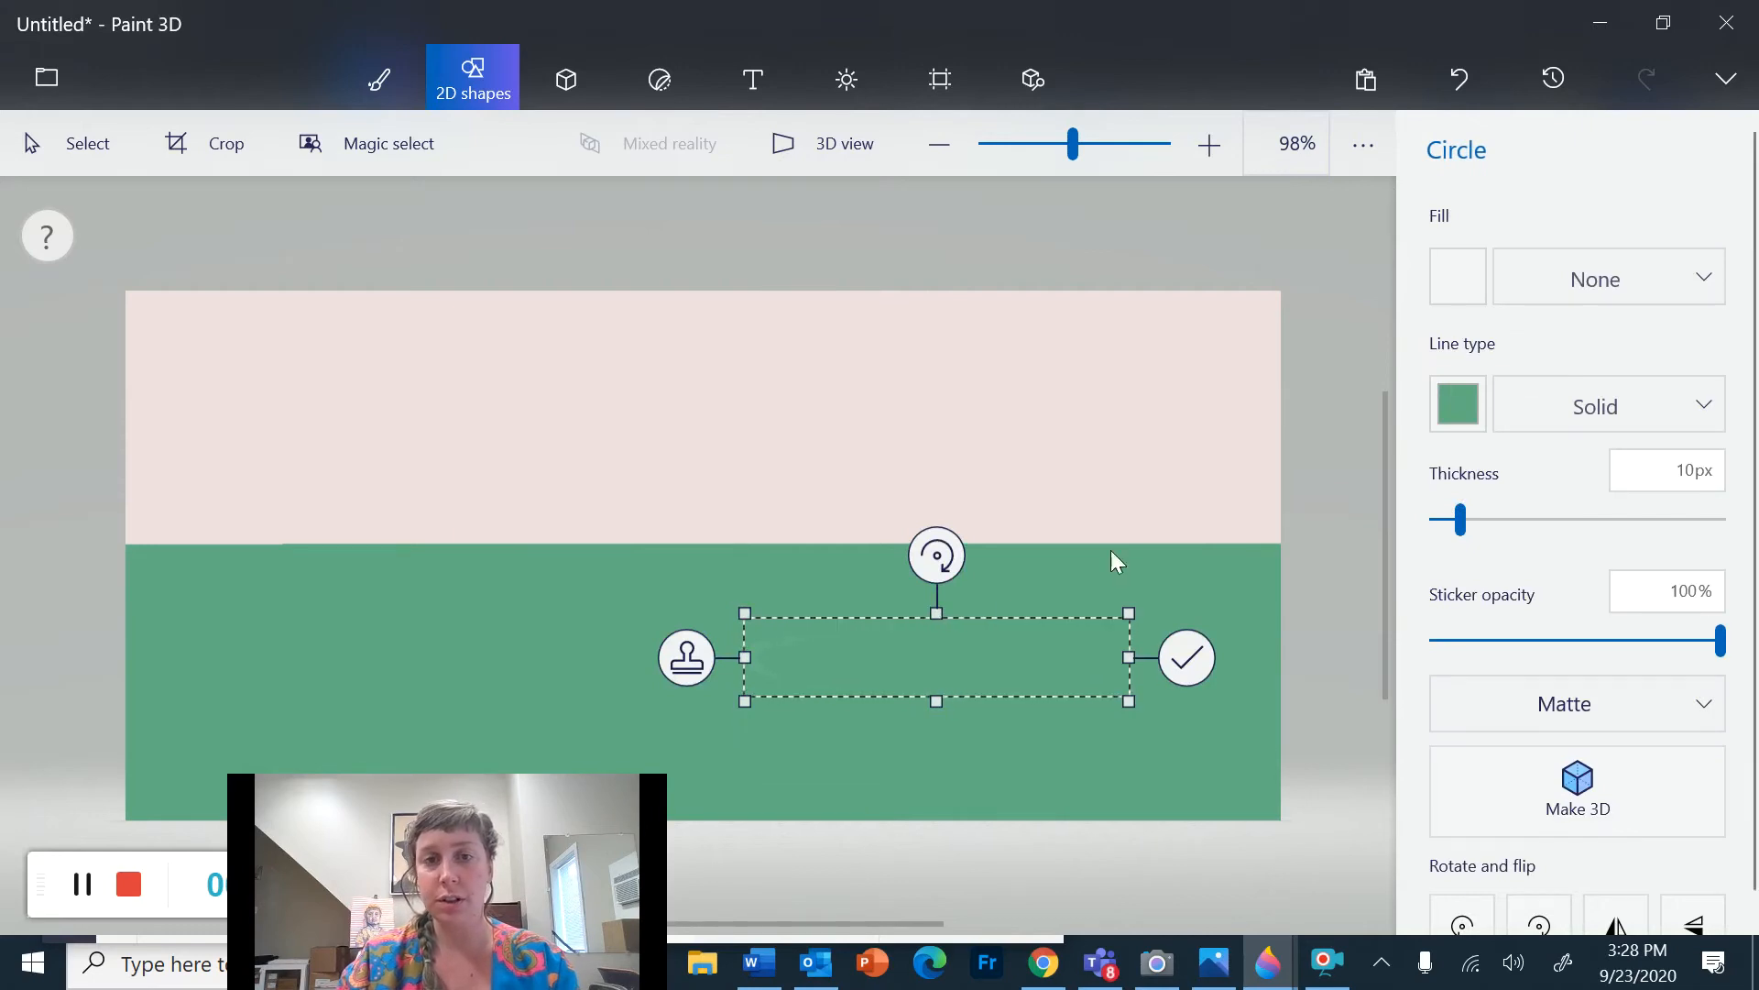
Give the ellipse a solid grey-green outline and fill, shift it slightly left and up, and commit it
{"action": "left_click", "coordinate": [1462, 411]}
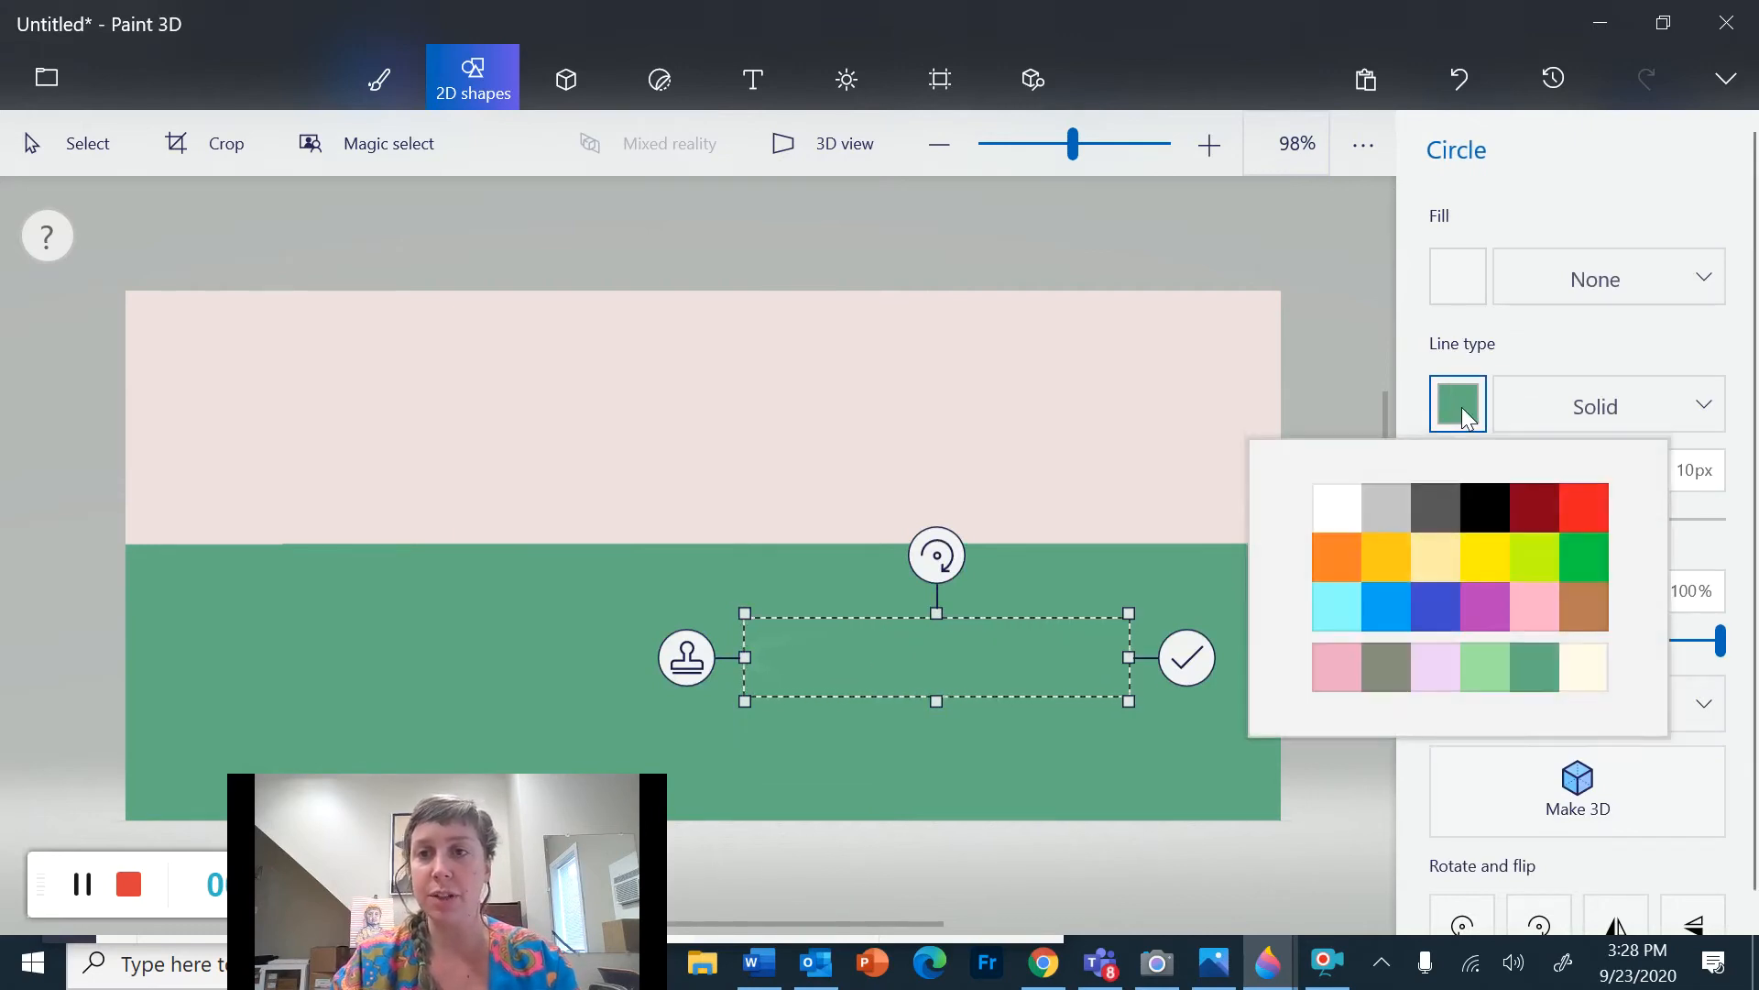
{"action": "left_click", "coordinate": [1429, 509]}
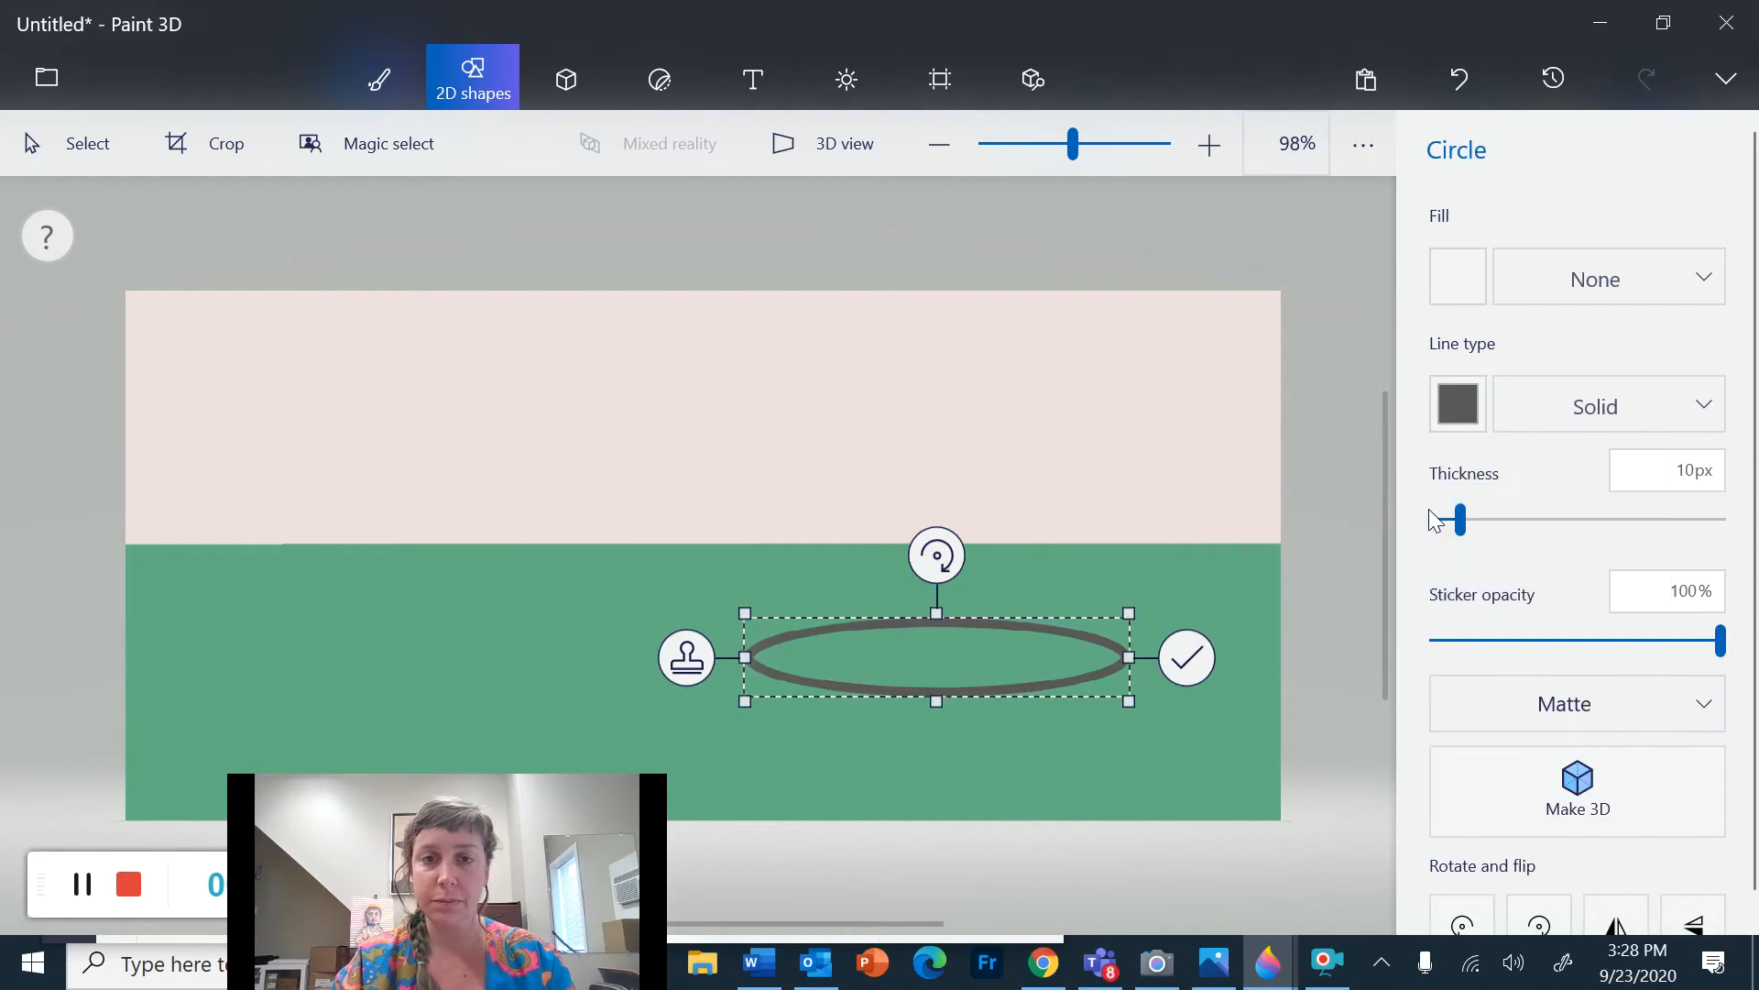
{"action": "left_click", "coordinate": [1466, 403]}
{"action": "left_click", "coordinate": [1388, 679]}
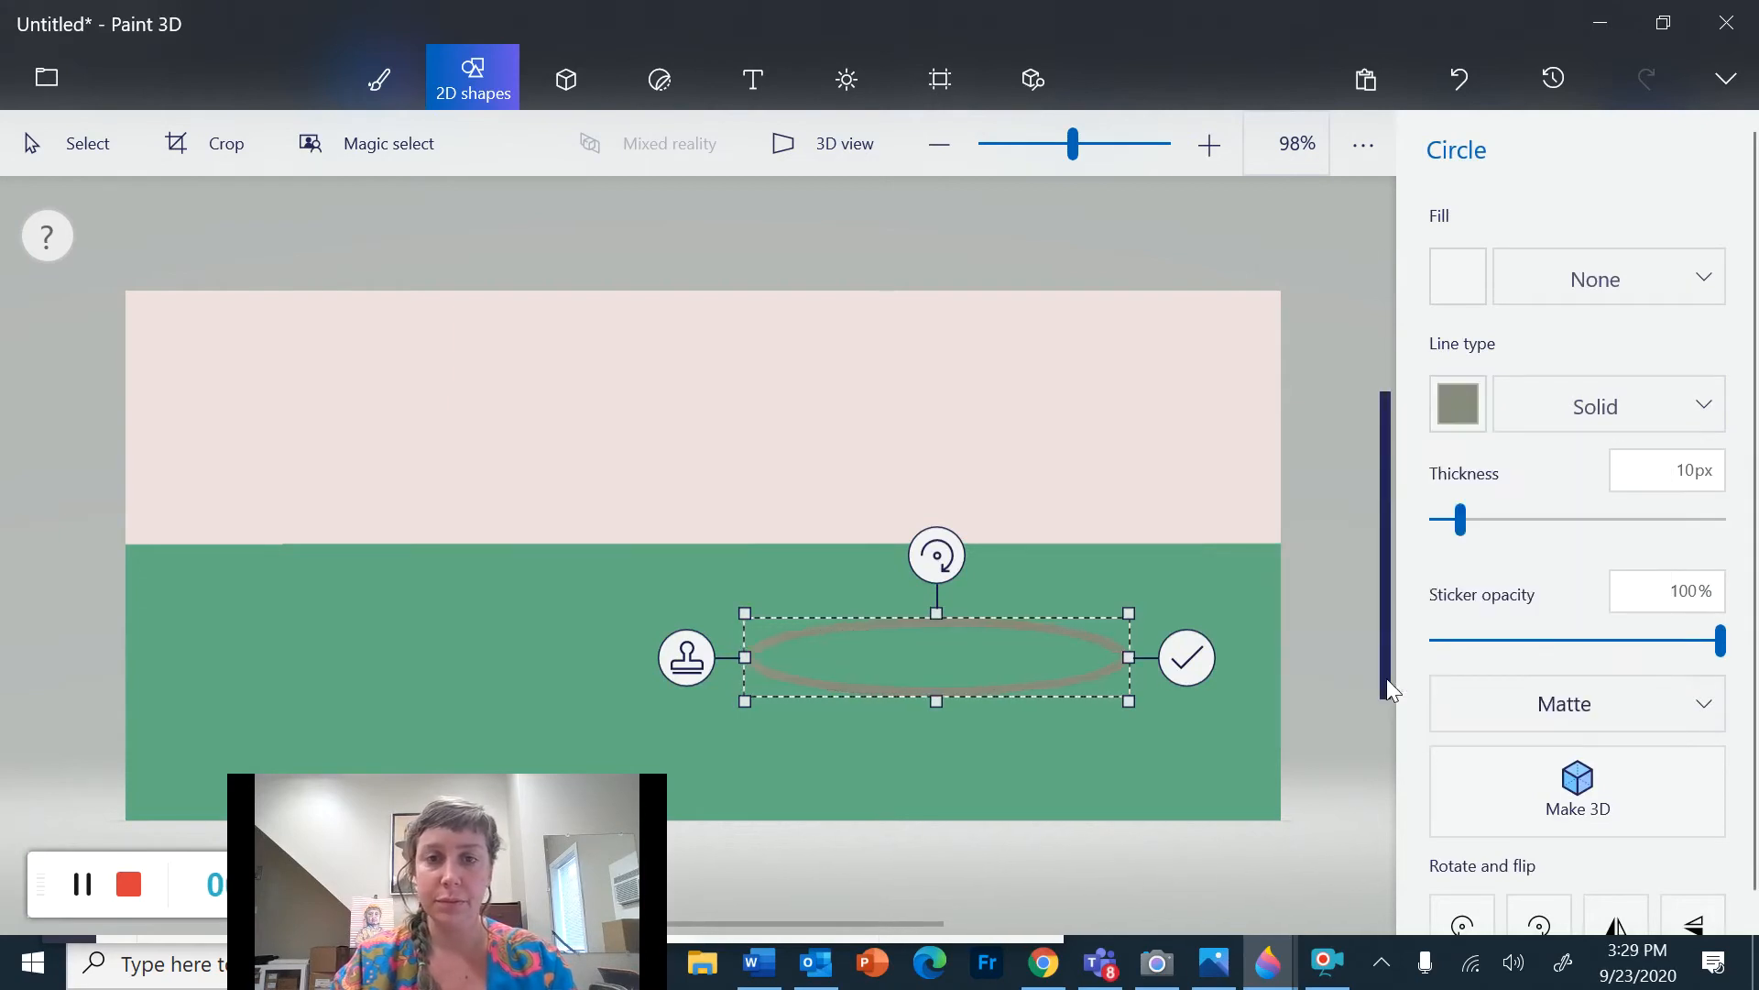
{"action": "left_click", "coordinate": [1449, 278]}
{"action": "left_click", "coordinate": [1377, 533]}
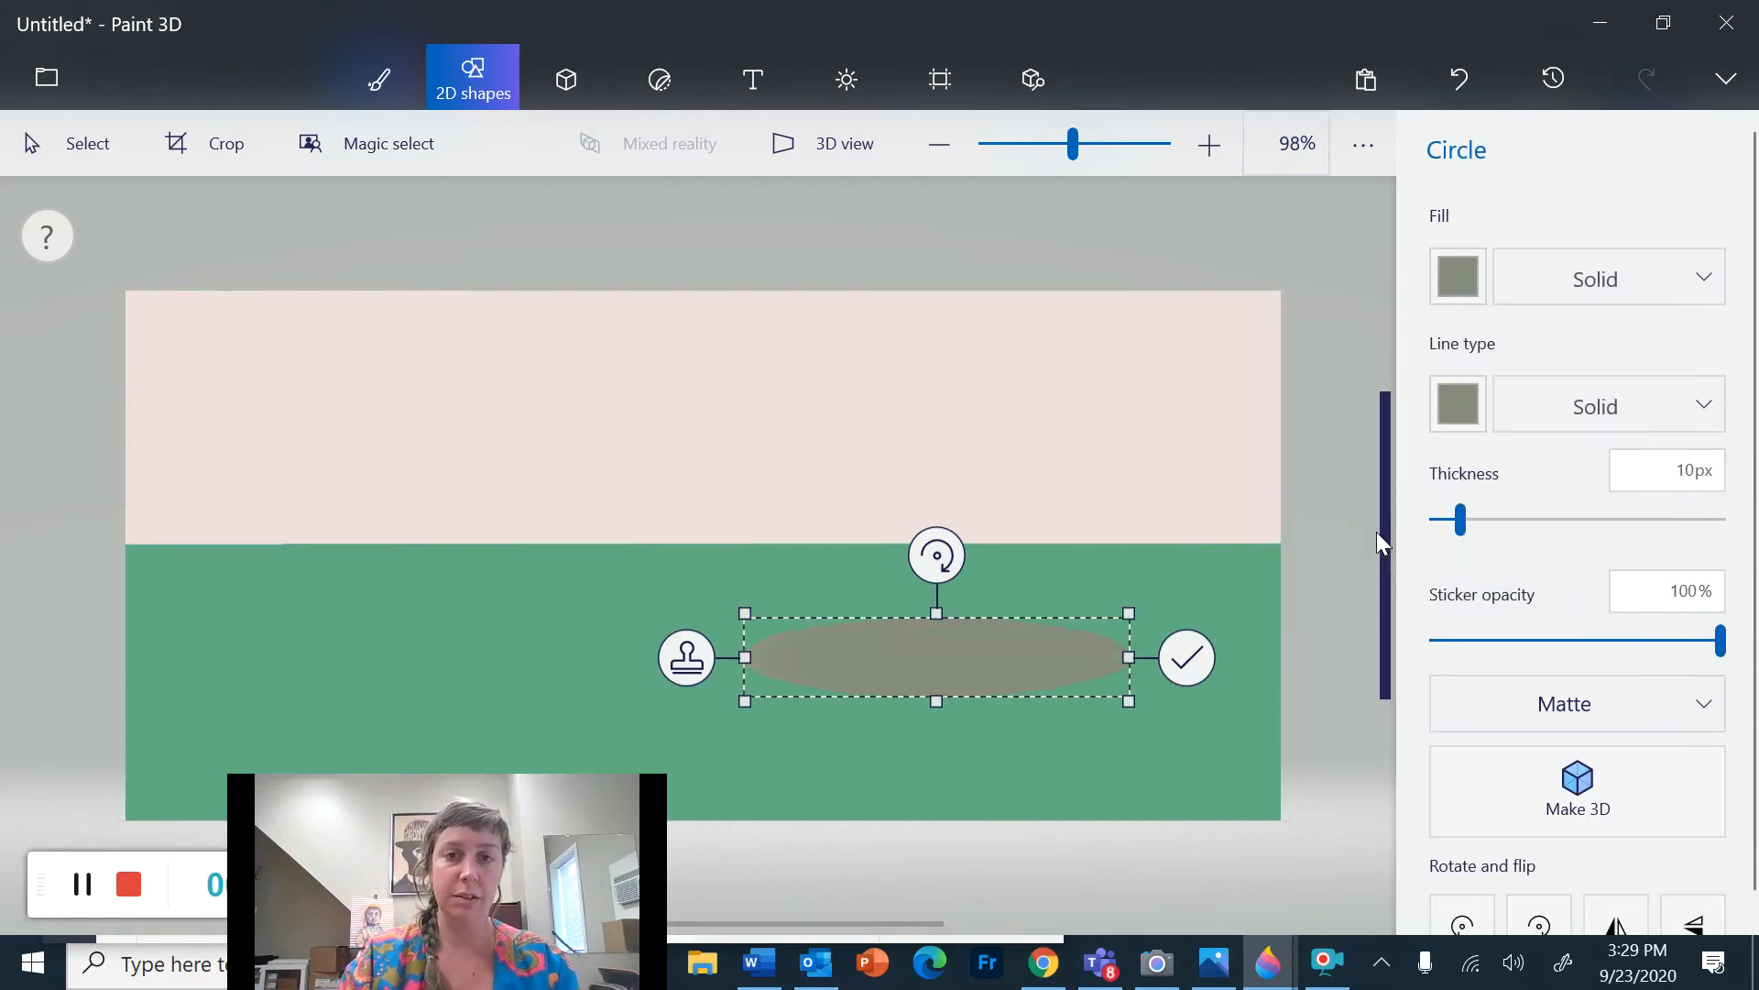
{"action": "left_click_drag", "start_coordinate": [1063, 665], "coordinate": [981, 656]}
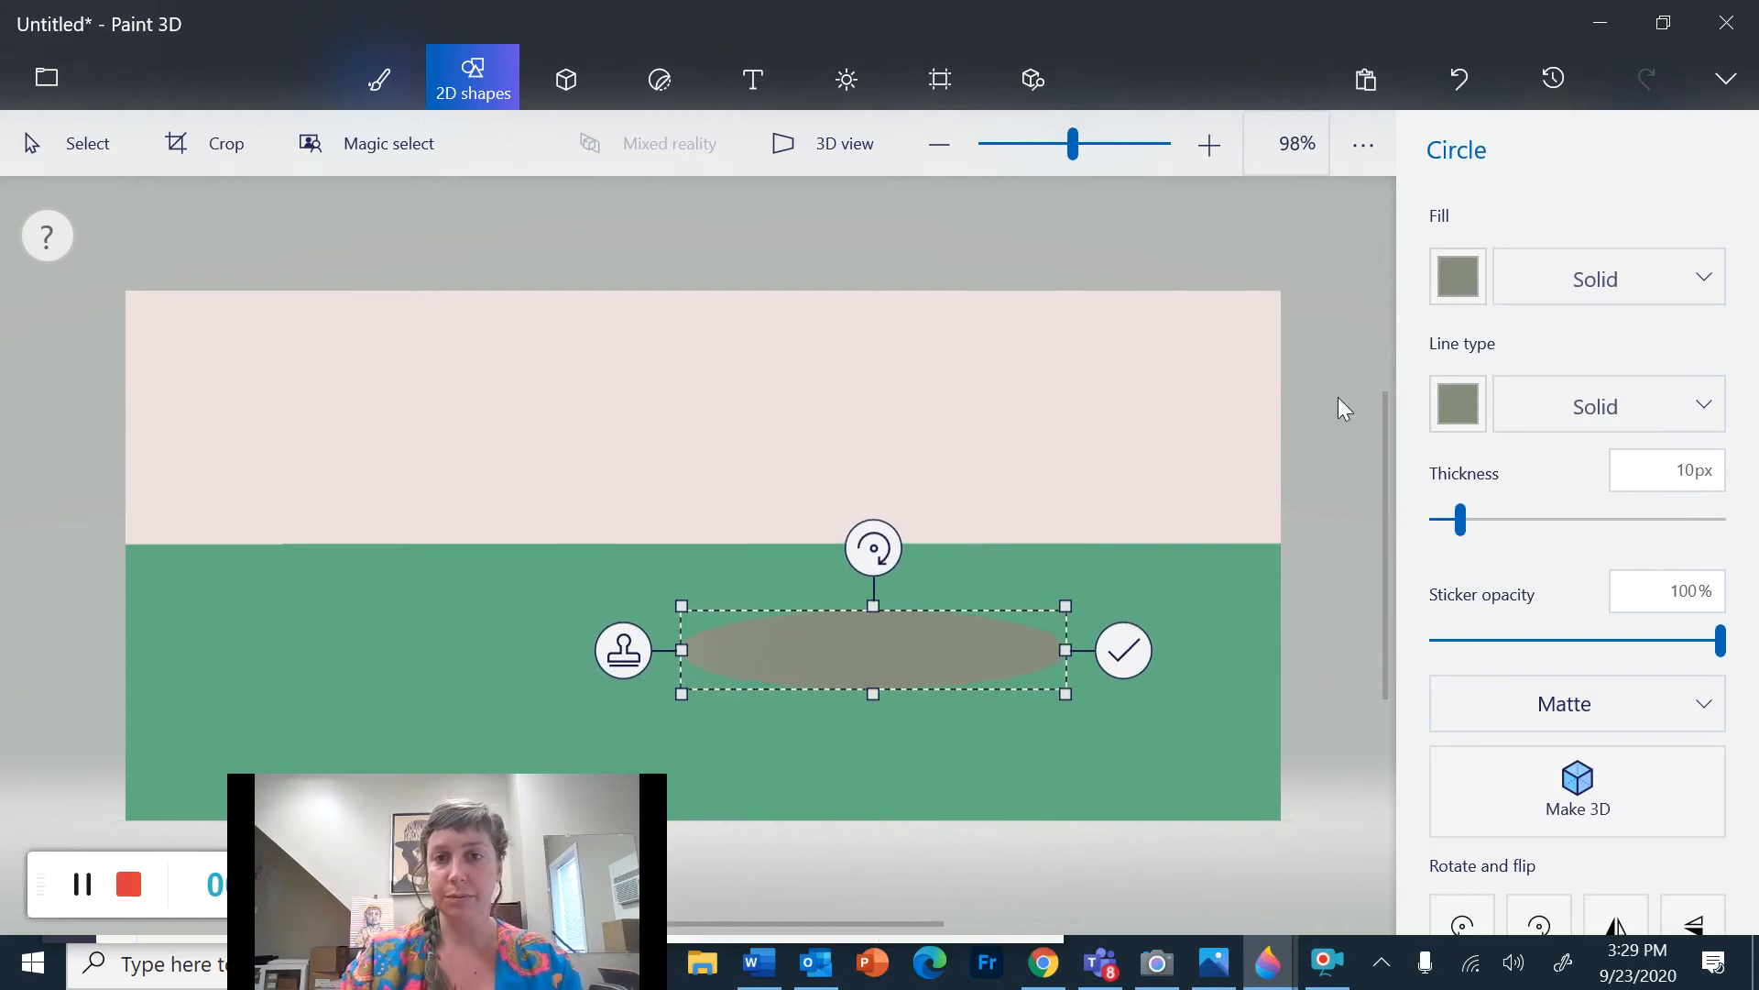
{"action": "left_click", "coordinate": [1124, 652]}
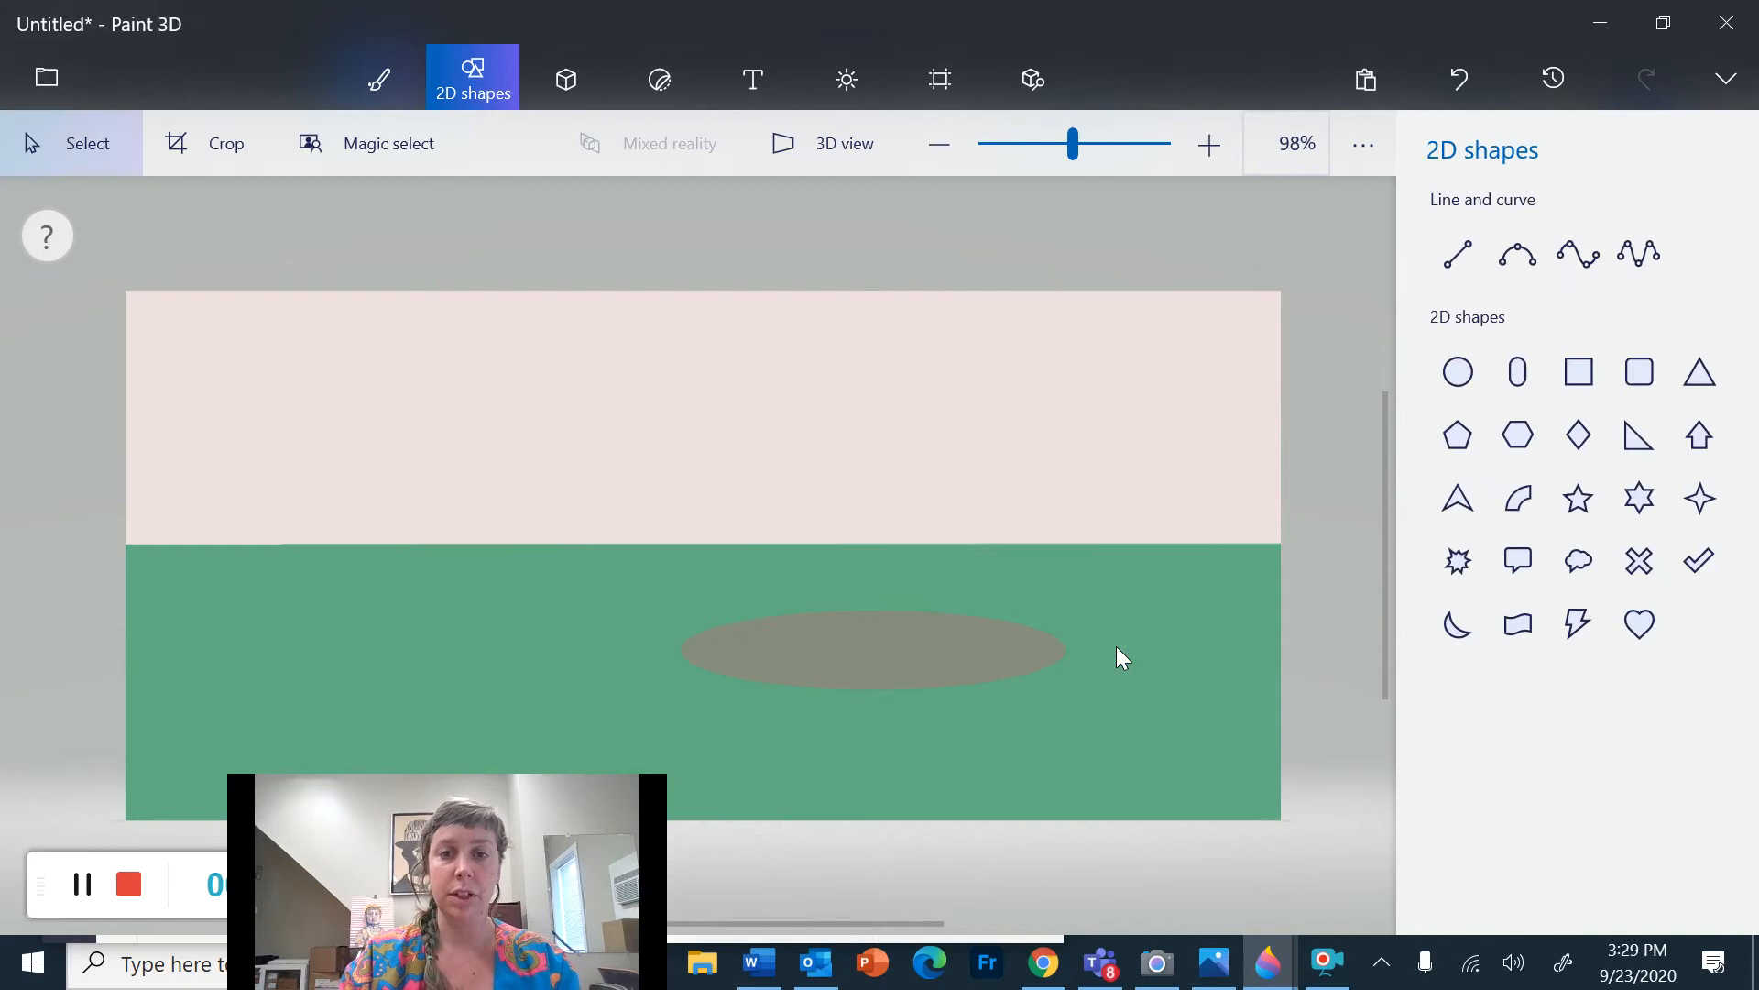
Draw a large 2D circle across the horizon and move it left so it overlaps the ellipse's right end
{"action": "left_click", "coordinate": [1465, 378]}
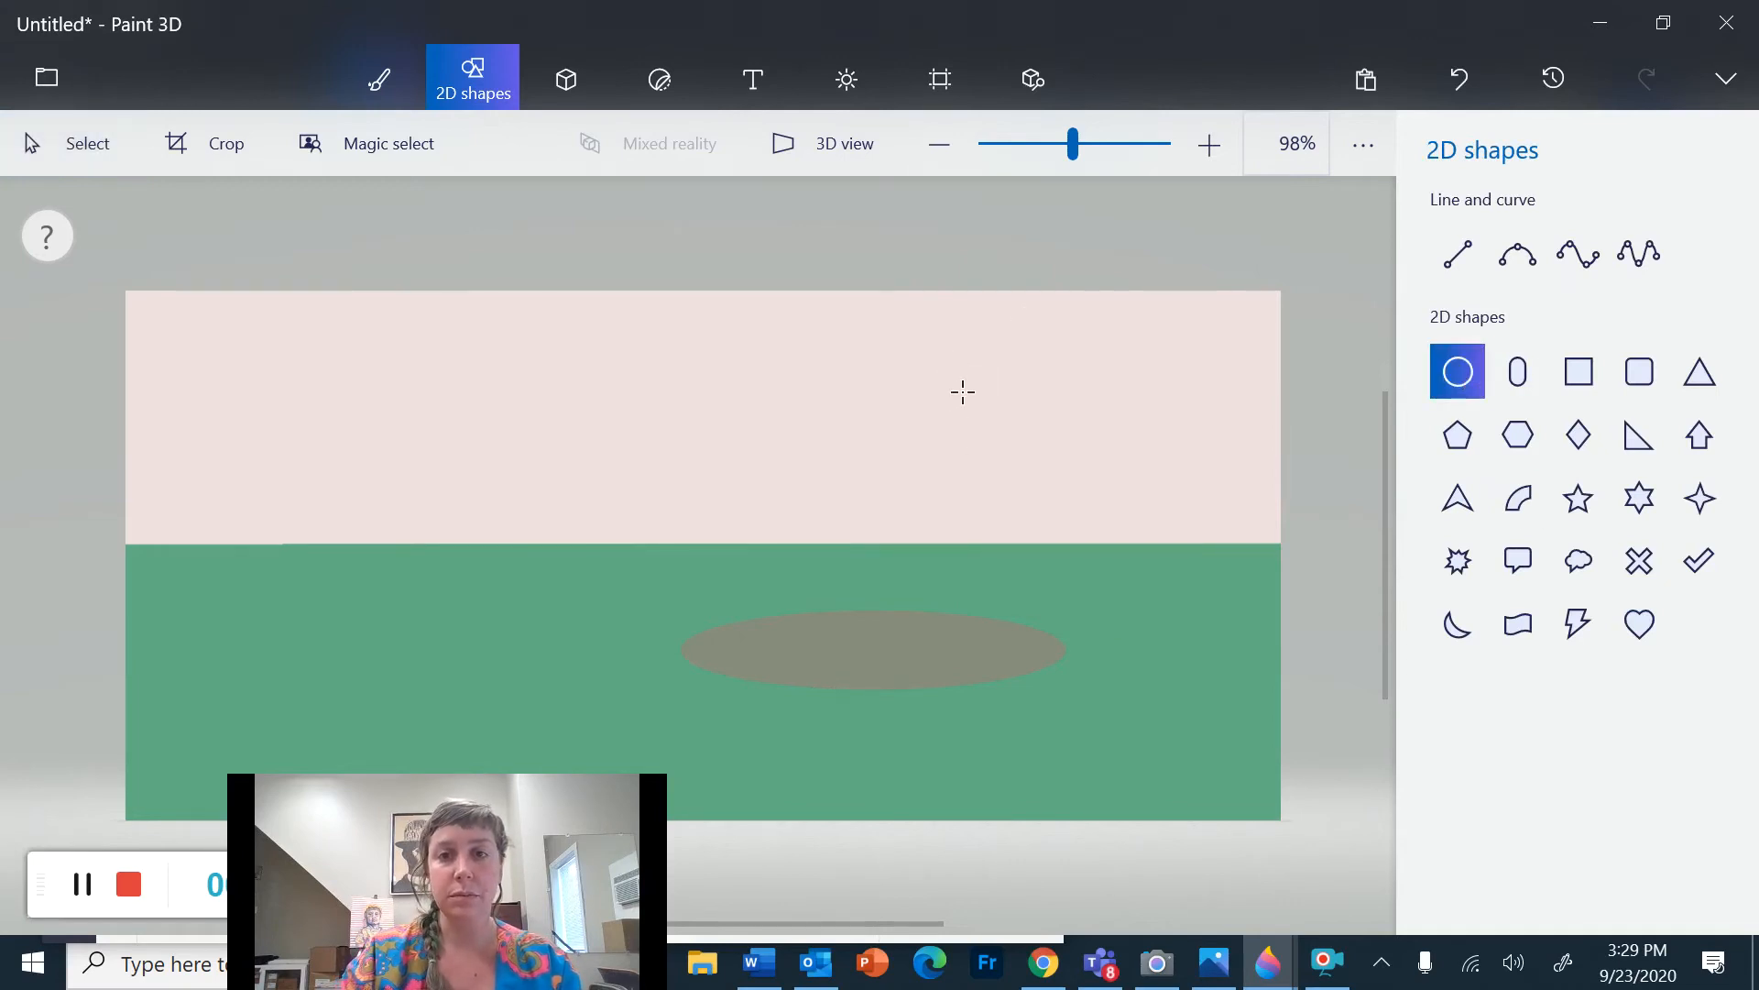
{"action": "left_click_drag", "start_coordinate": [988, 463], "coordinate": [1222, 665]}
{"action": "left_click_drag", "start_coordinate": [1099, 510], "coordinate": [1046, 508]}
Change the circle's fill to a golden yellow mixed from the custom cream swatch
{"action": "left_click", "coordinate": [1466, 283]}
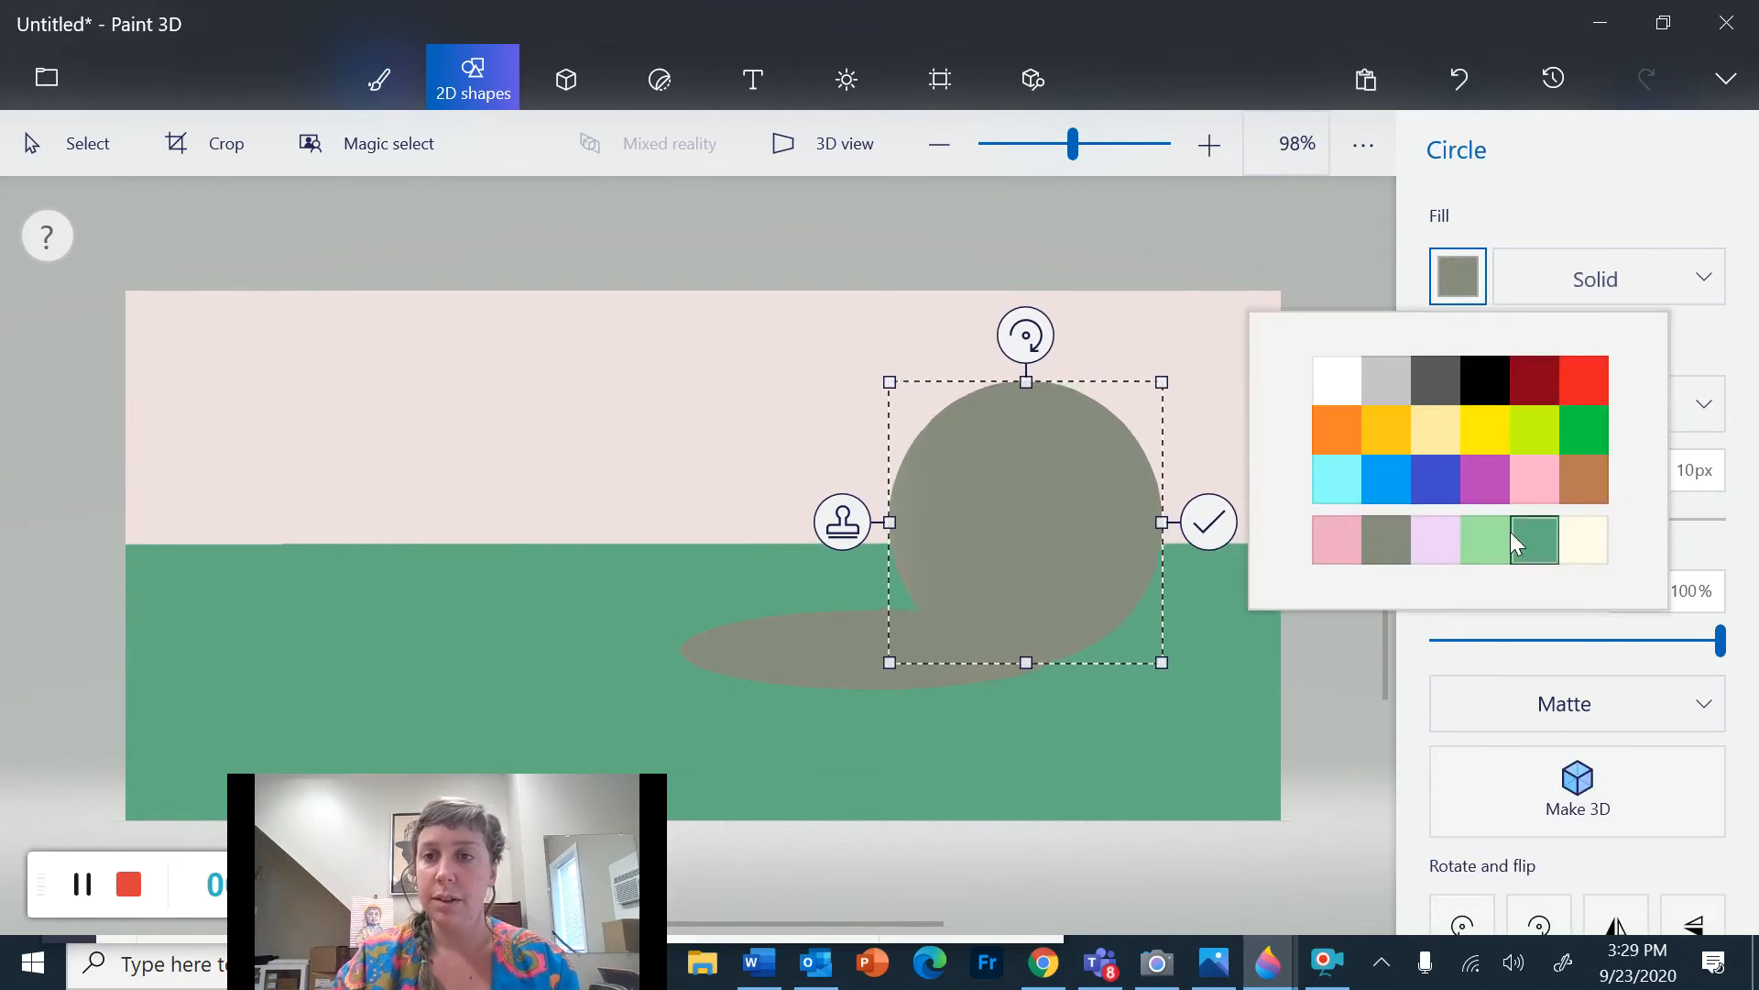
{"action": "left_click", "coordinate": [1576, 539]}
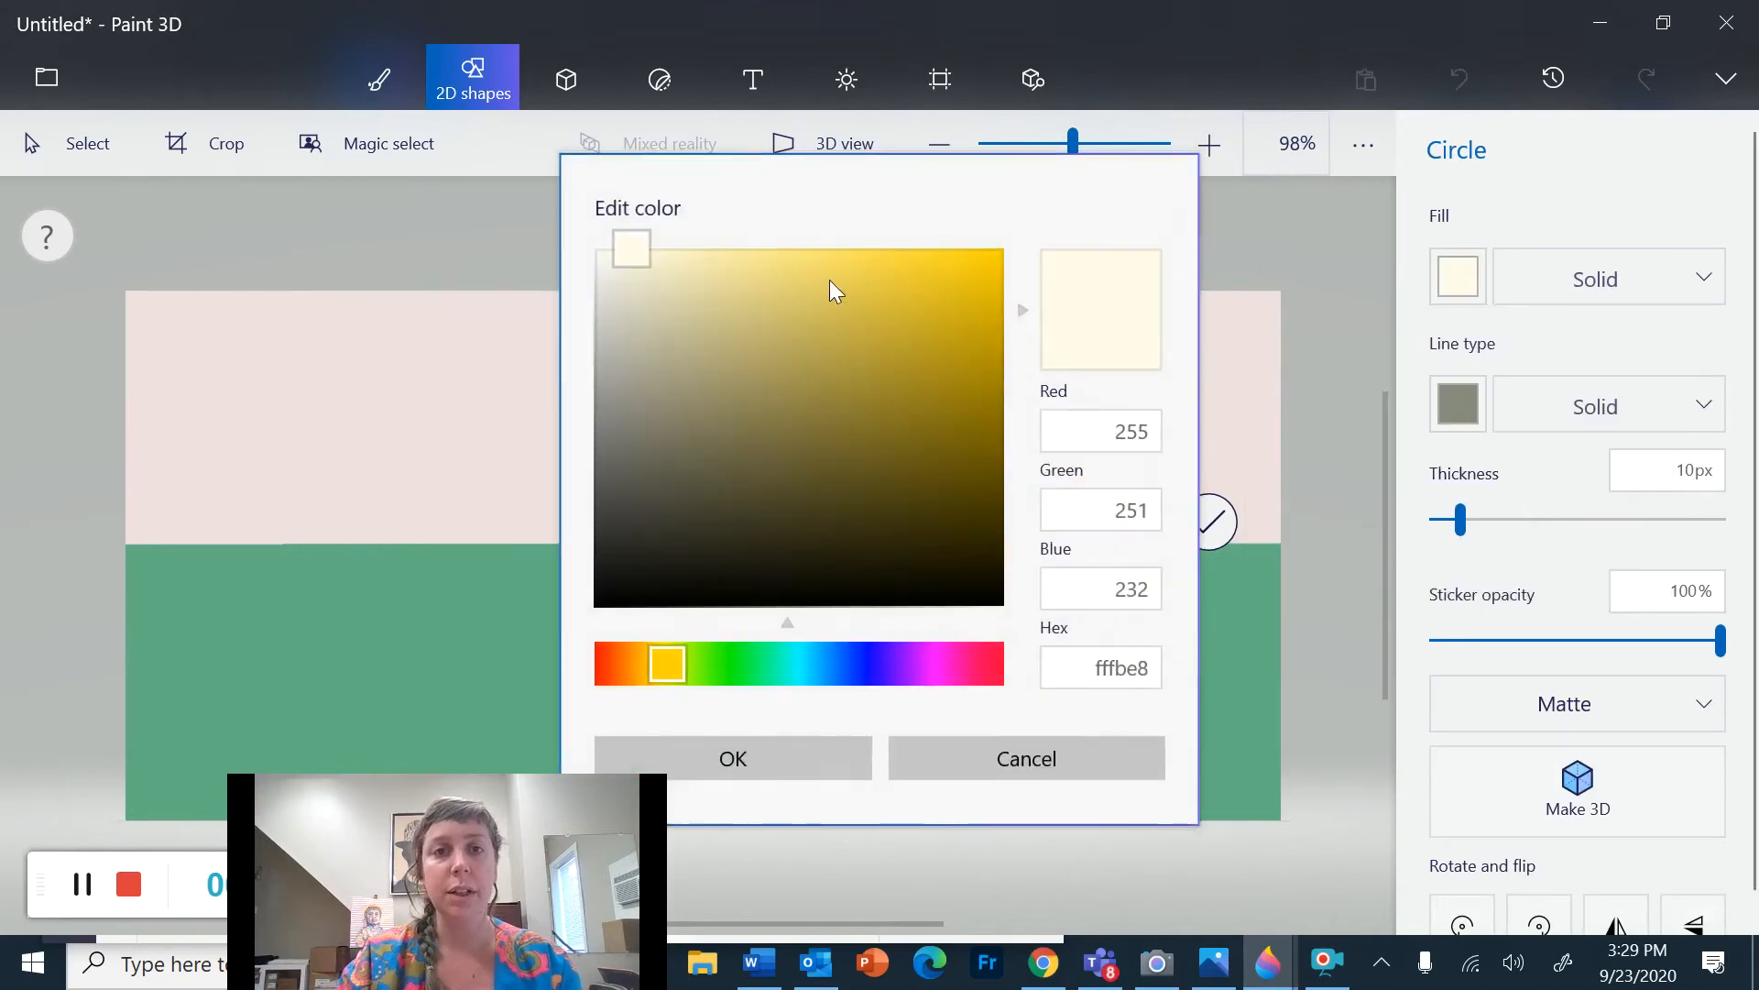
{"action": "left_click_drag", "start_coordinate": [652, 253], "coordinate": [870, 273]}
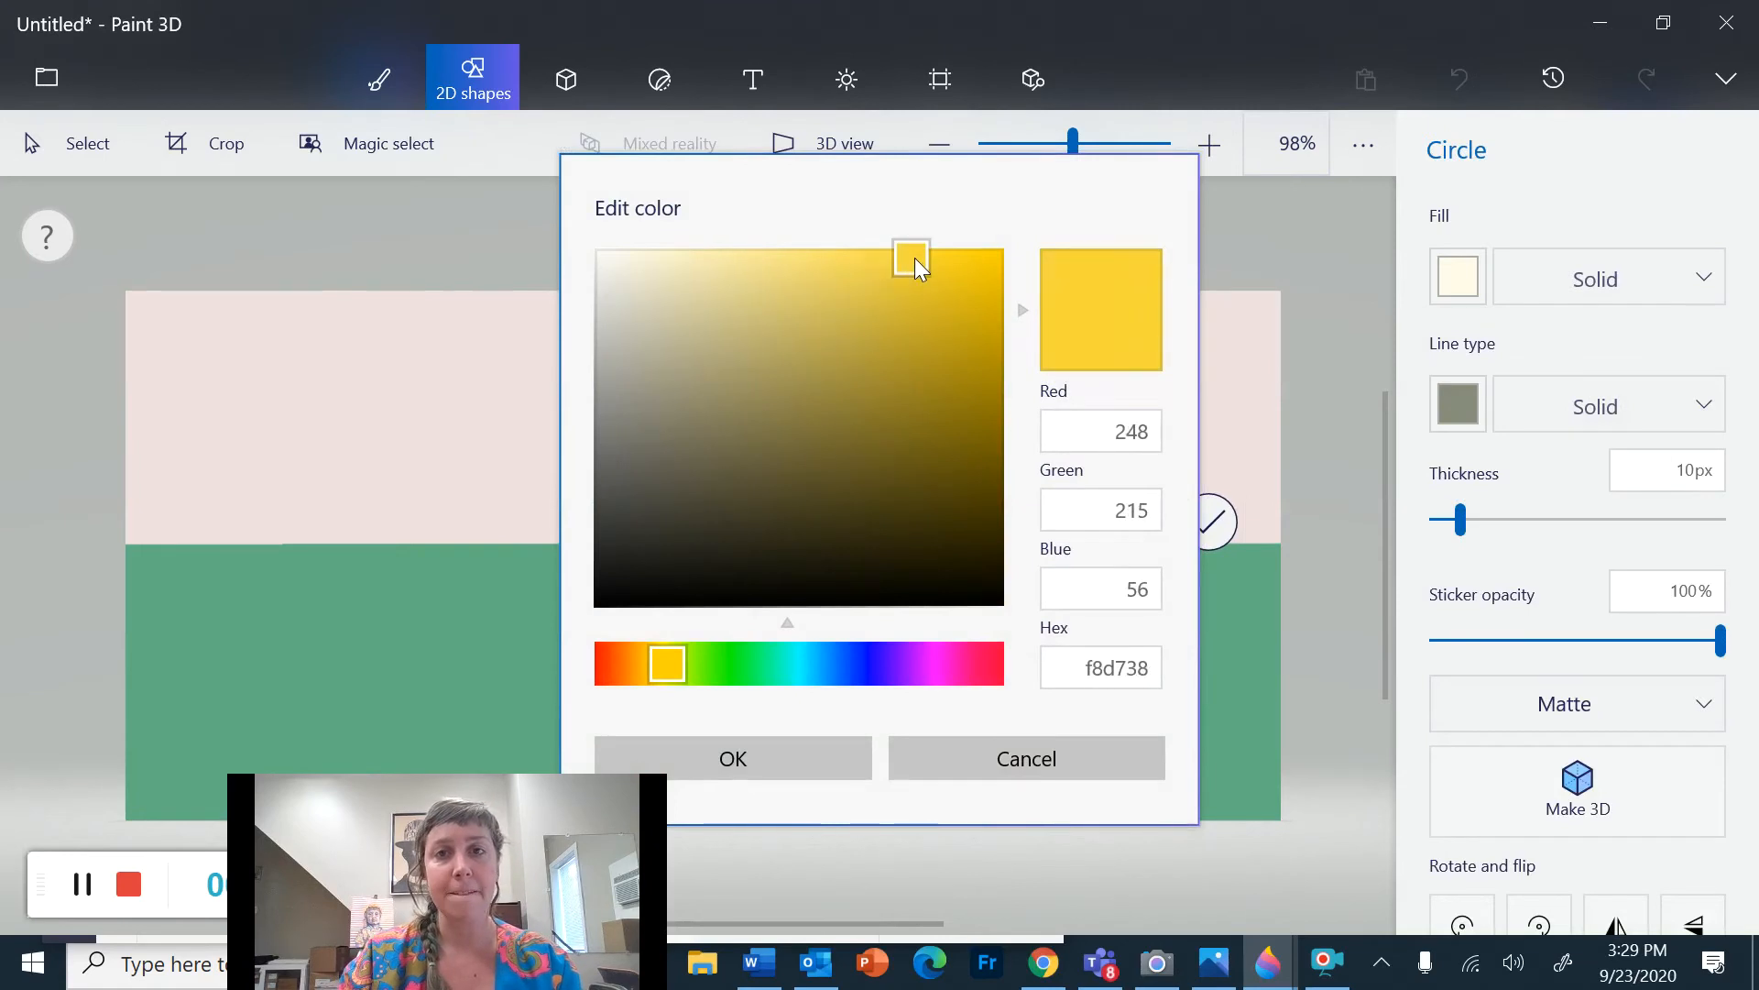
{"action": "left_click", "coordinate": [718, 757]}
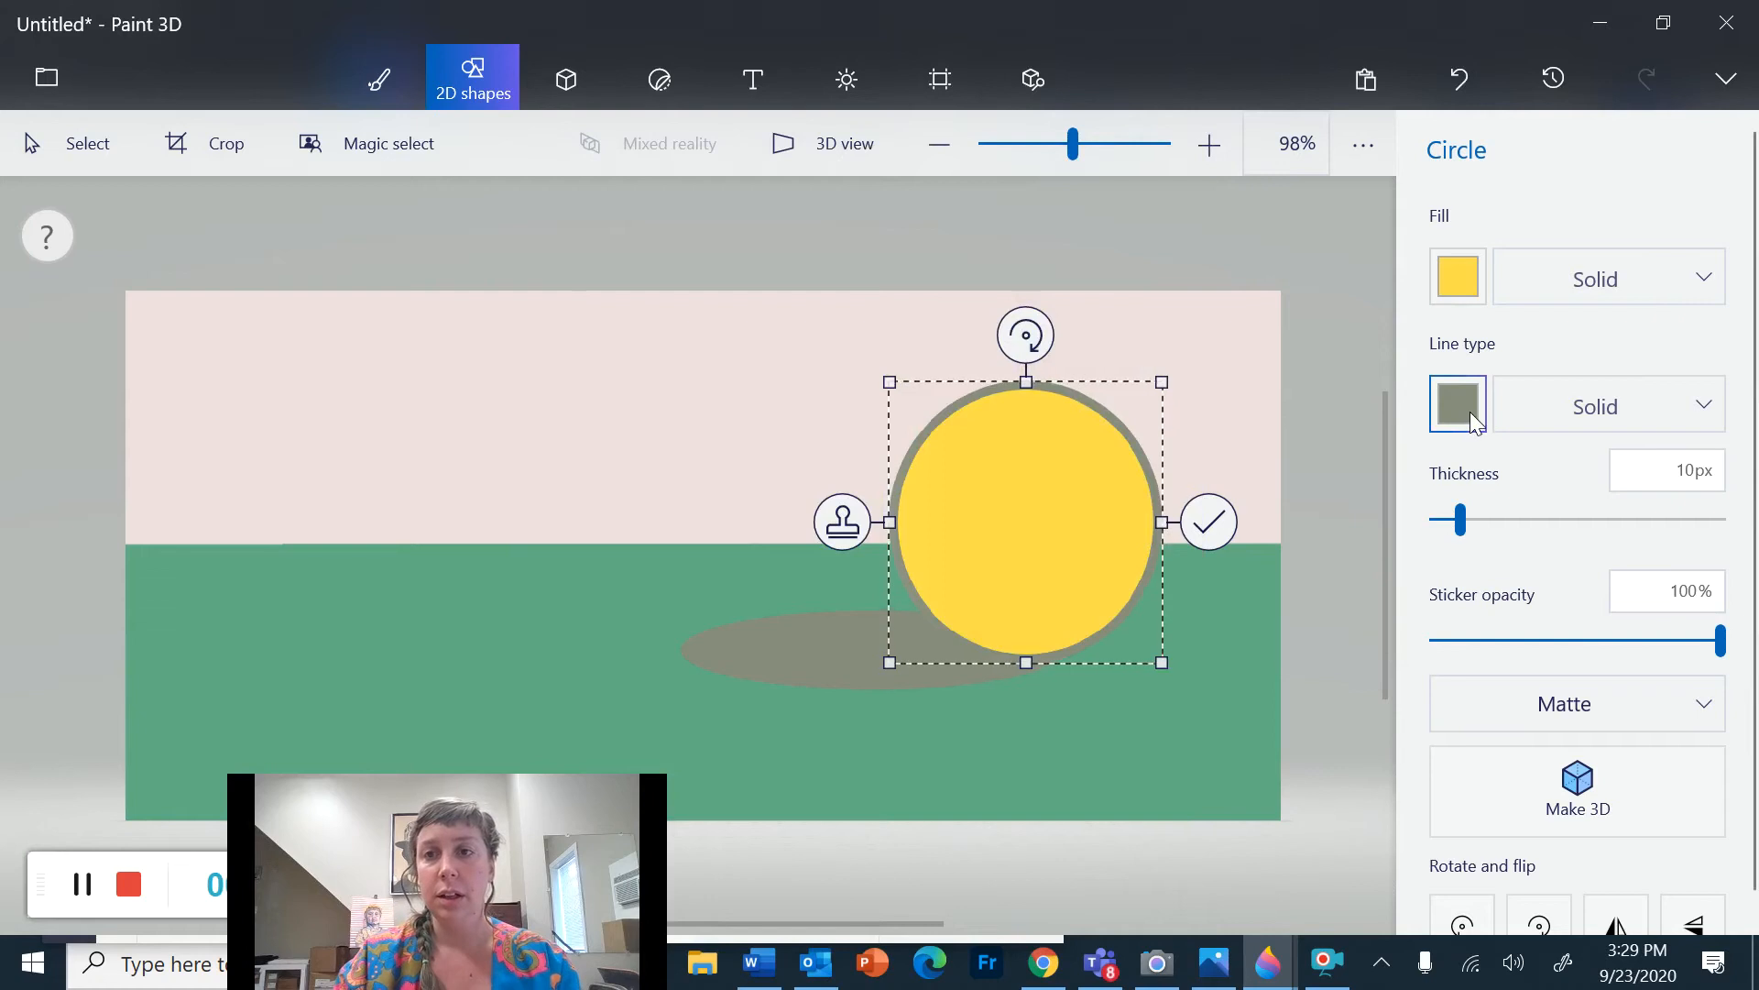
Remove the circle's outline, shift the circle slightly left over the ellipse, and commit it
{"action": "left_click", "coordinate": [1582, 408]}
{"action": "left_click", "coordinate": [1573, 359]}
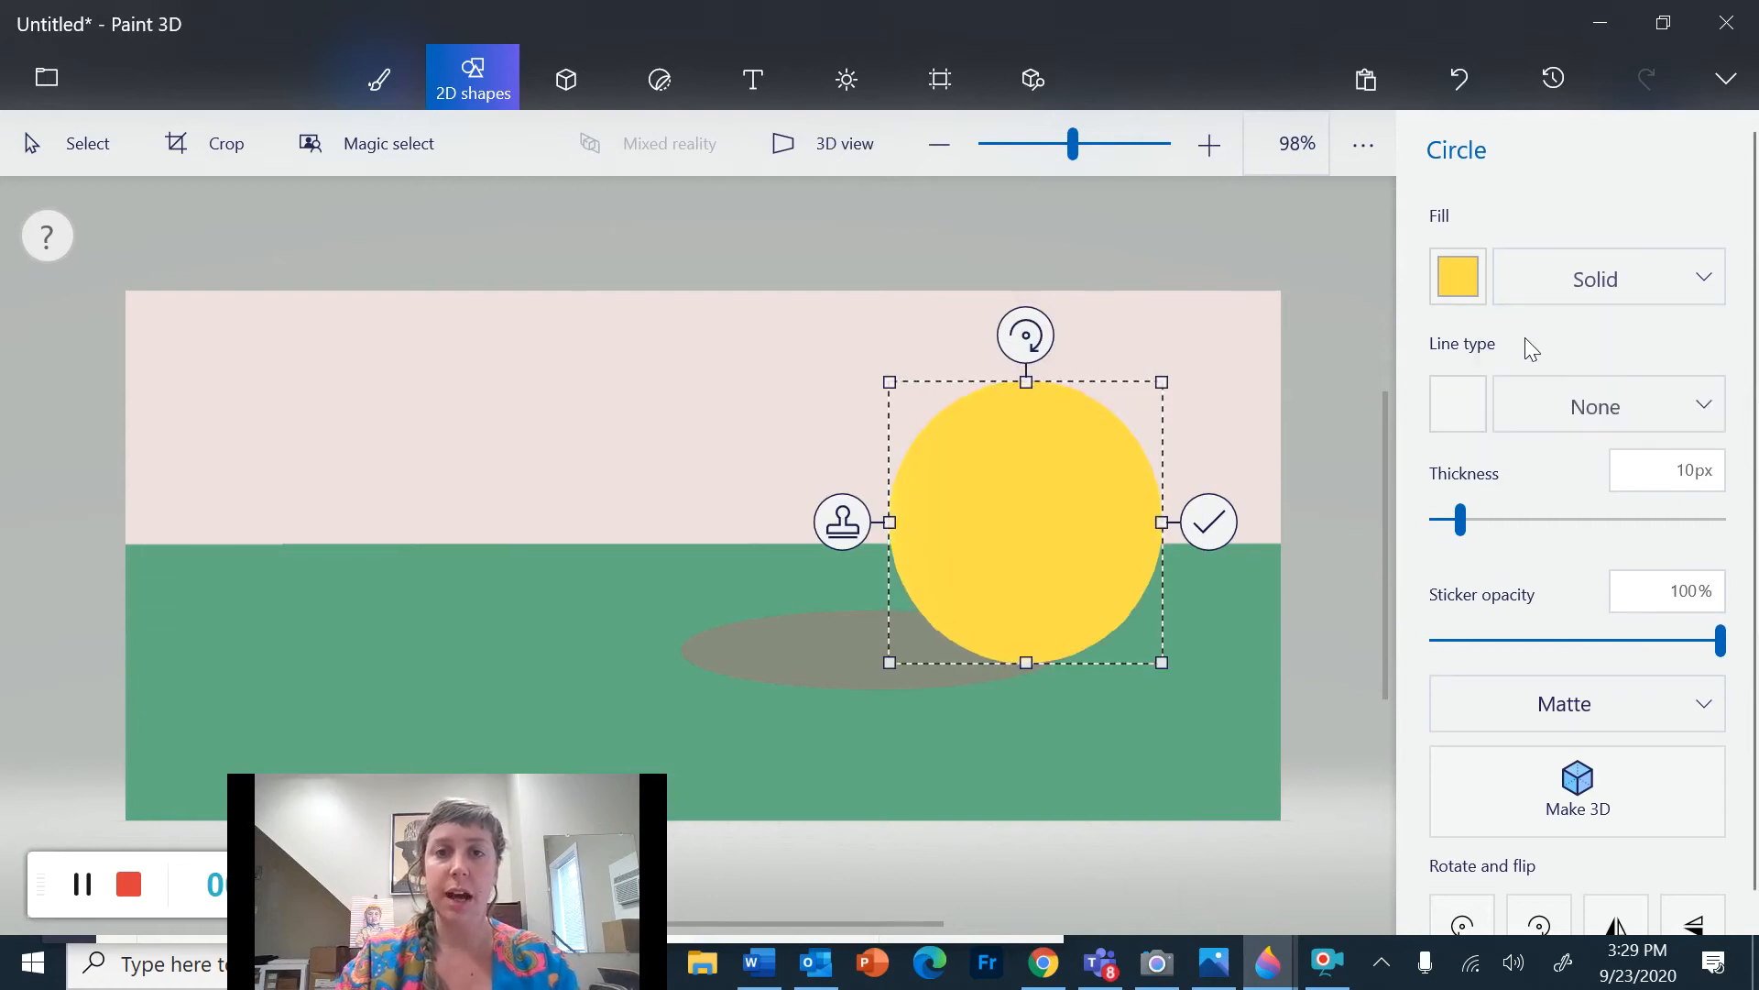
{"action": "left_click_drag", "start_coordinate": [1095, 562], "coordinate": [1014, 576]}
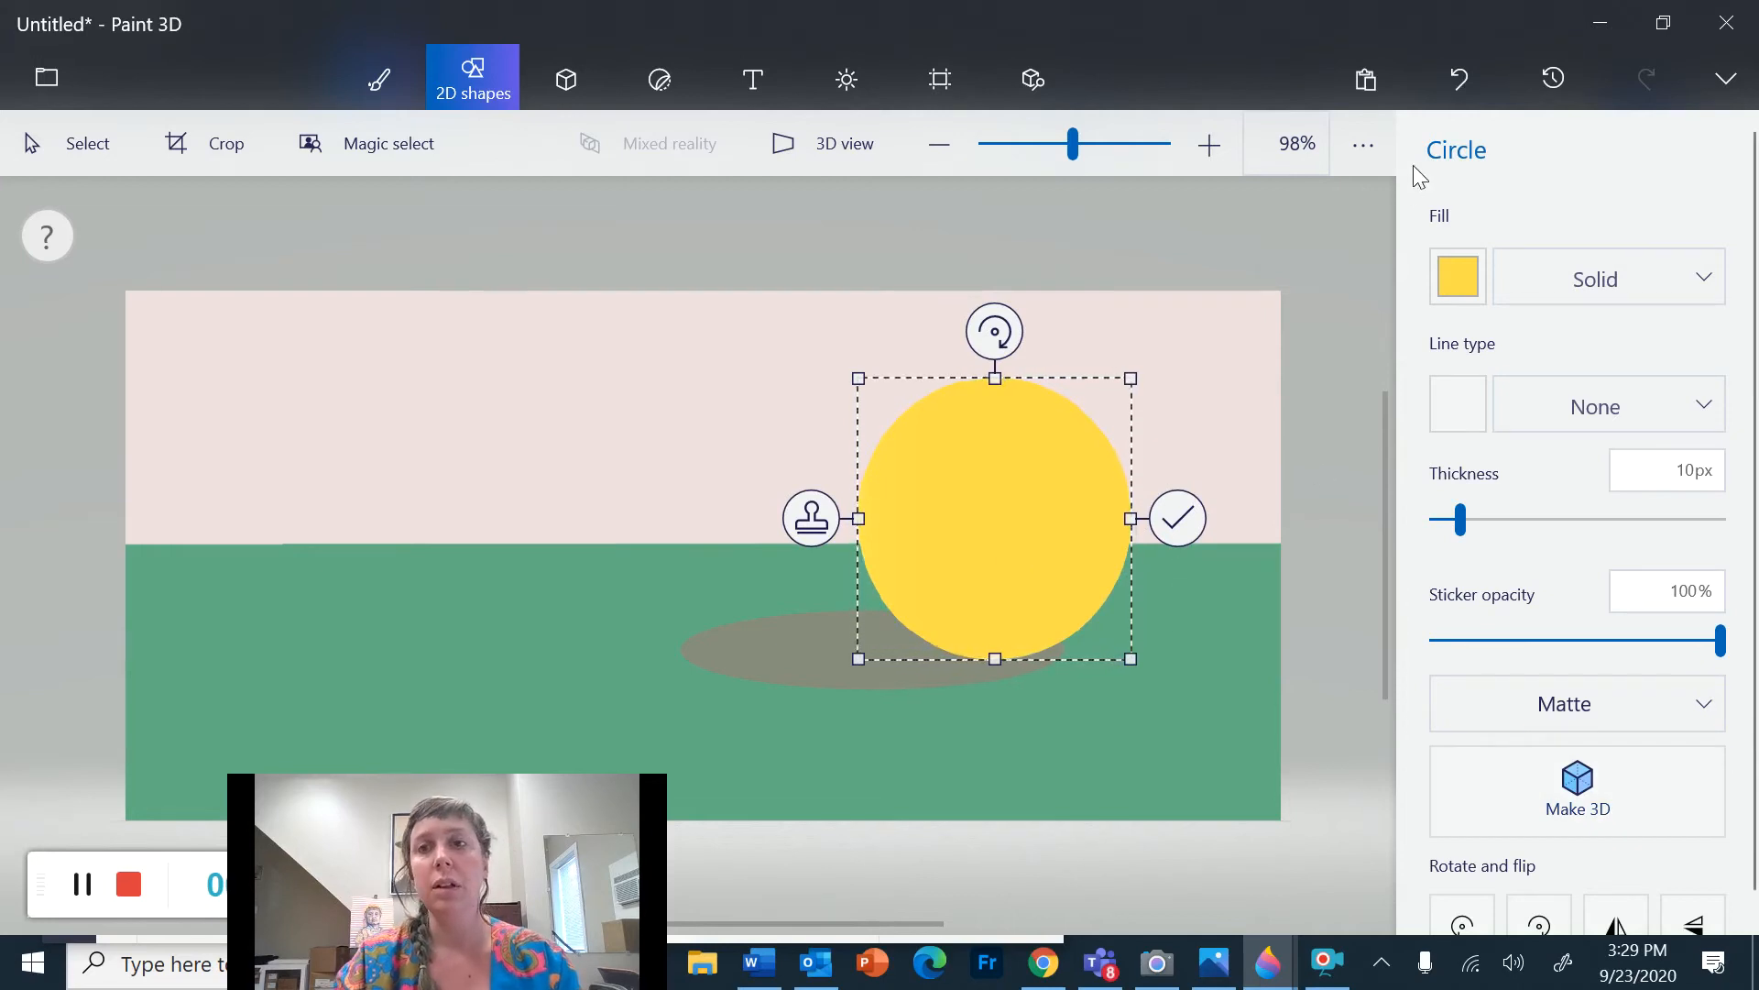
{"action": "left_click", "coordinate": [1162, 508]}
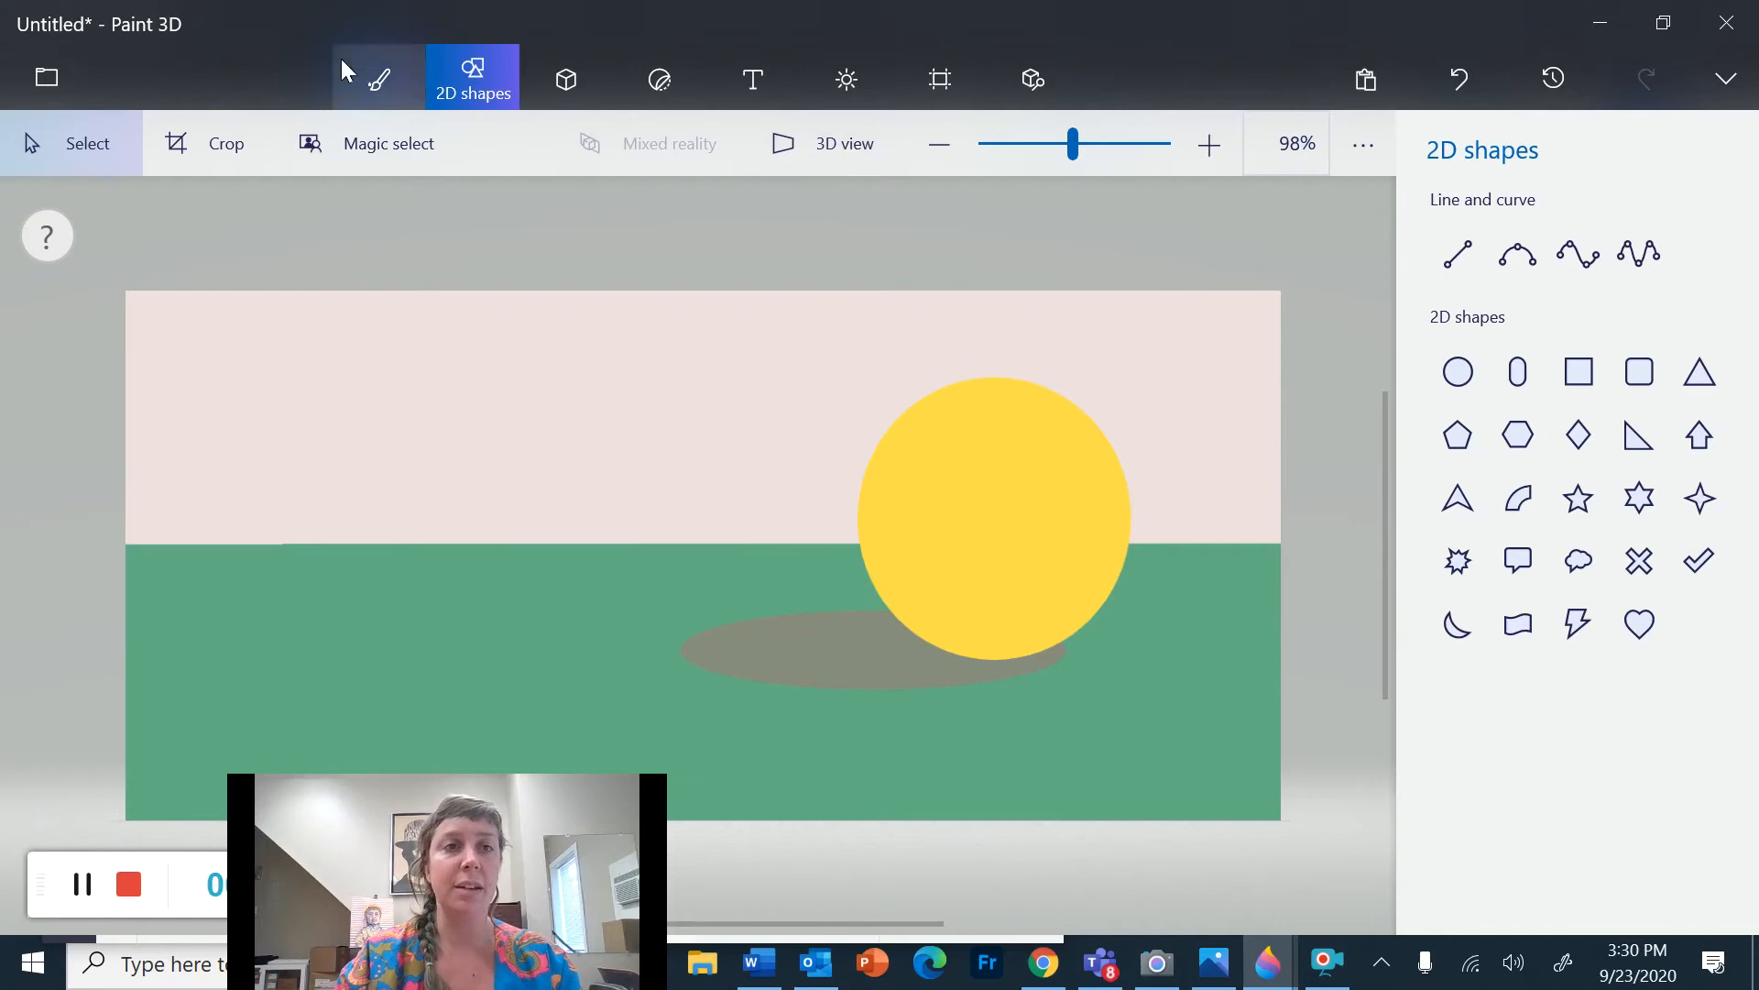
Compare the Watercolor and Spray can brushes and their settings
{"action": "left_click", "coordinate": [387, 91]}
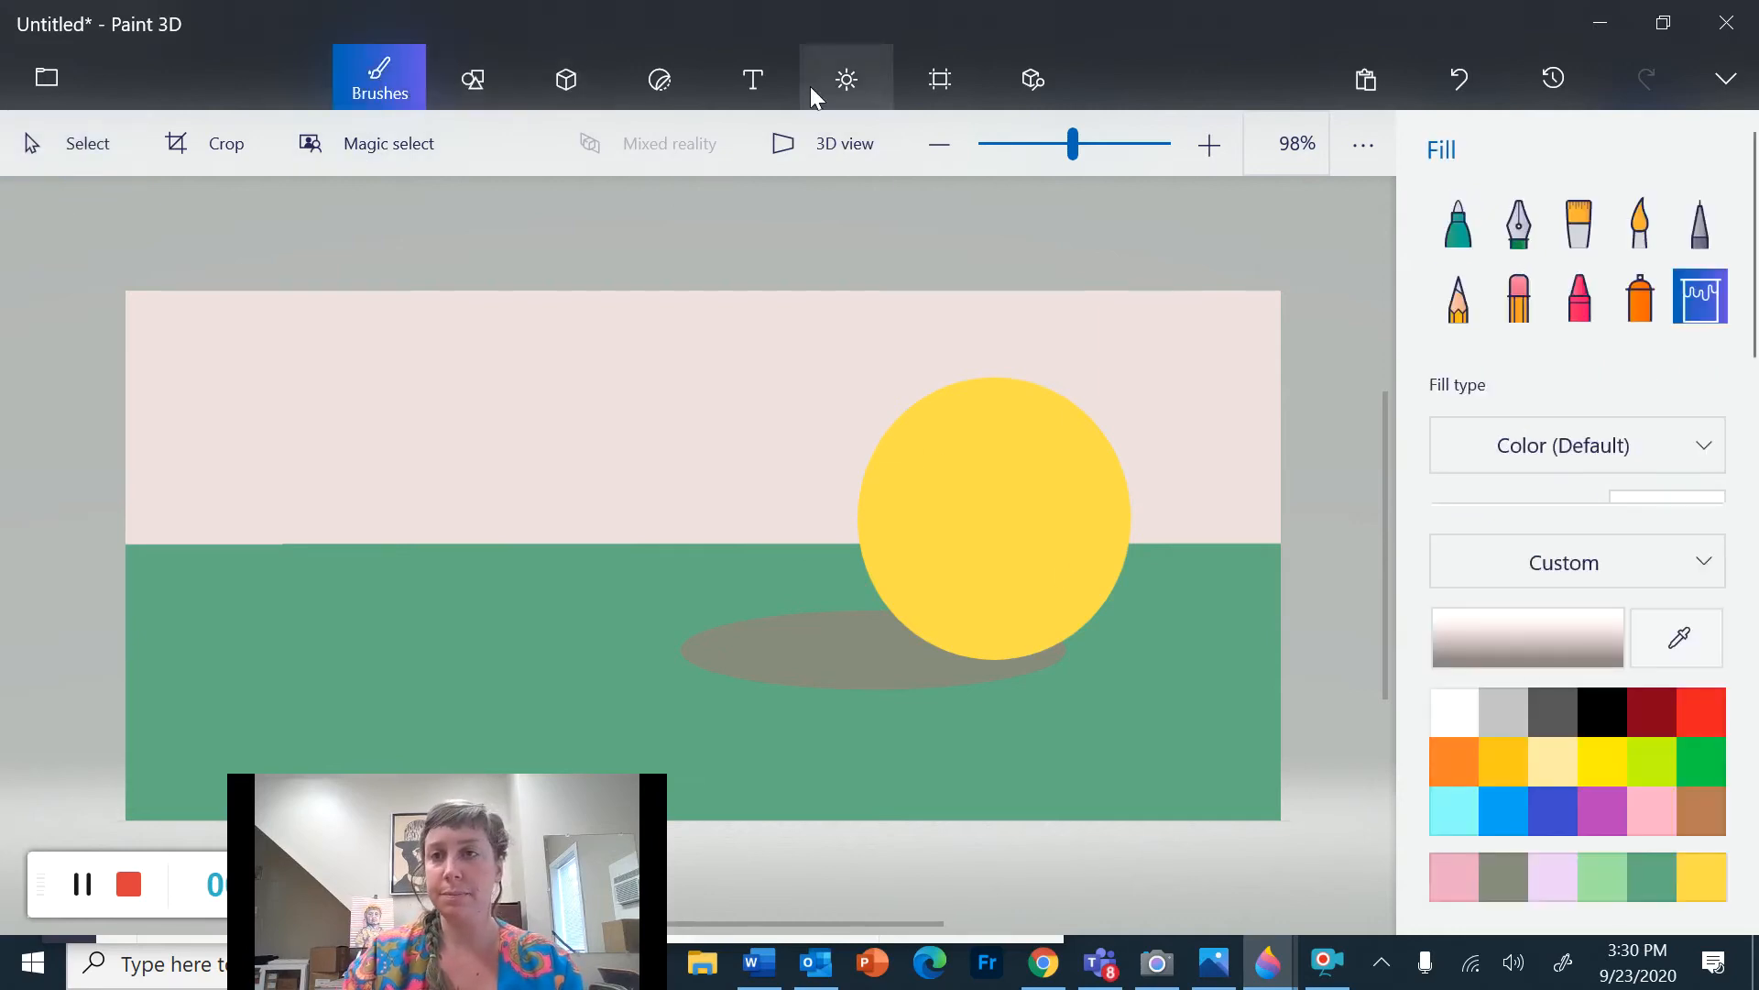
{"action": "left_click", "coordinate": [1644, 224]}
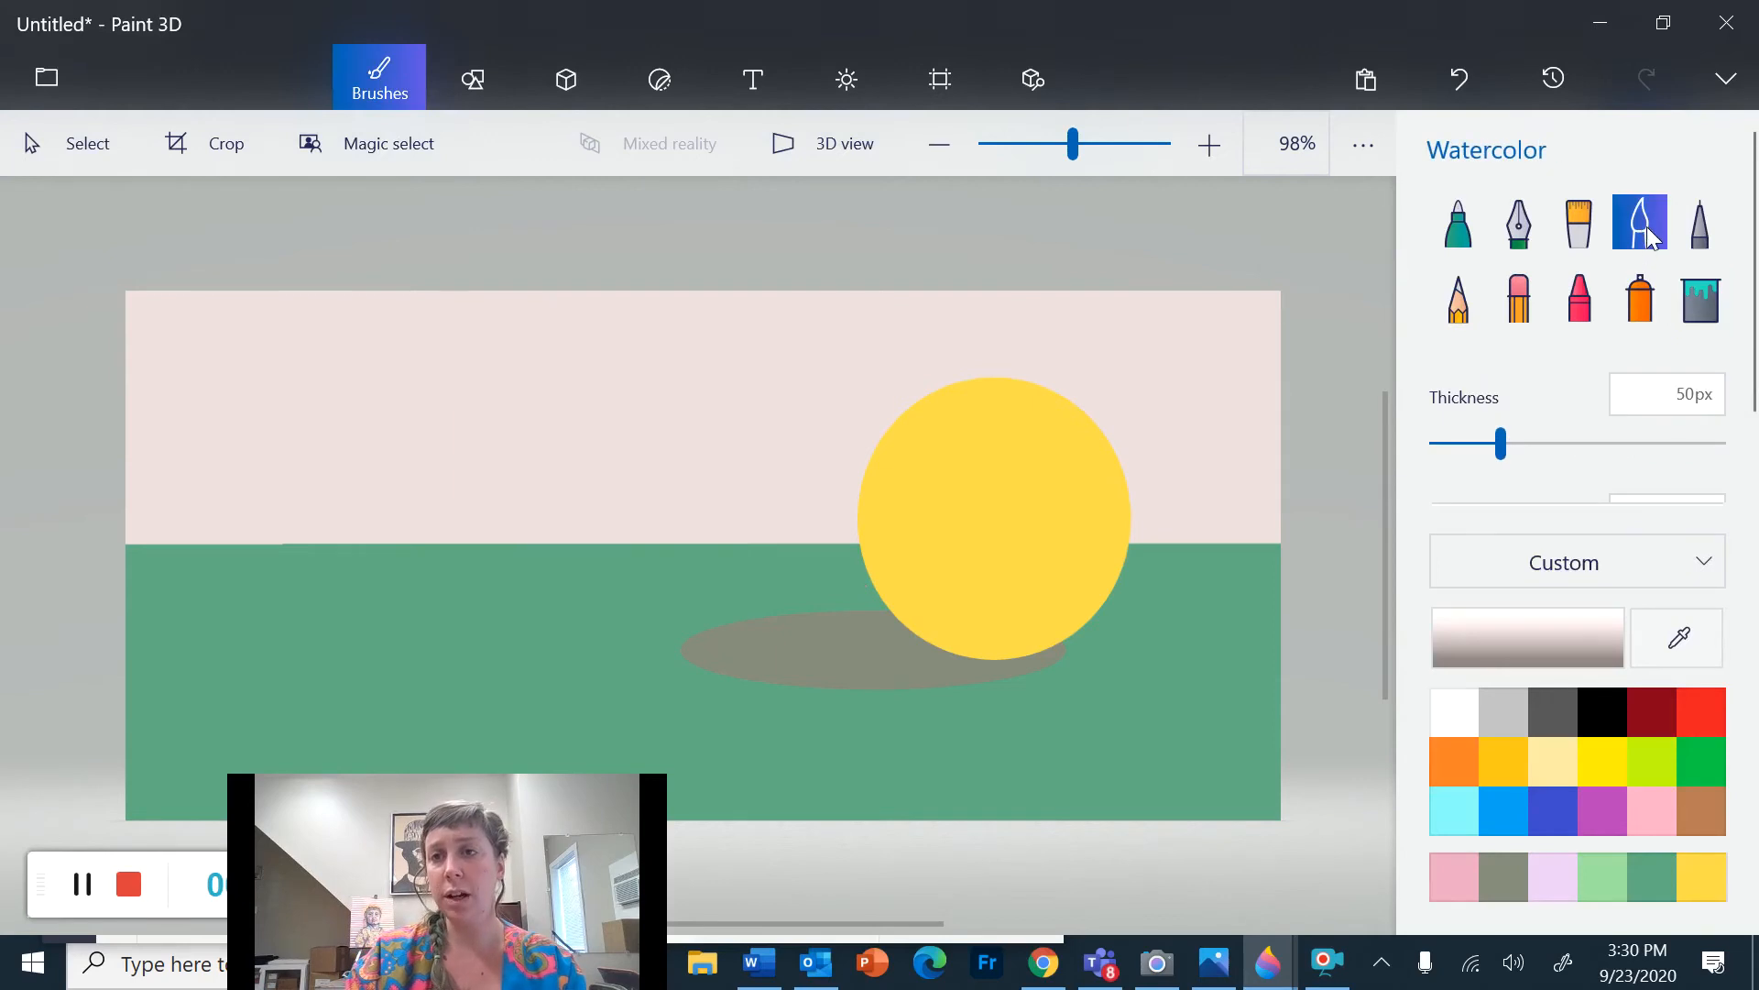
{"action": "left_click", "coordinate": [1638, 289]}
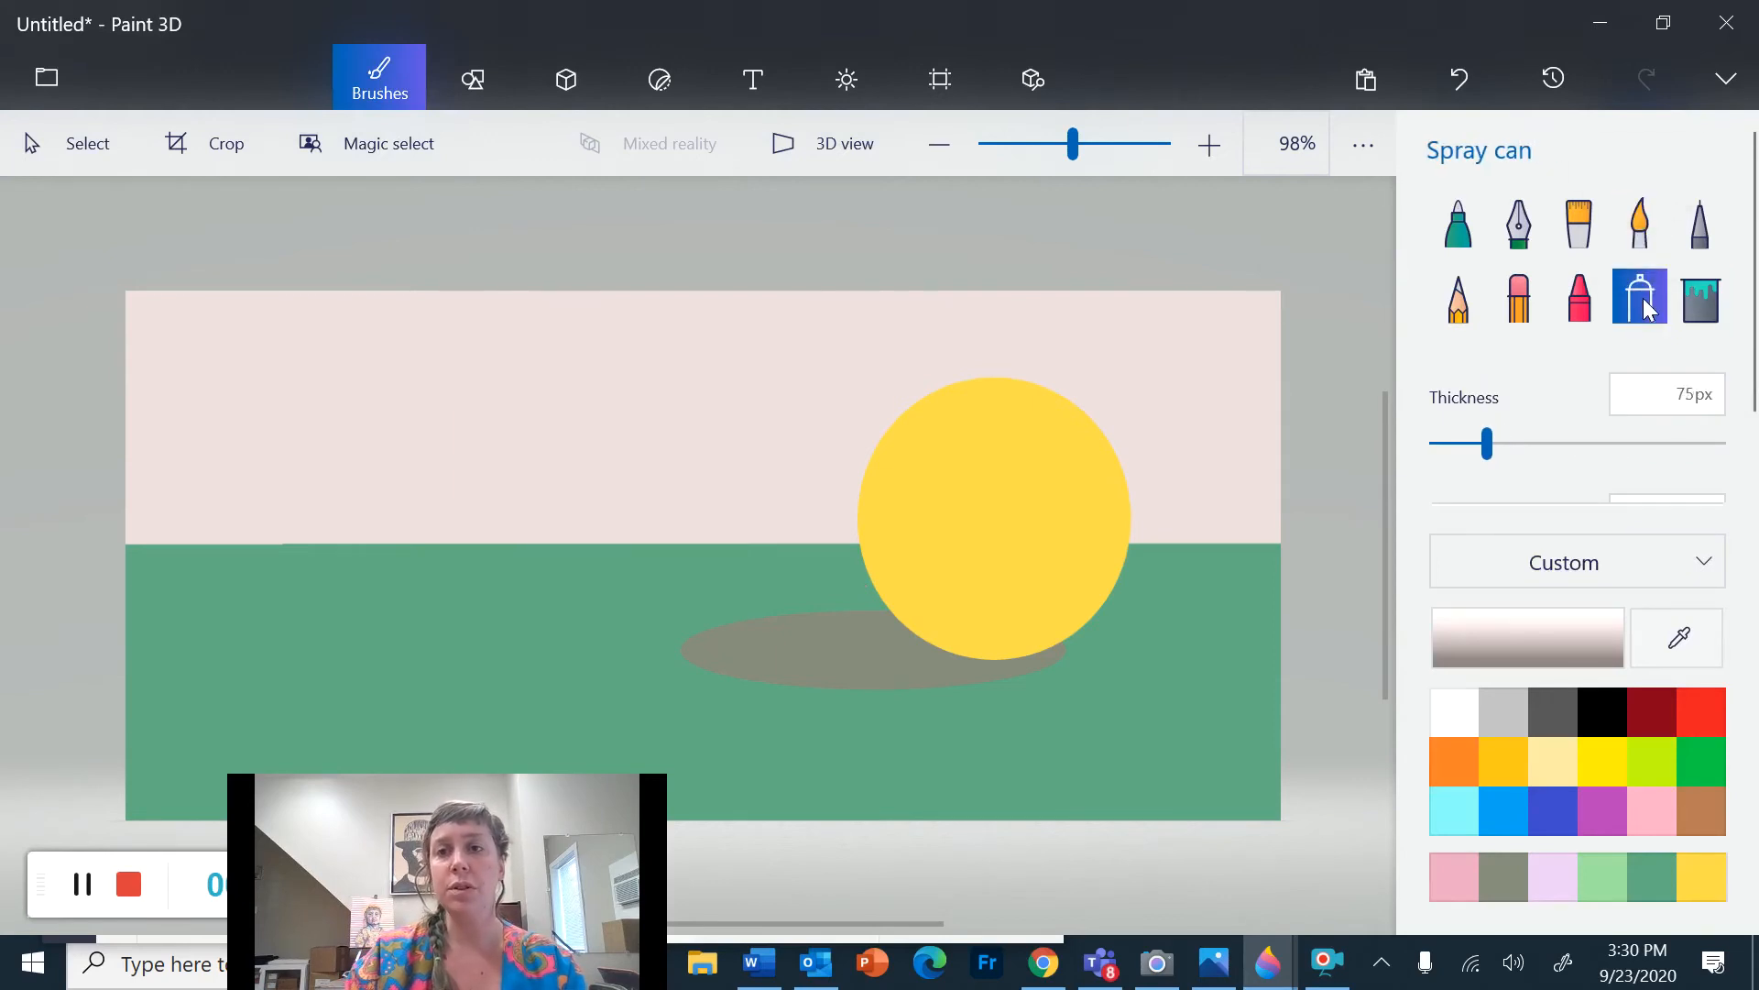
{"action": "left_click", "coordinate": [1642, 231]}
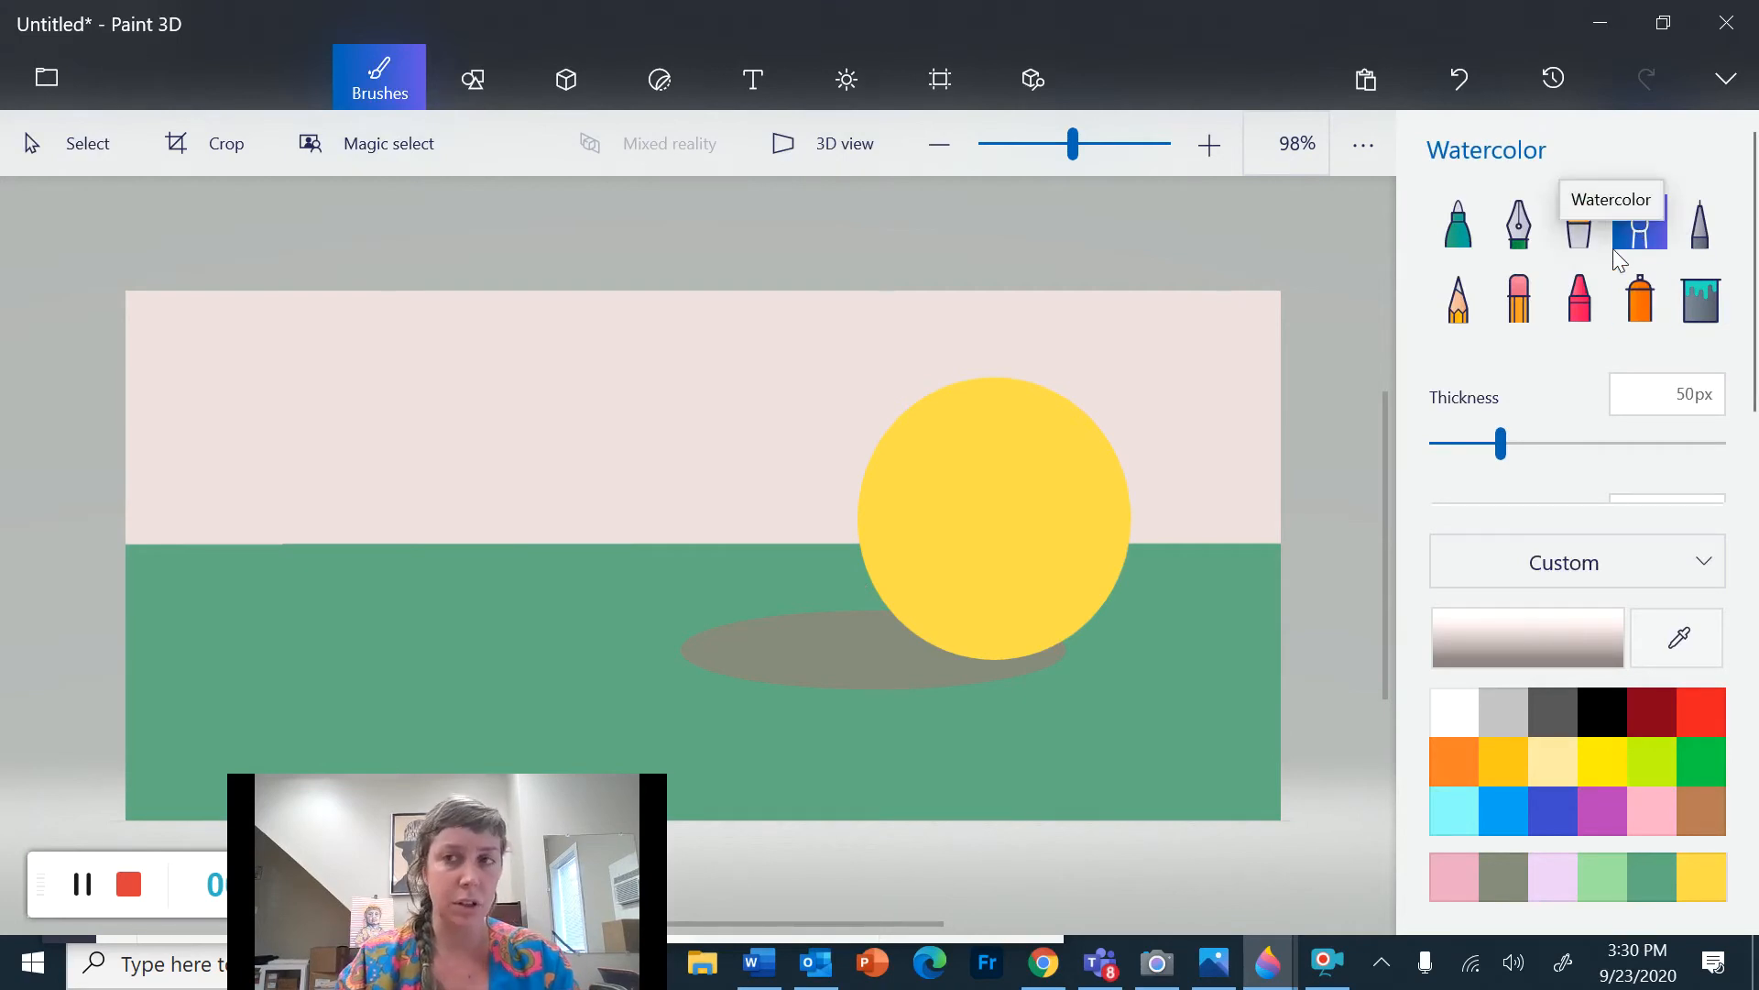
{"action": "left_click", "coordinate": [1645, 293]}
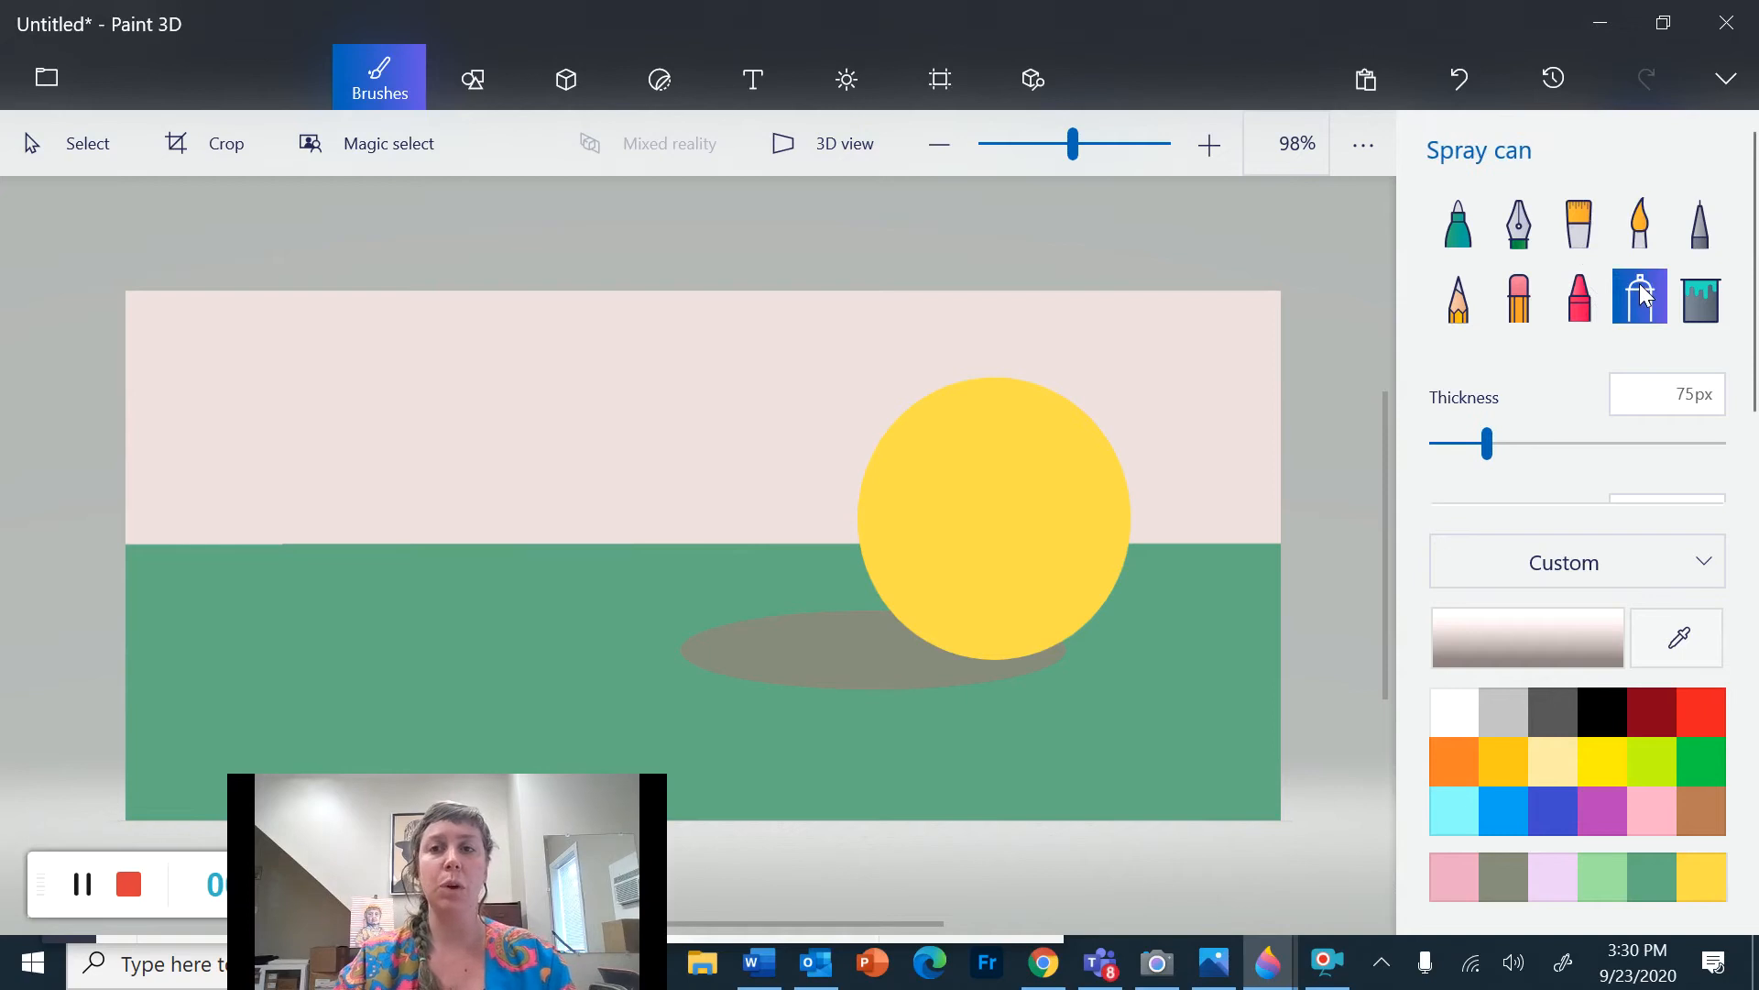
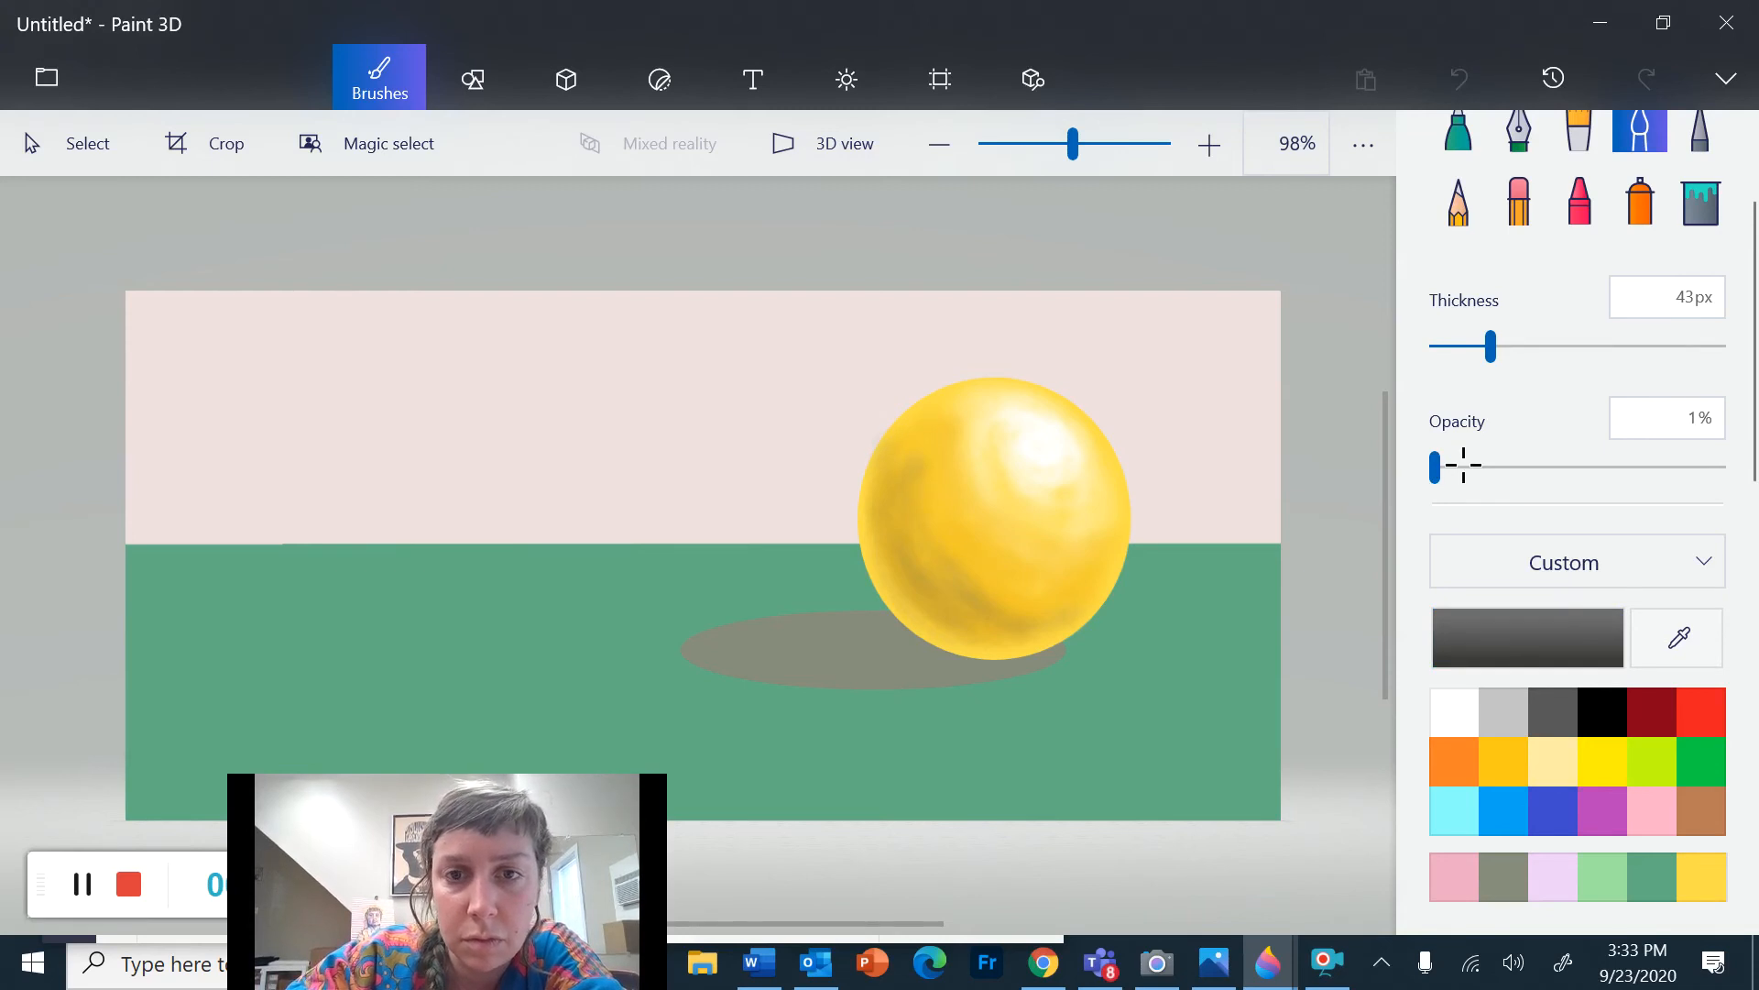
Shade the ball's left side with dark grey watercolor at 76 px and 1% opacity, and darken its lower edge at 20 px and 14%
{"action": "left_click", "coordinate": [1539, 347]}
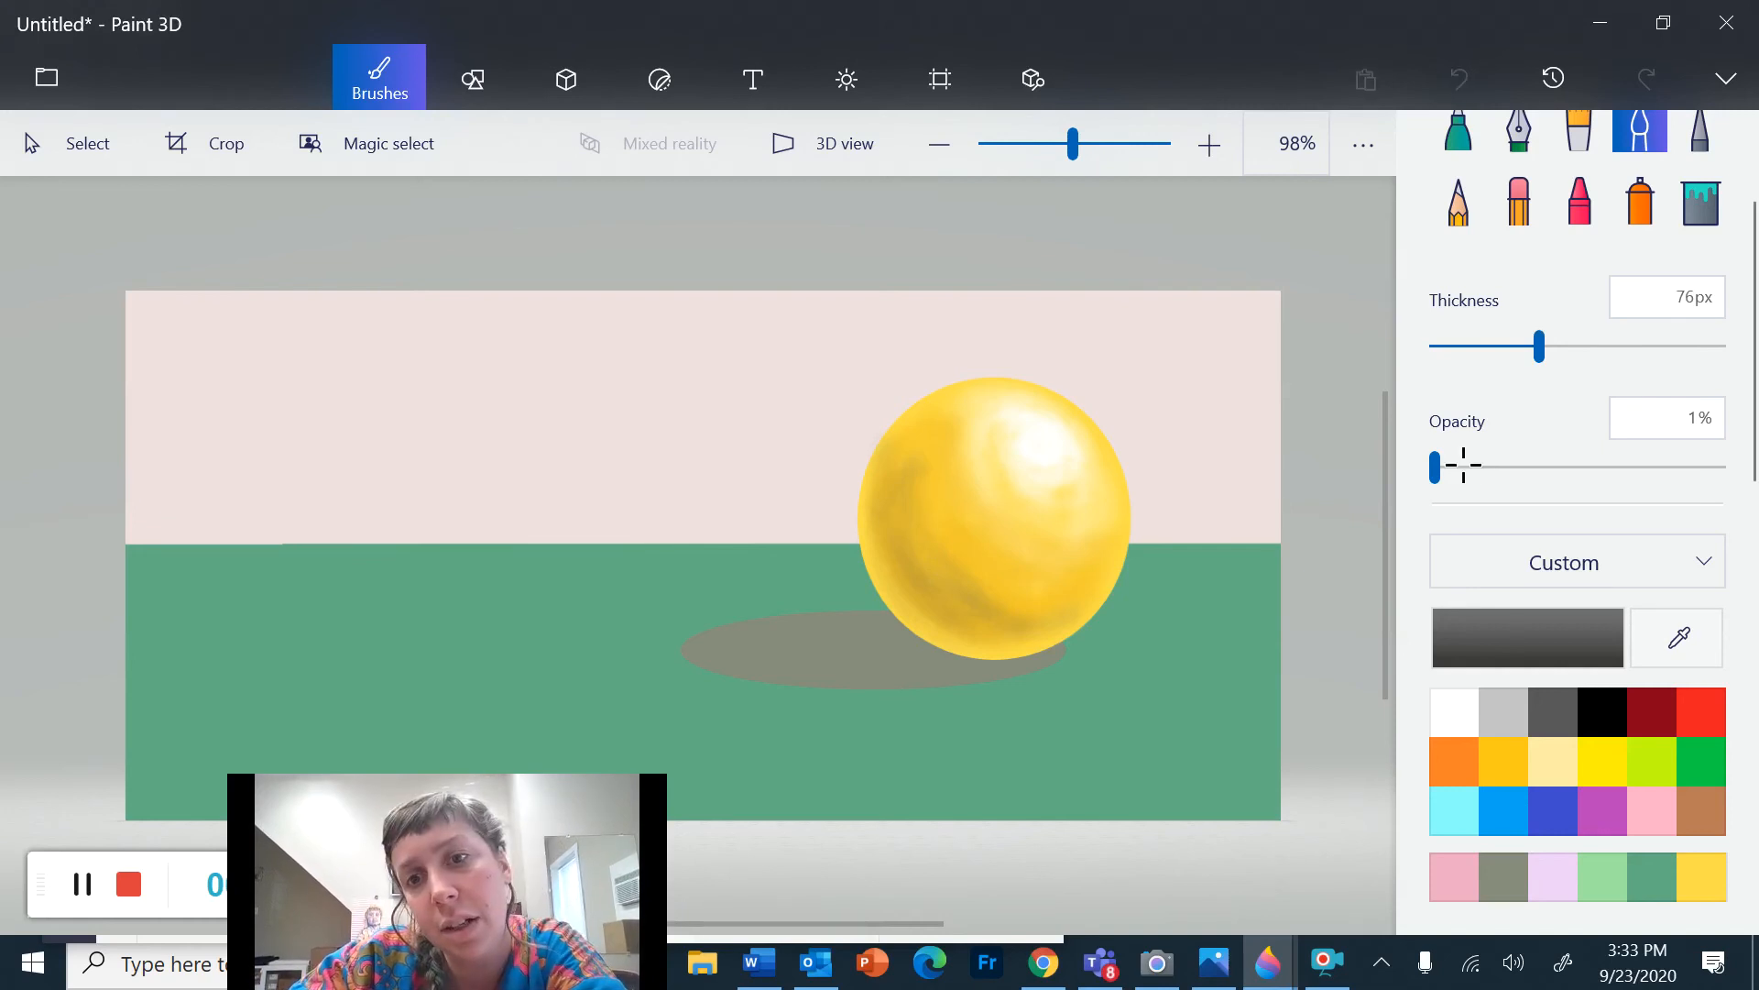
{"action": "left_click_drag", "start_coordinate": [922, 489], "coordinate": [927, 500]}
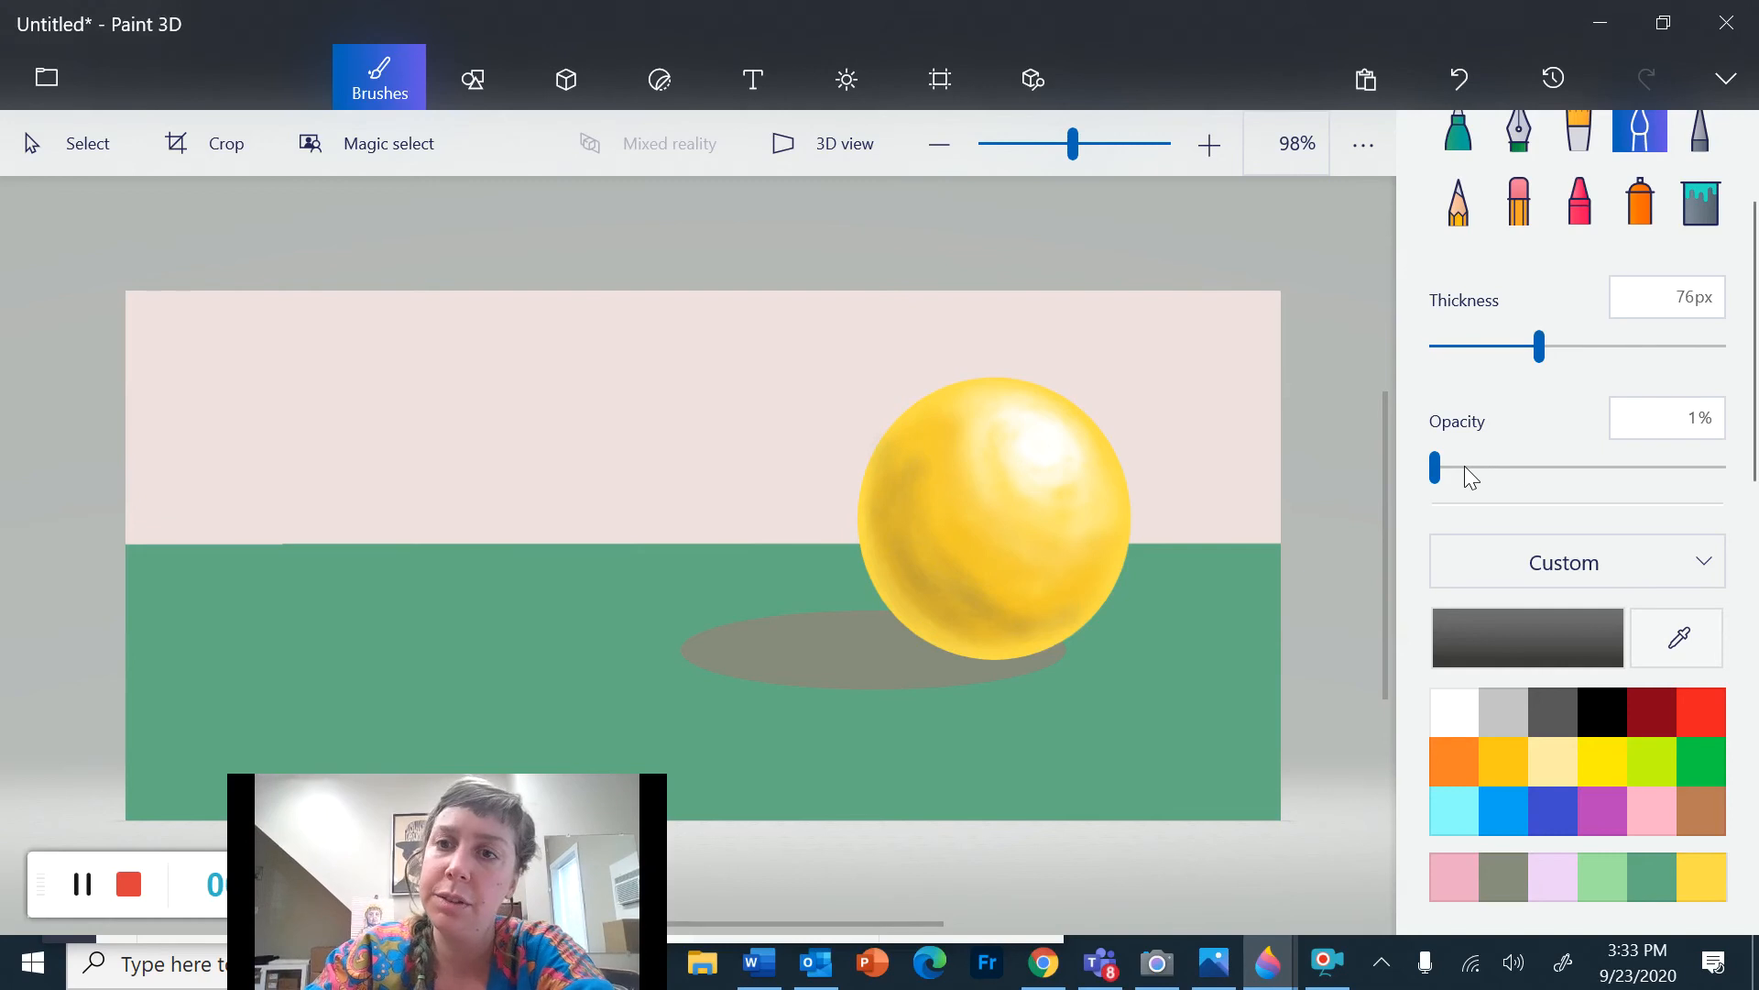
{"action": "left_click", "coordinate": [1457, 346]}
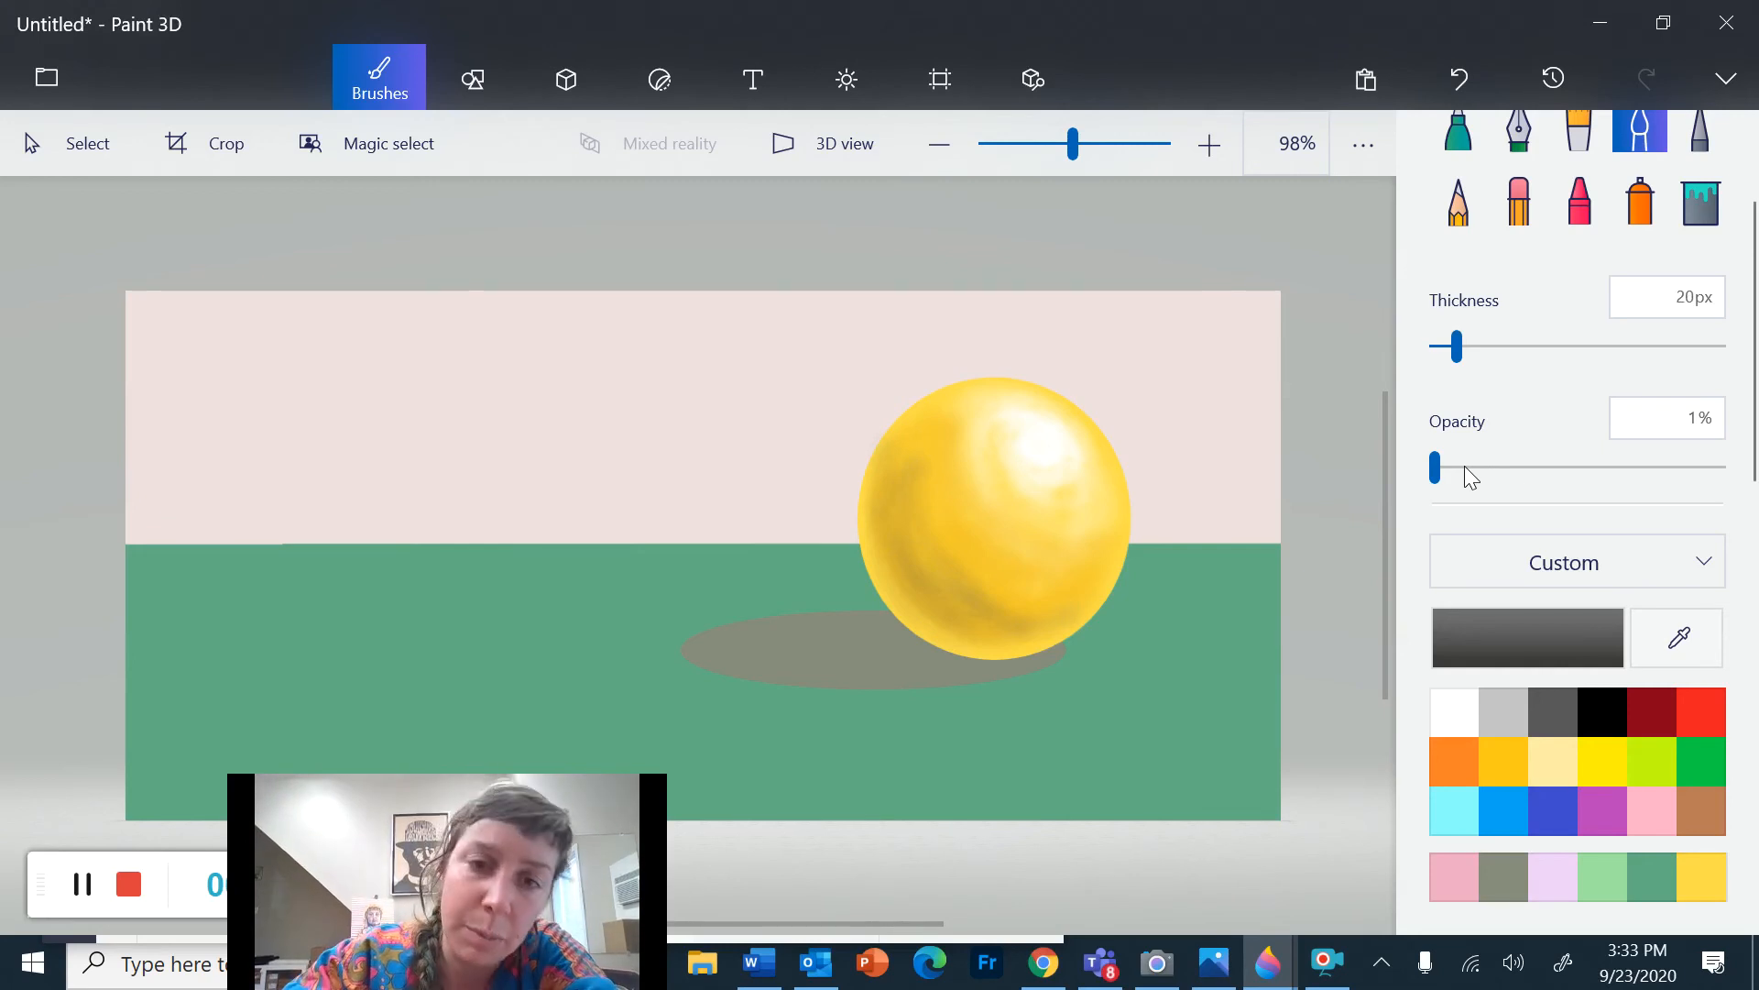
{"action": "left_click", "coordinate": [1464, 467]}
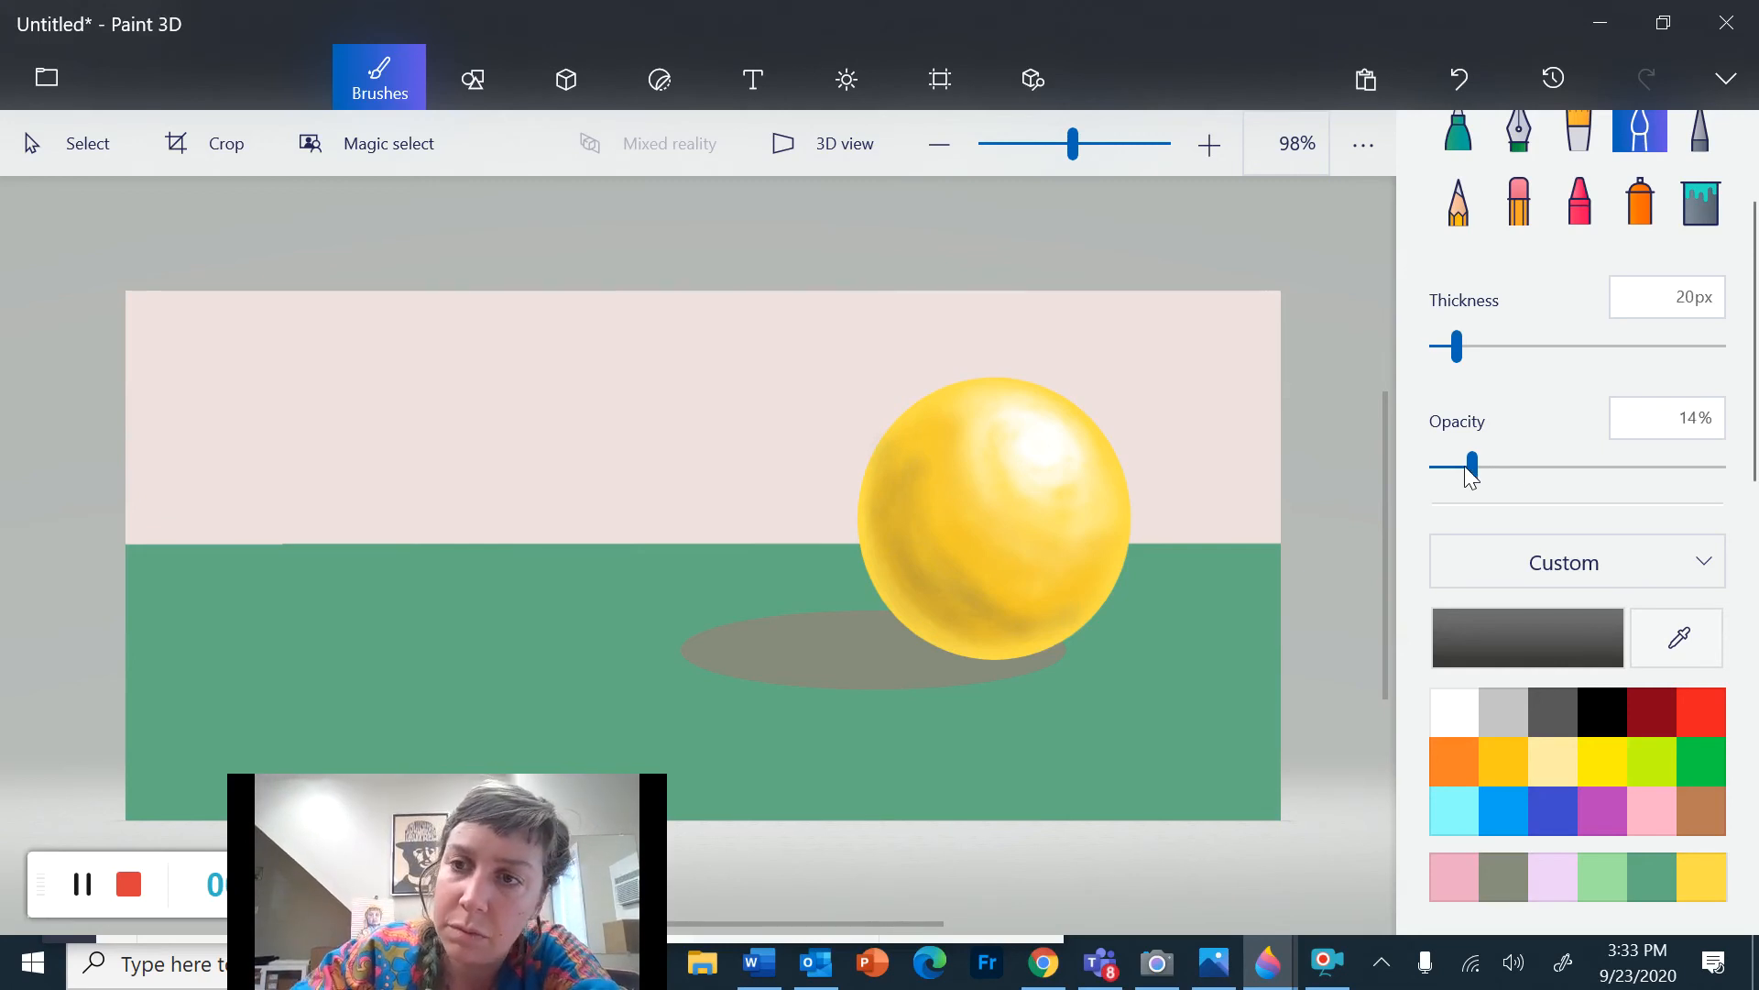
{"action": "mouse_move", "coordinate": [917, 622]}
{"action": "left_mouse_down"}
{"action": "mouse_move", "coordinate": [896, 595]}
{"action": "mouse_move", "coordinate": [941, 634]}
{"action": "left_mouse_up"}
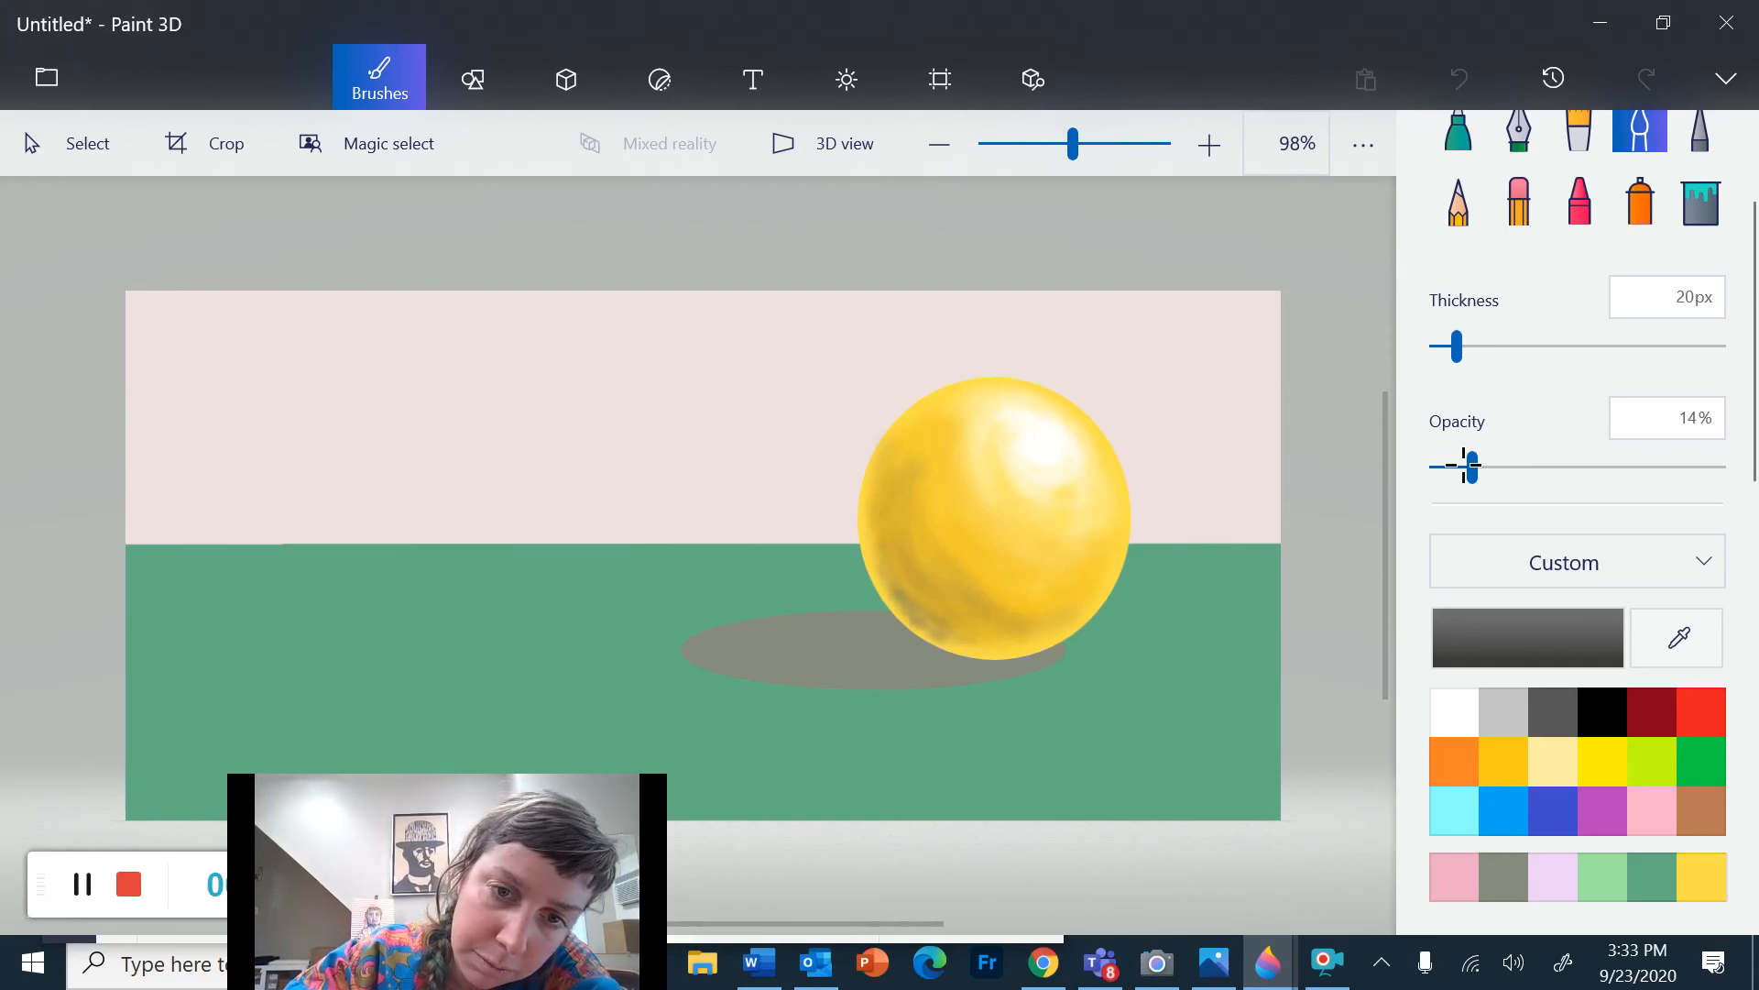
{"action": "left_click_drag", "start_coordinate": [954, 651], "coordinate": [1025, 650]}
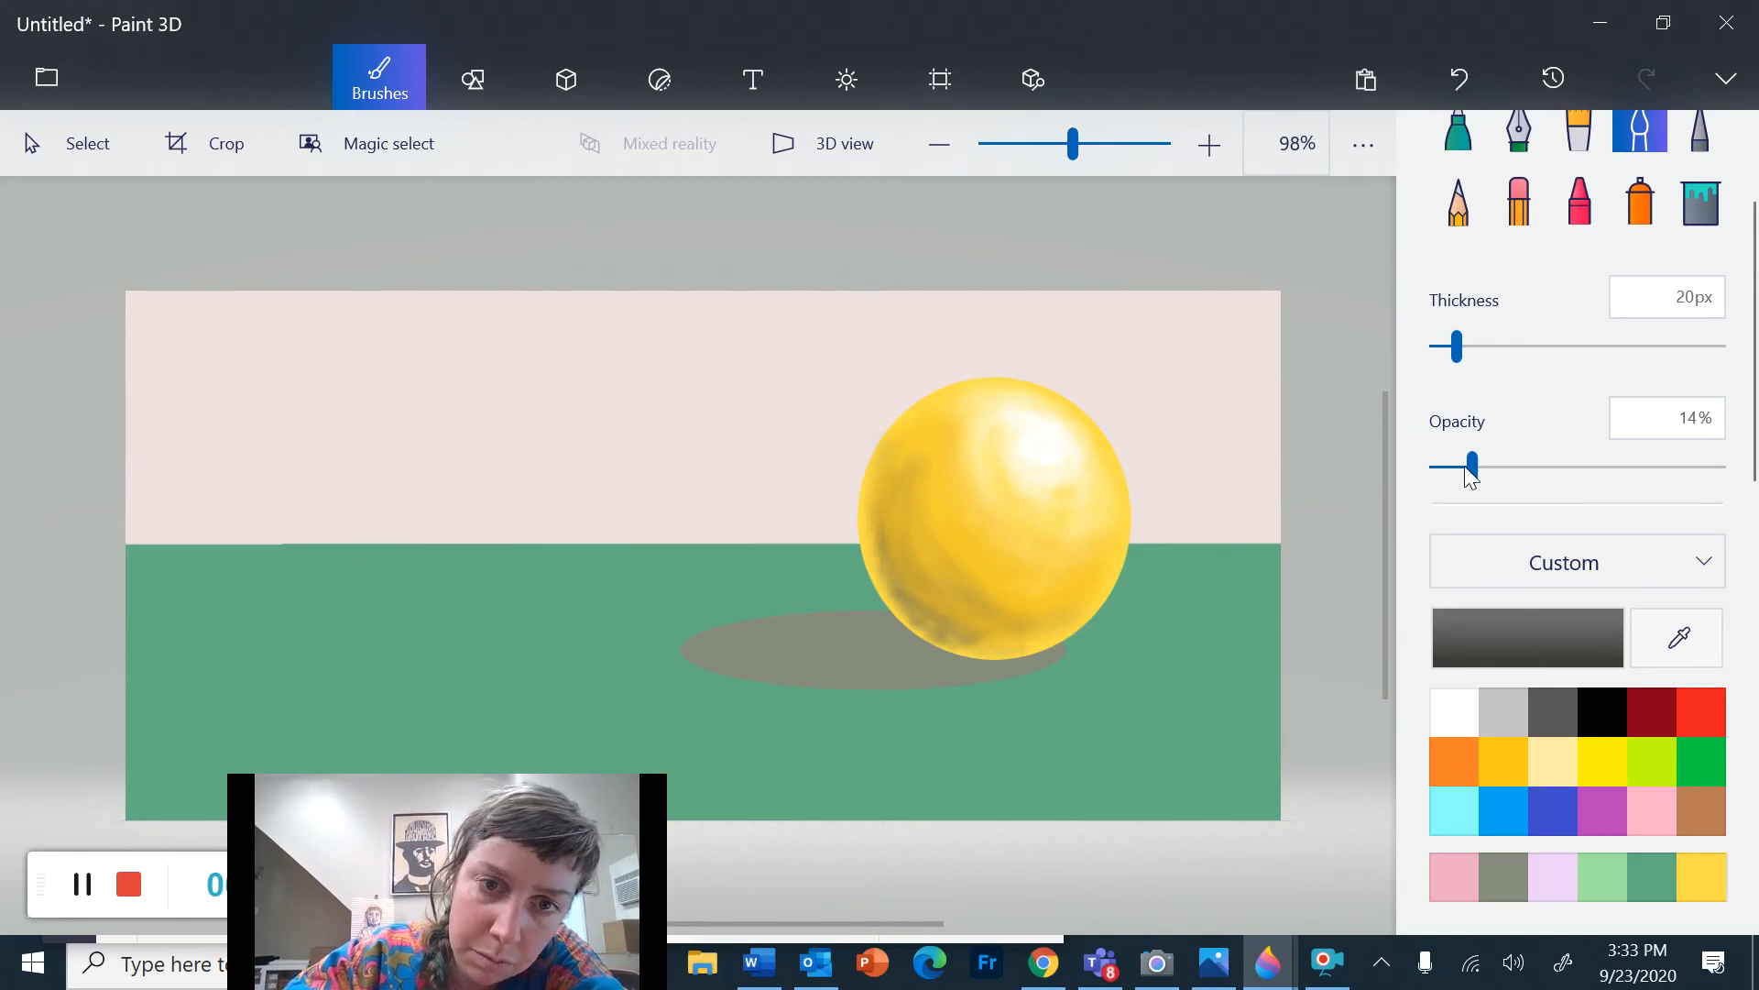
{"action": "left_click", "coordinate": [989, 648]}
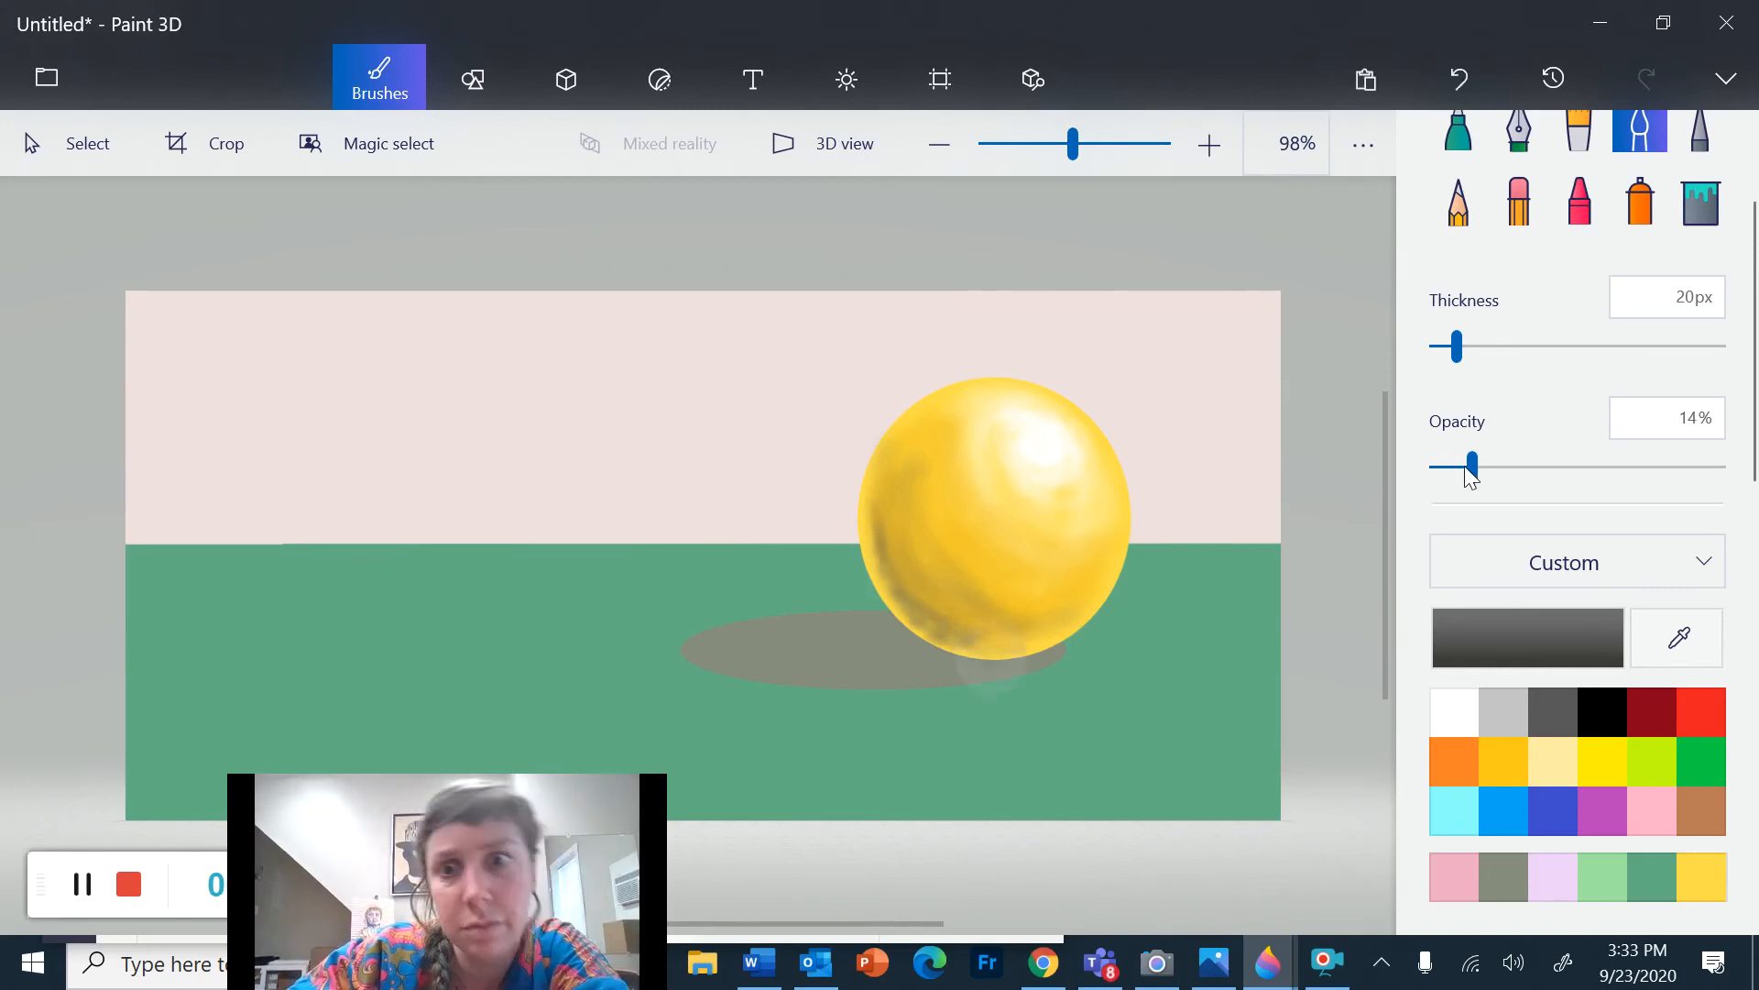
Deepen the shading along the ball's lower-left and bottom edge with the 20 px brush, using opacities of 4%, 9% and 17%
{"action": "left_click_drag", "start_coordinate": [1471, 466], "coordinate": [1443, 467]}
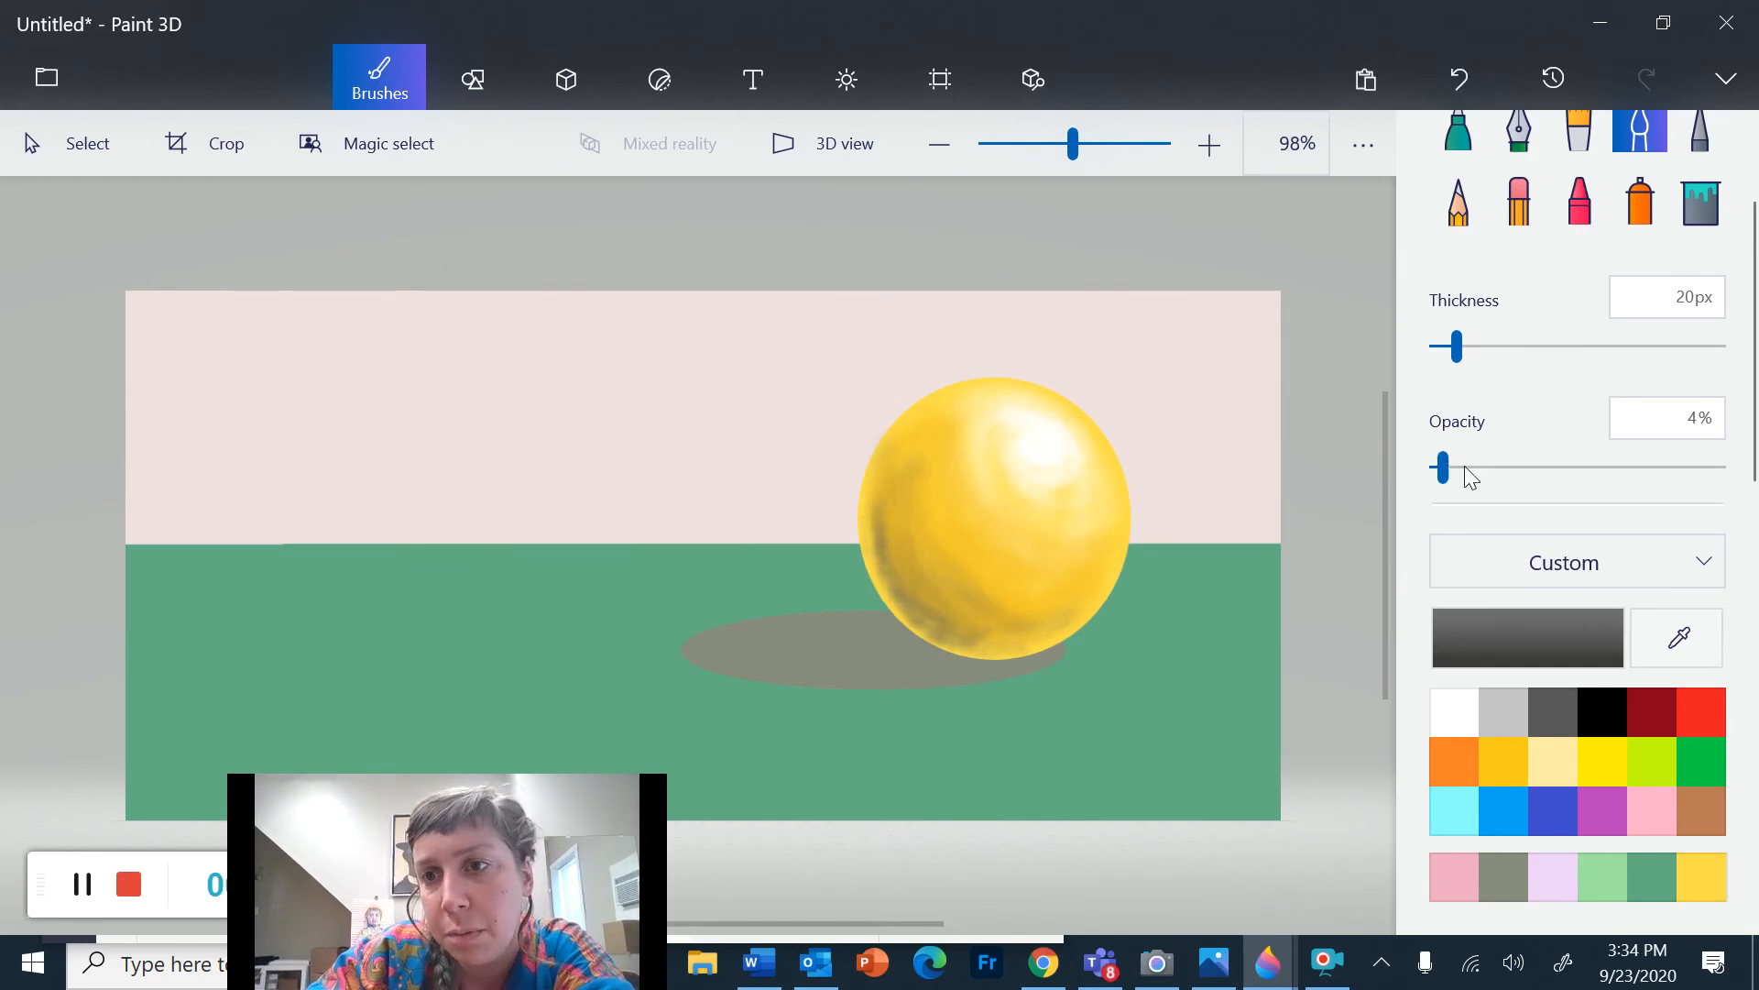
{"action": "left_click_drag", "start_coordinate": [1443, 467], "coordinate": [1458, 468]}
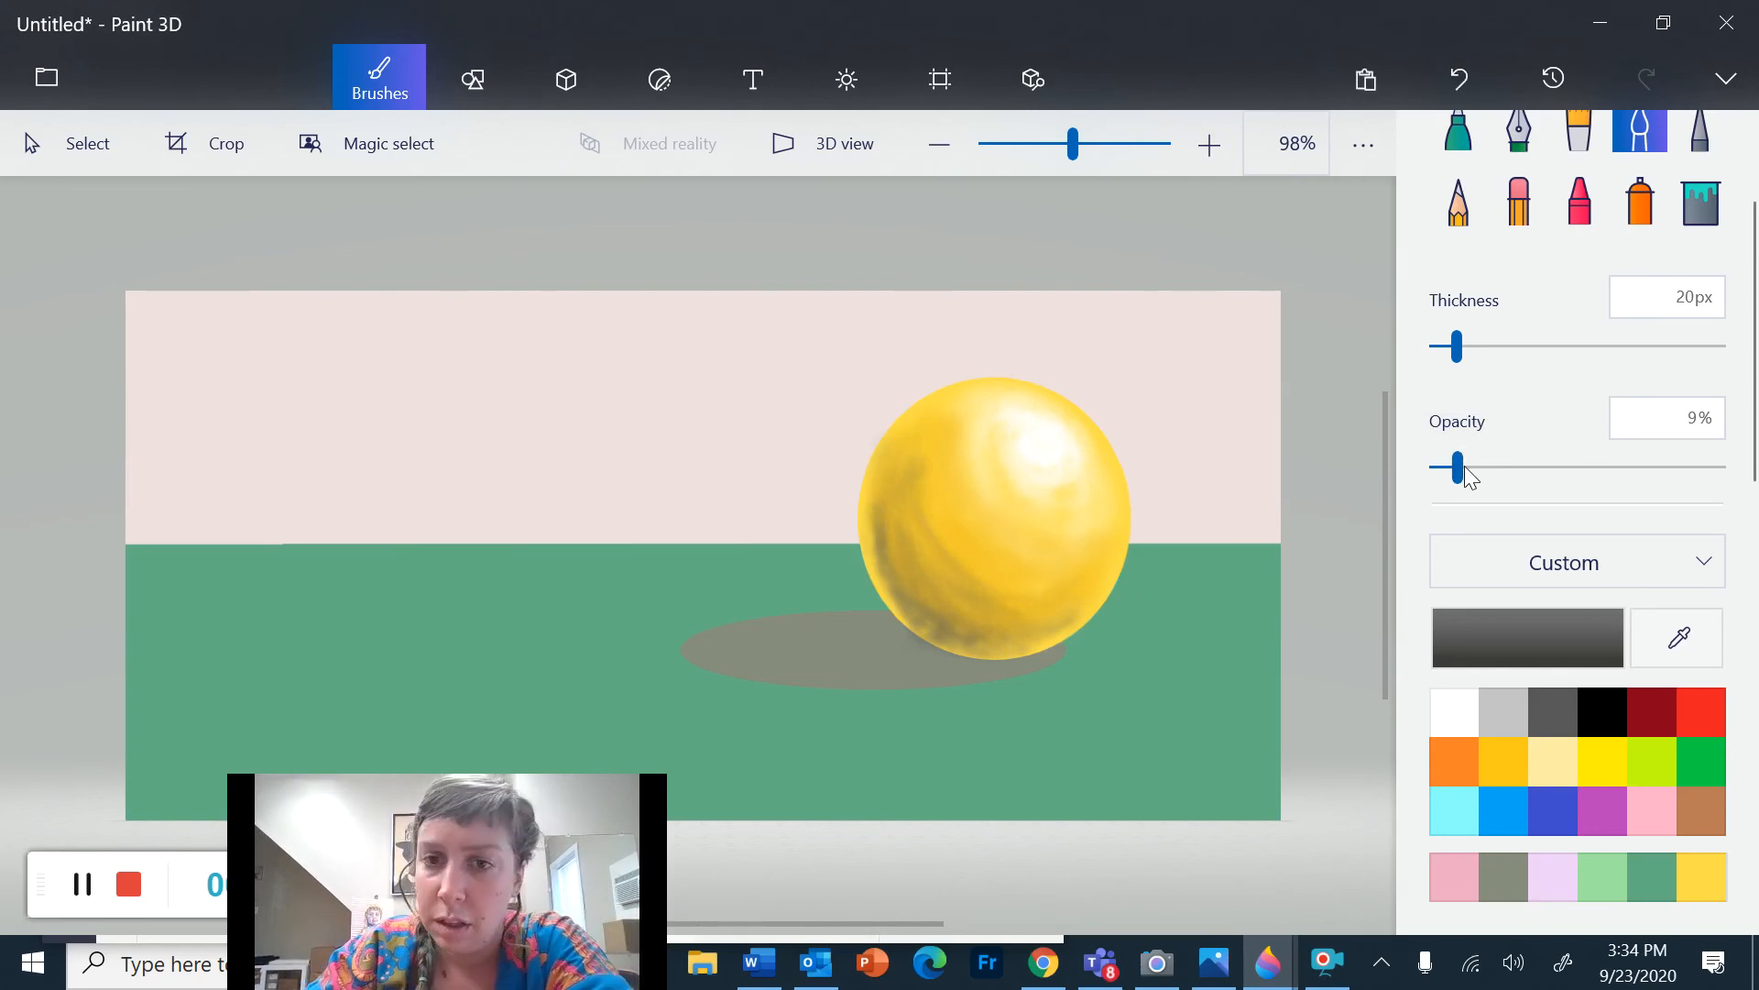
{"action": "left_click_drag", "start_coordinate": [1462, 467], "coordinate": [1481, 467]}
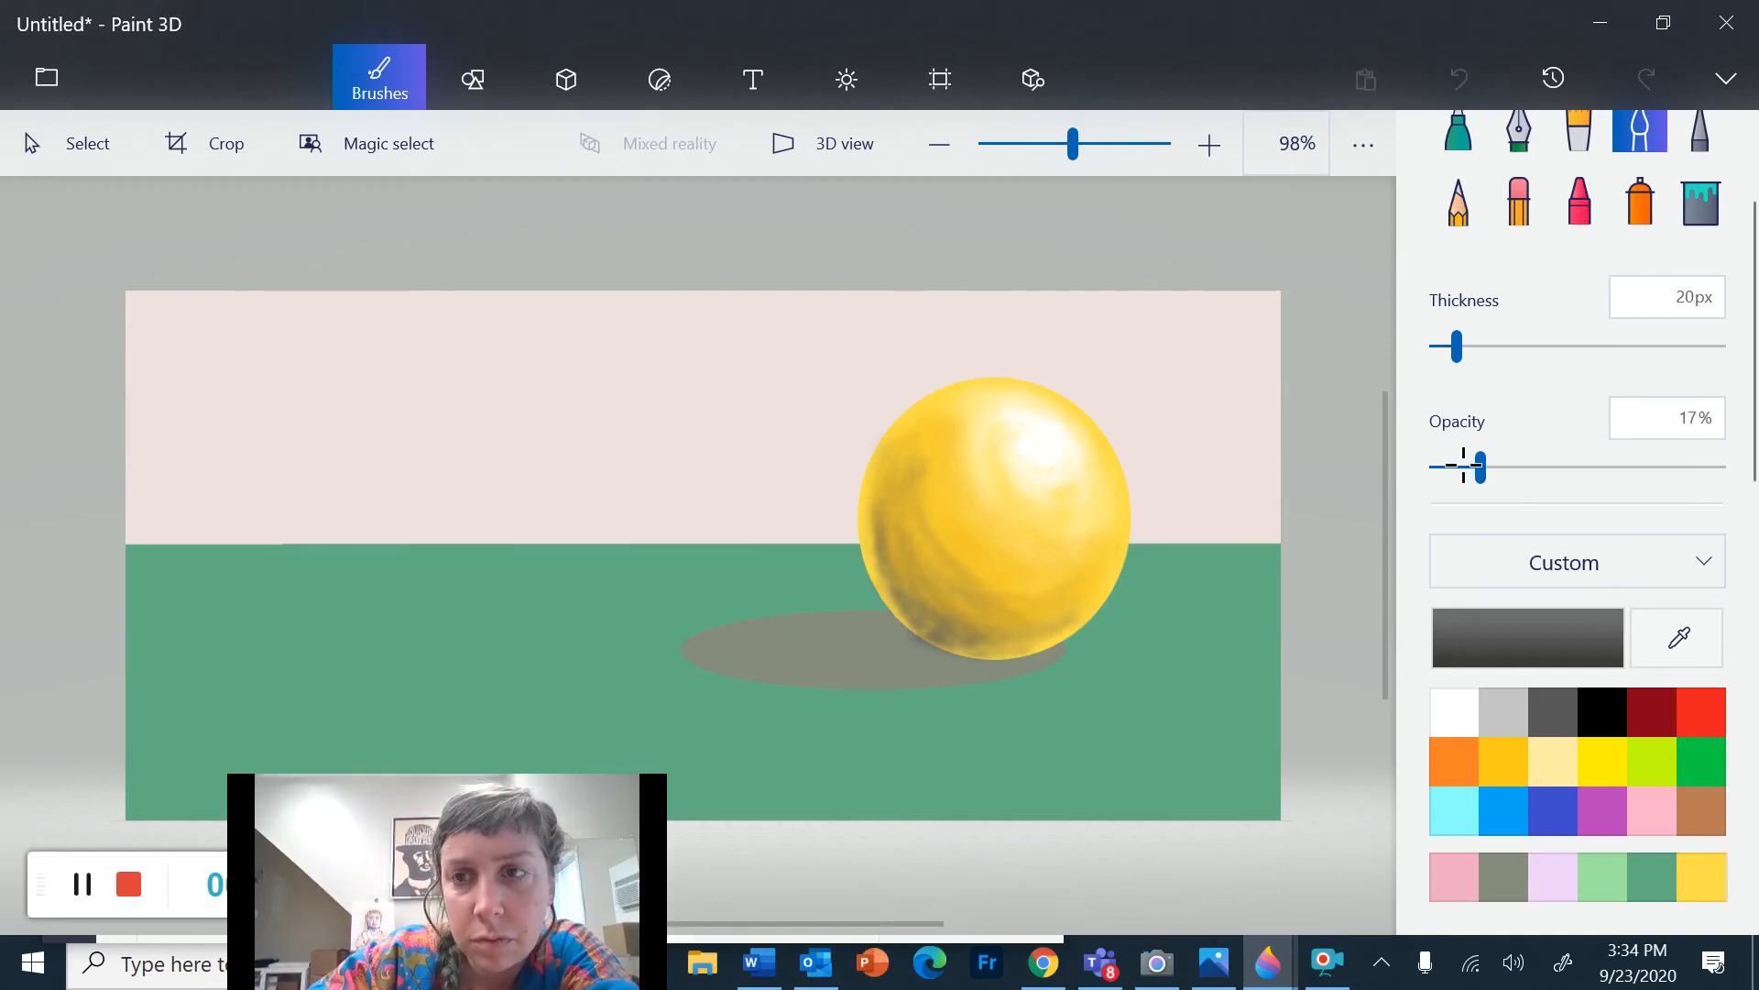
Darken the ellipse shadow beneath the ball with a 42 px dark grey watercolor brush, and lower the brush opacity to 10%
{"action": "left_click_drag", "start_coordinate": [1457, 346], "coordinate": [1488, 346]}
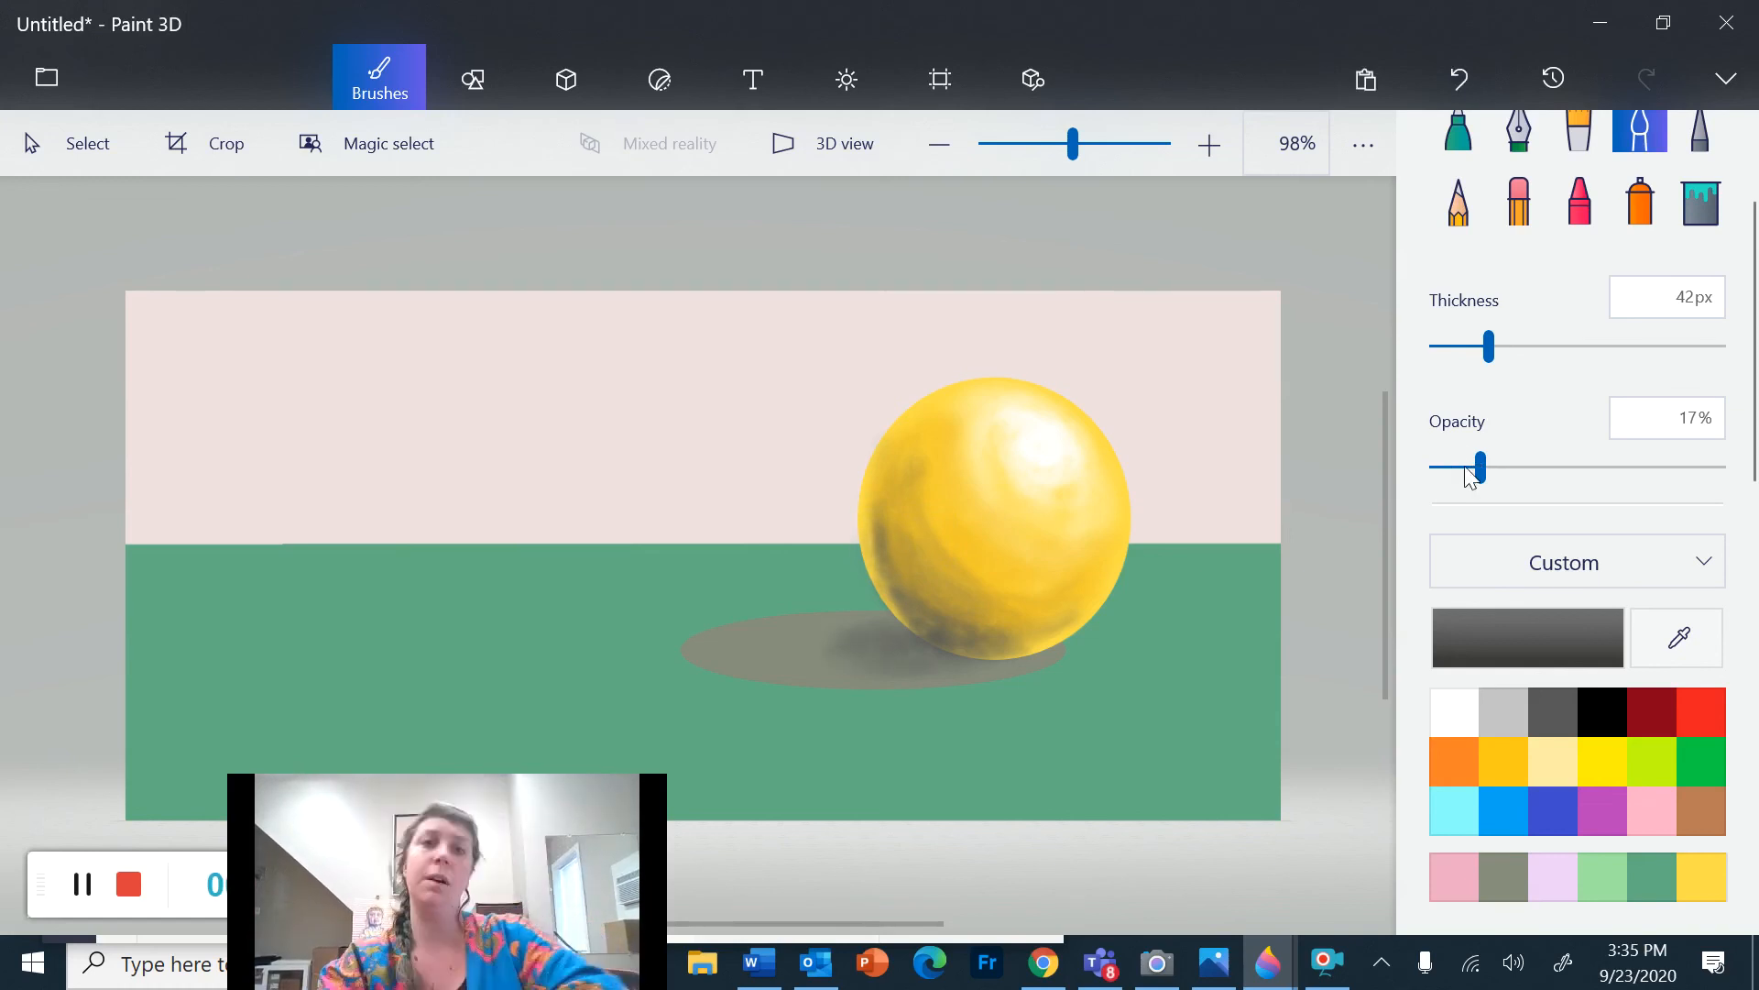
{"action": "left_click", "coordinate": [1465, 468]}
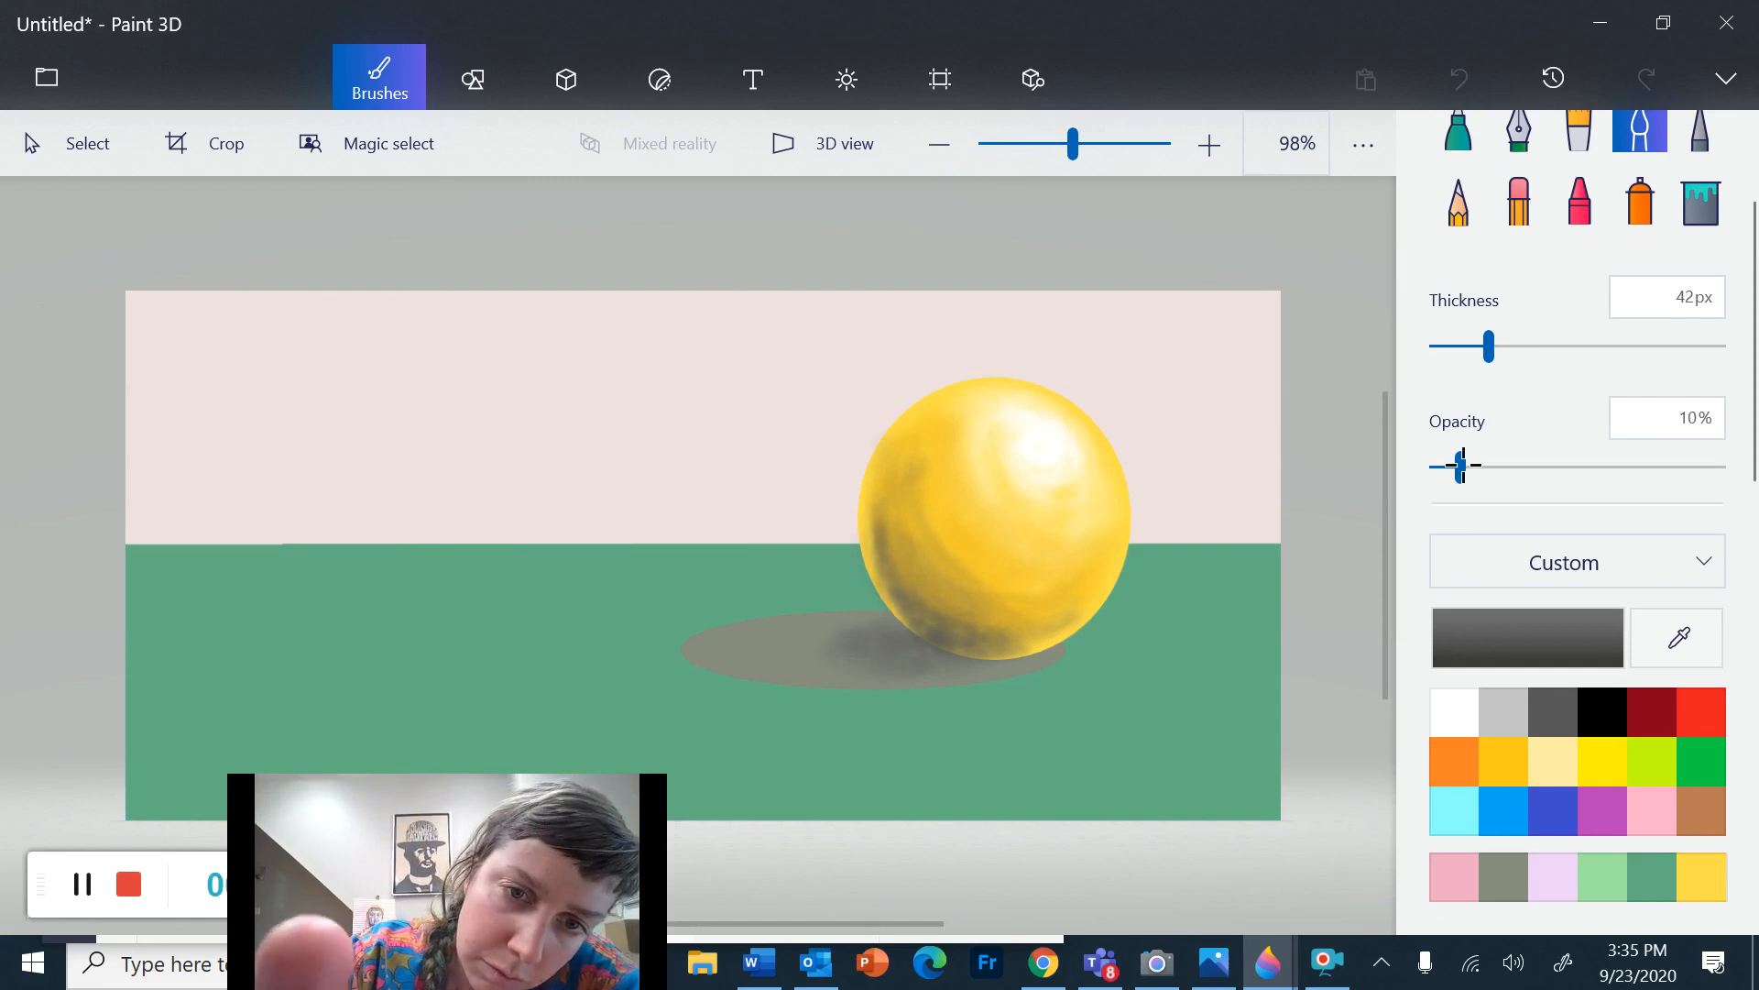